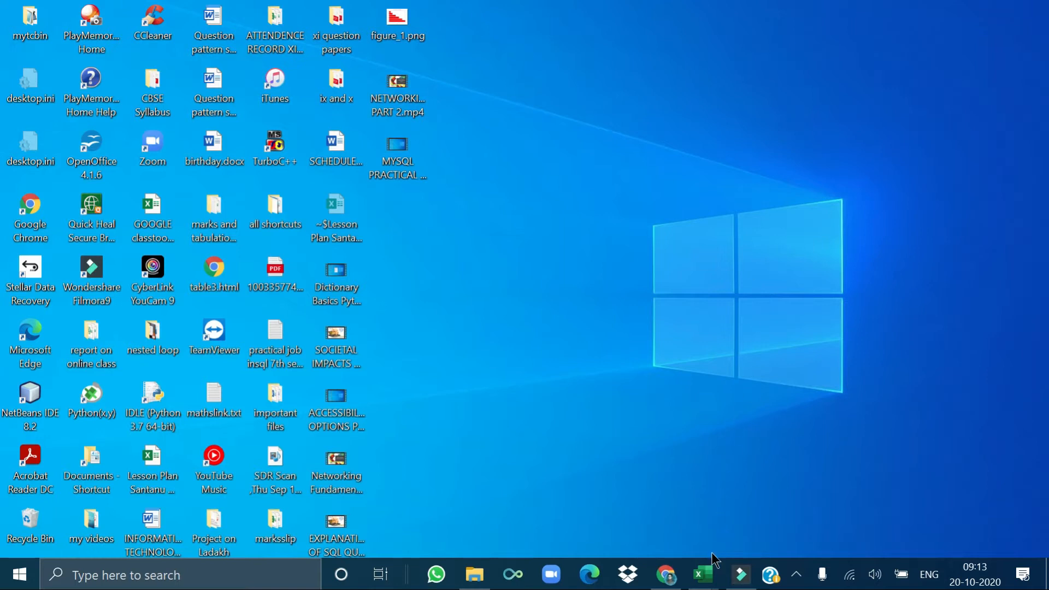
Switch to the Book1 workbook in Excel
{"action": "mouse_move", "coordinate": [706, 573]}
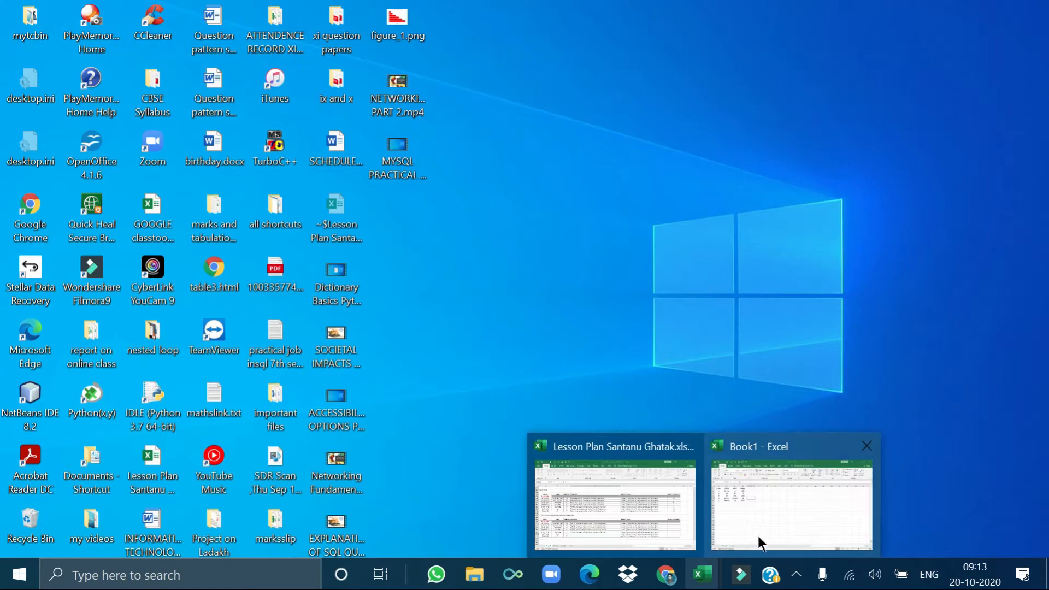
{"action": "mouse_move", "coordinate": [759, 536]}
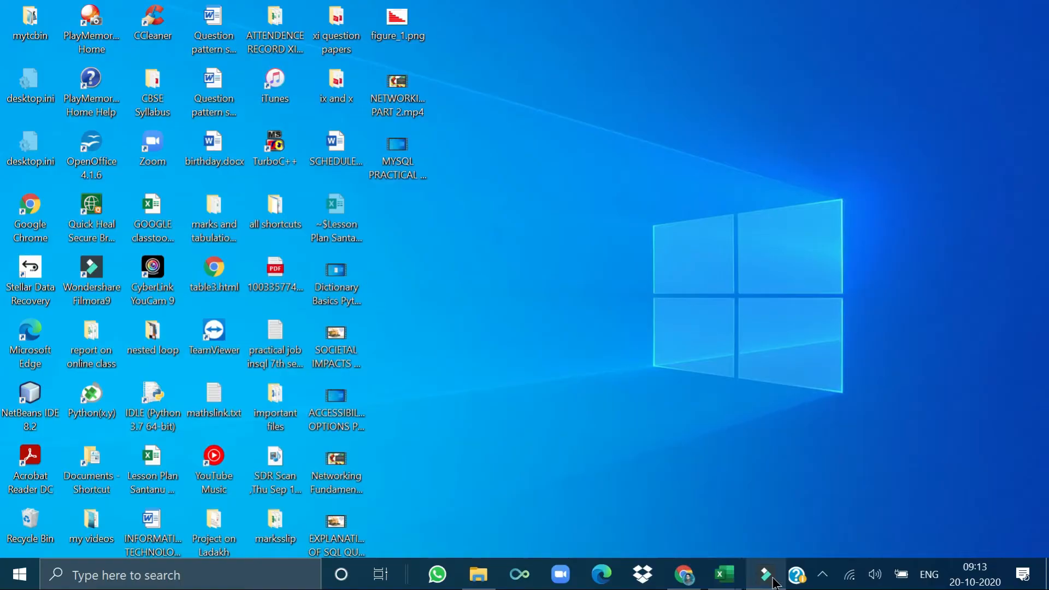
{"action": "left_click", "coordinate": [737, 582]}
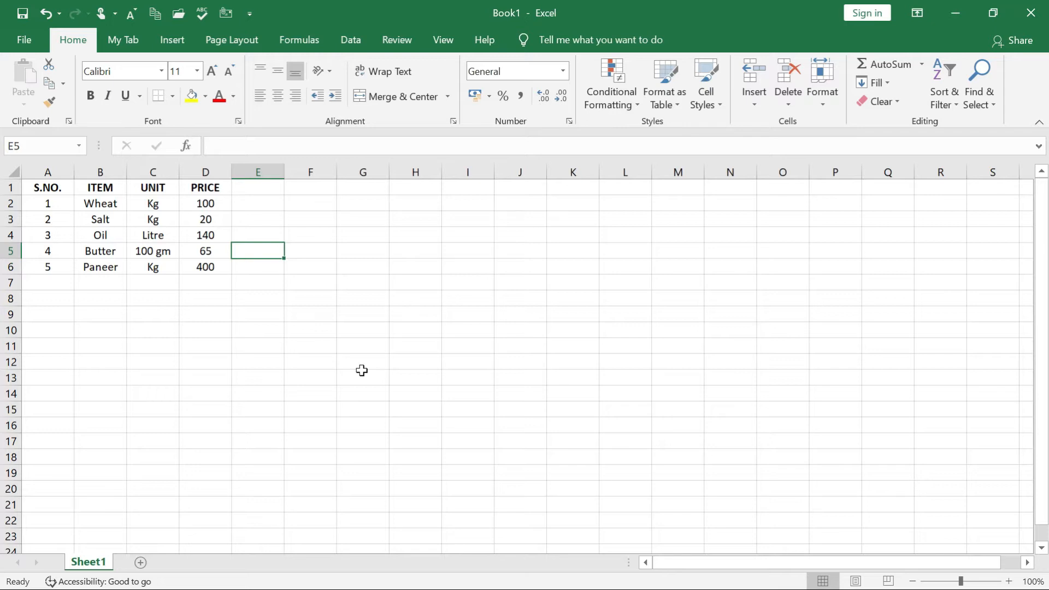
Apply the ₹ English (India) accounting format to the Wheat price in cell D2
{"action": "left_click", "coordinate": [214, 204]}
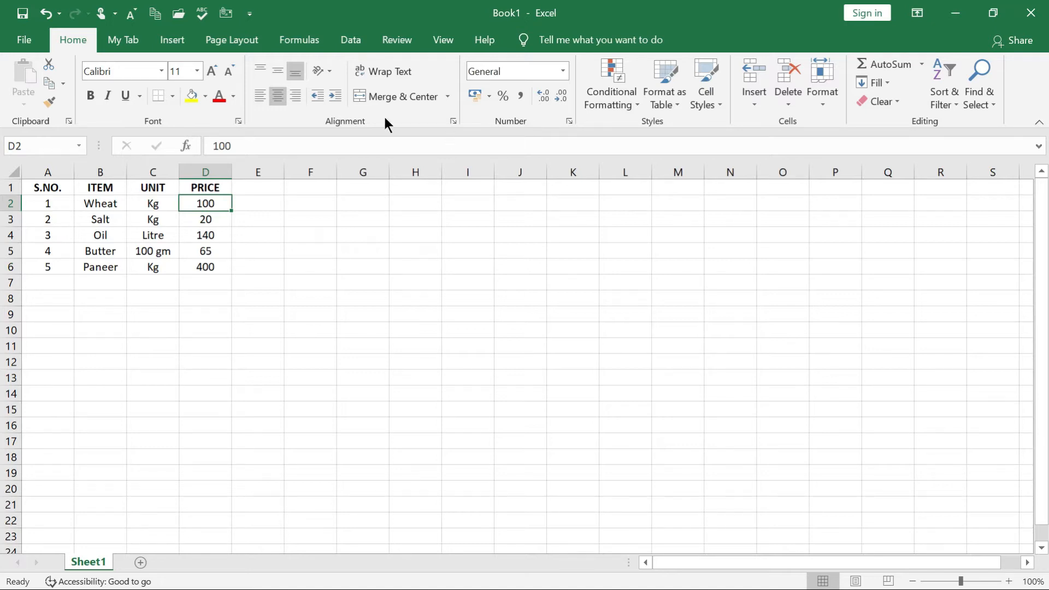
{"action": "left_click", "coordinate": [489, 96]}
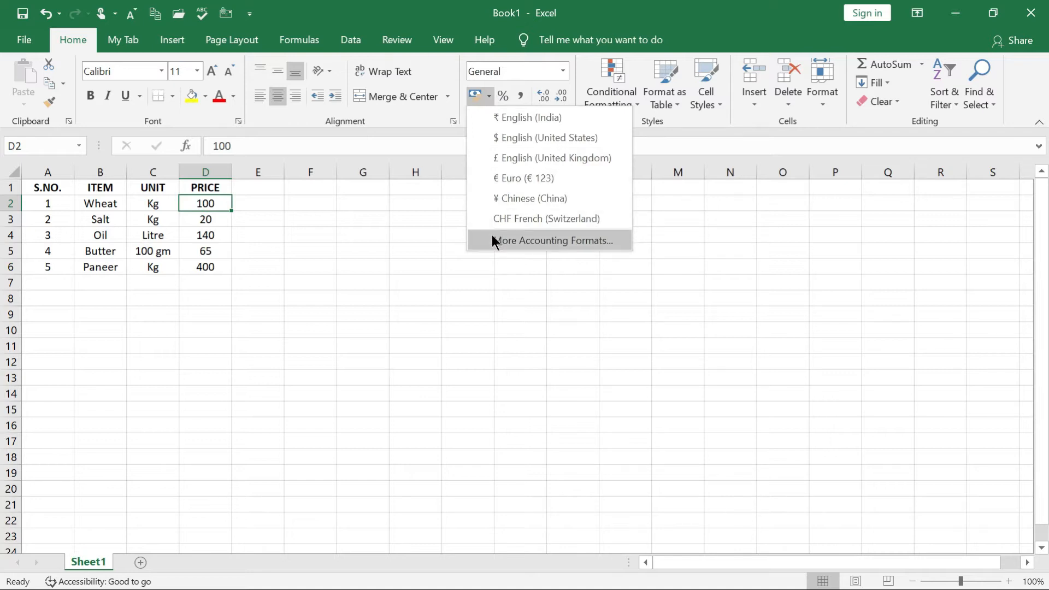
{"action": "left_click", "coordinate": [493, 123]}
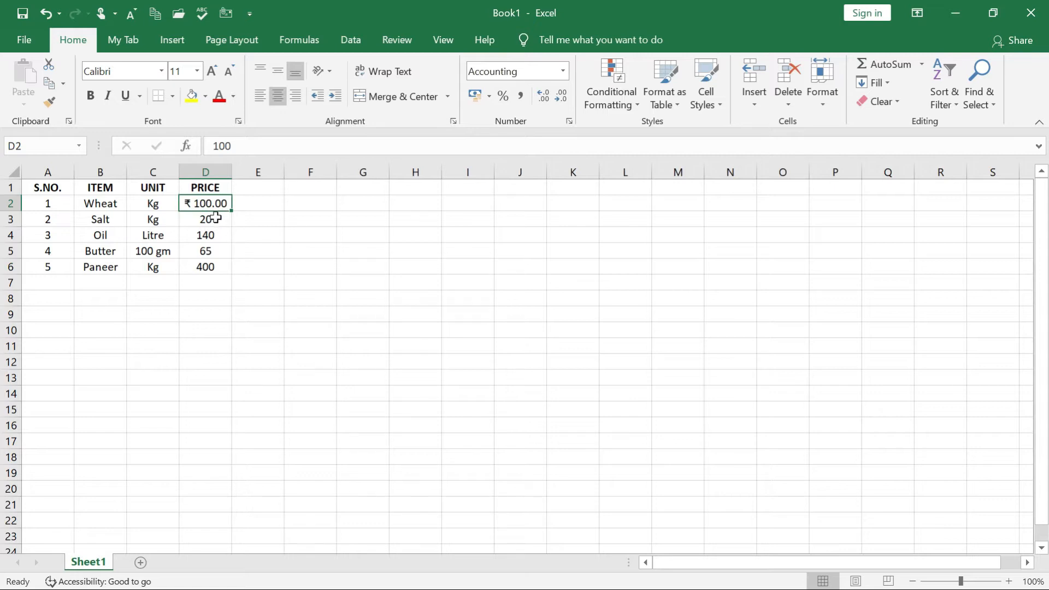
Apply the $ English (United States) accounting format to the Salt price in cell D3
{"action": "left_click", "coordinate": [215, 217]}
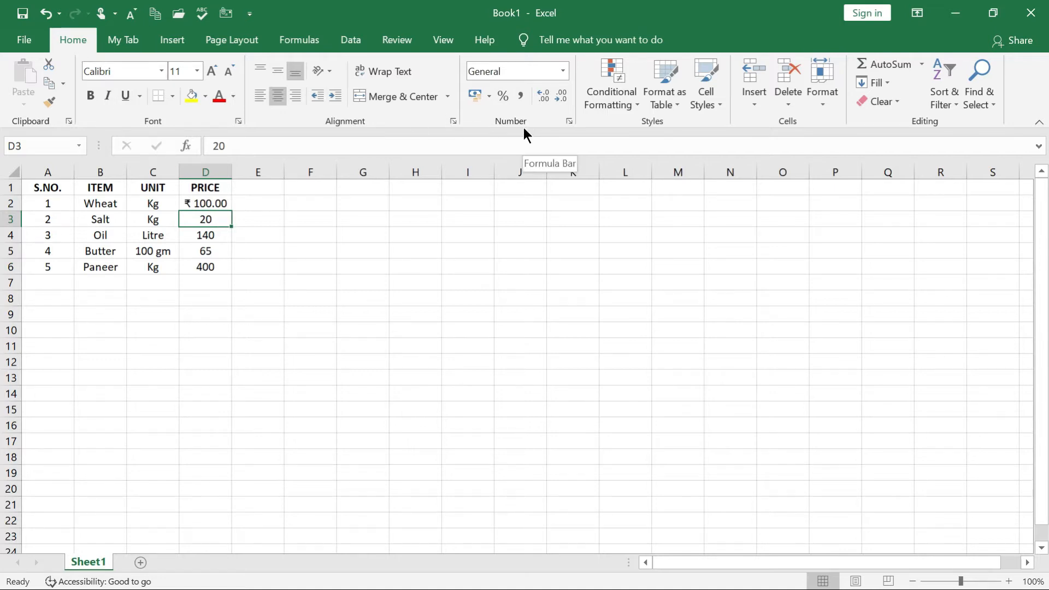
{"action": "left_click", "coordinate": [488, 99]}
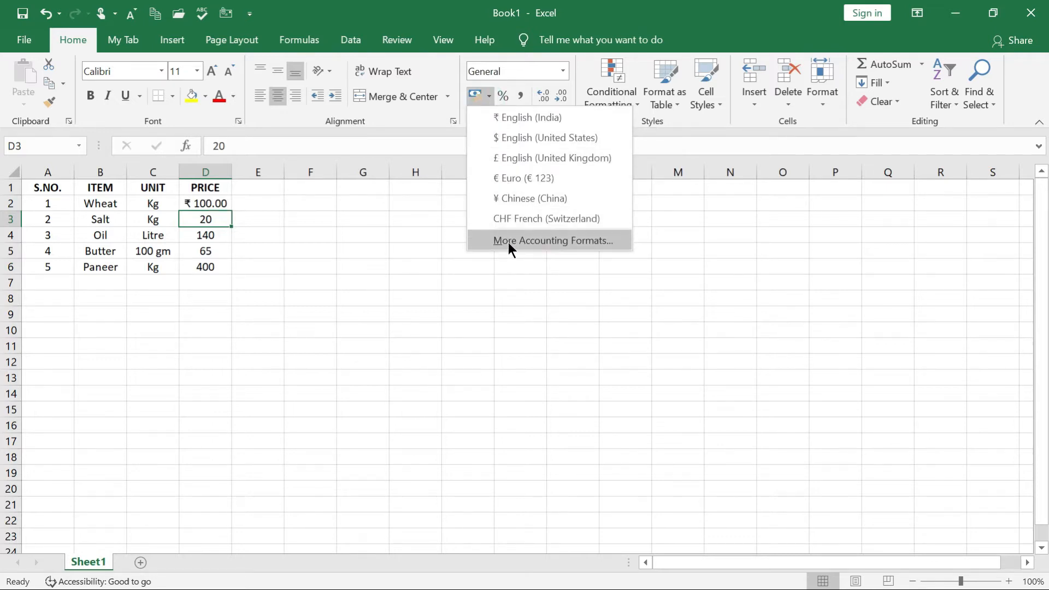
{"action": "left_click", "coordinate": [495, 139]}
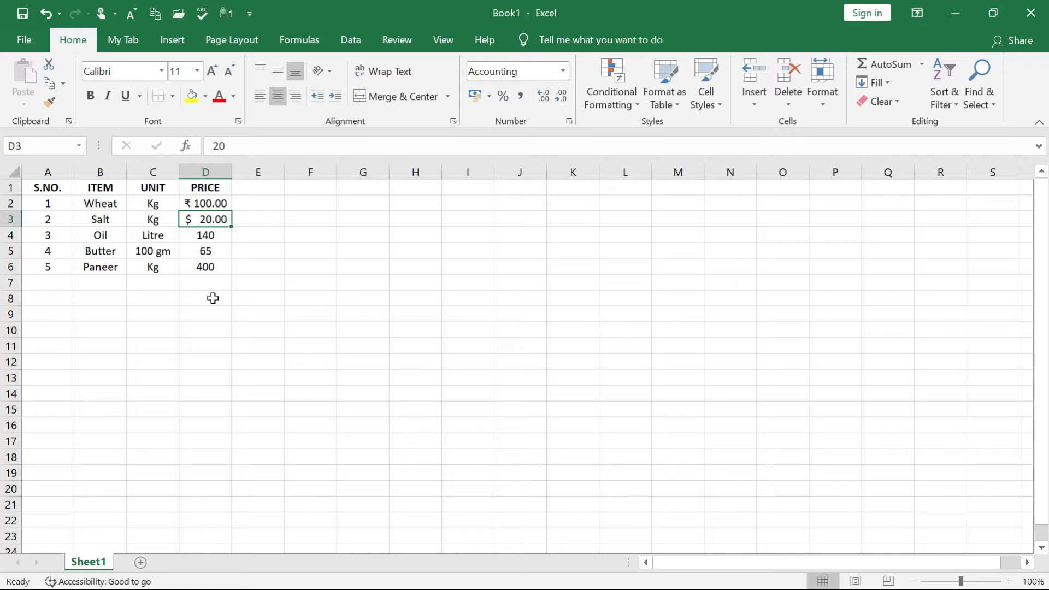
Format the Oil, Butter and Paneer prices in D4:D6 as Currency with the $ English (New Zealand) symbol
{"action": "left_click_drag", "start_coordinate": [210, 236], "coordinate": [211, 262]}
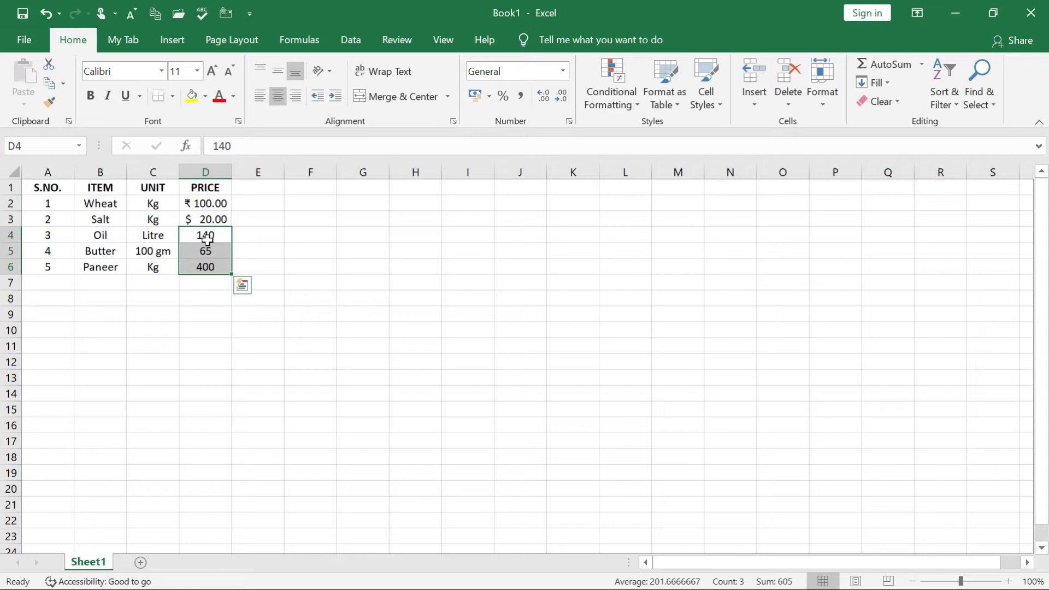
{"action": "right_click", "coordinate": [208, 240]}
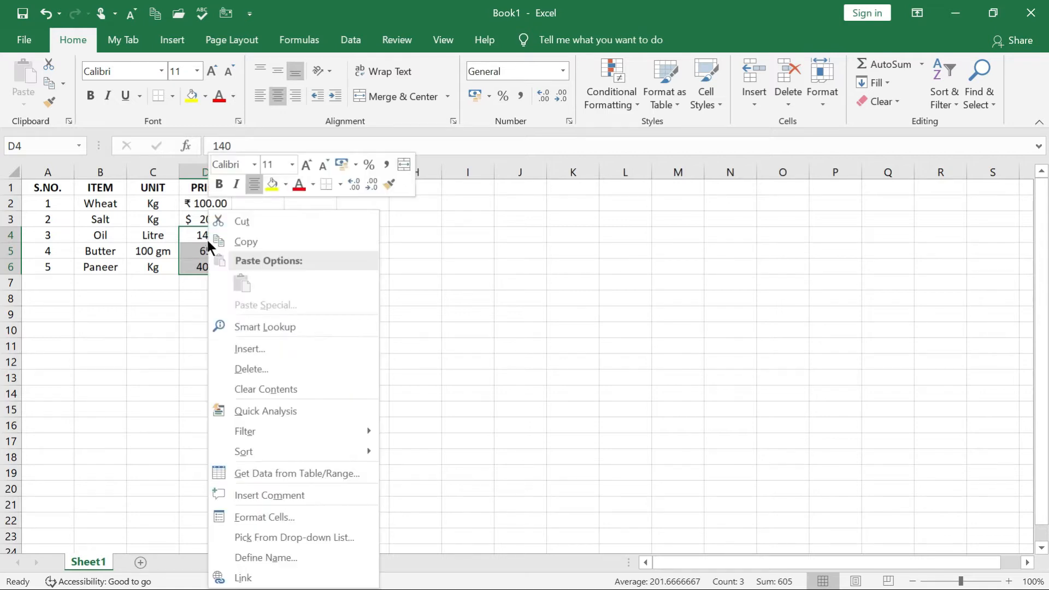
{"action": "left_click", "coordinate": [286, 517]}
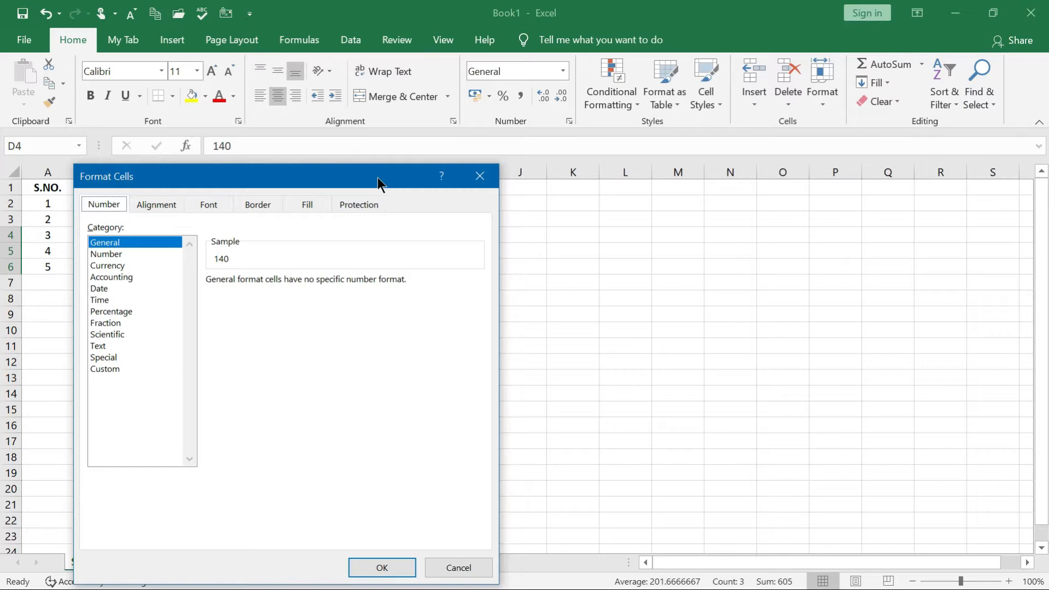
{"action": "left_click_drag", "start_coordinate": [378, 176], "coordinate": [719, 89]}
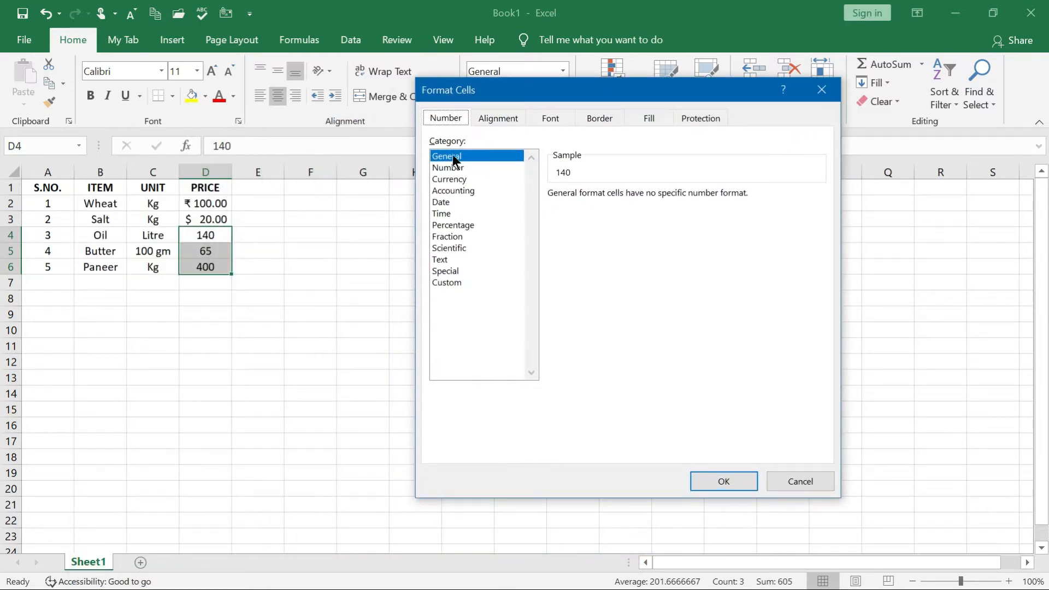
{"action": "left_click", "coordinate": [457, 178]}
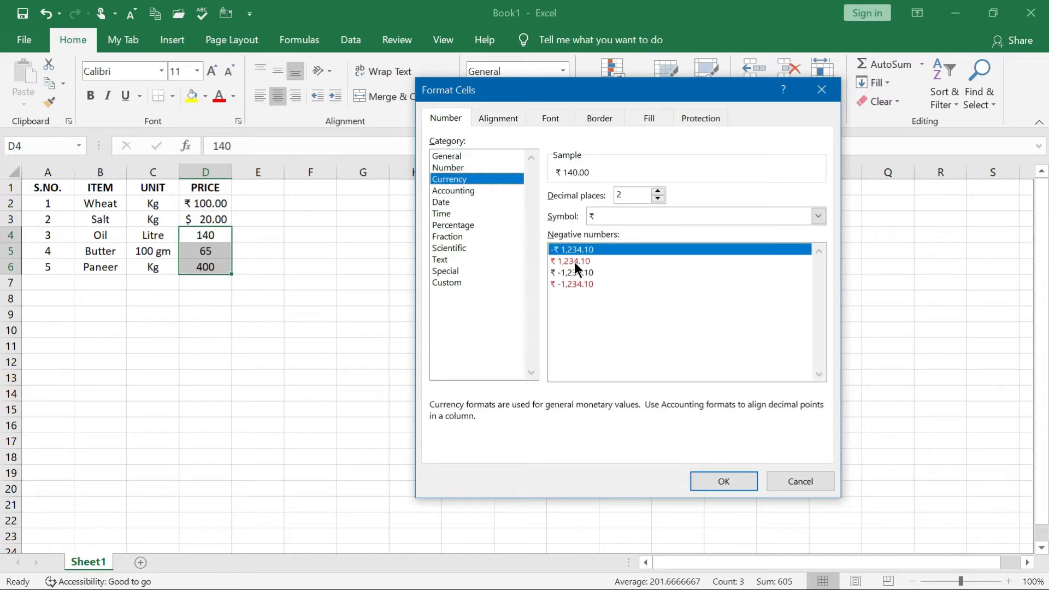
{"action": "left_click", "coordinate": [818, 216]}
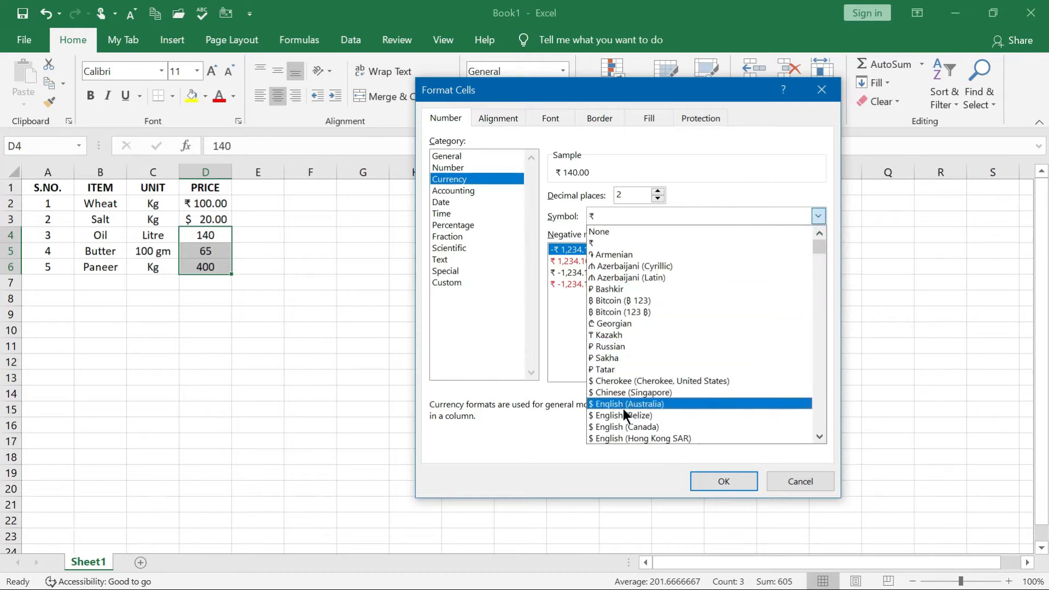
{"action": "left_click_drag", "start_coordinate": [820, 245], "coordinate": [818, 257]}
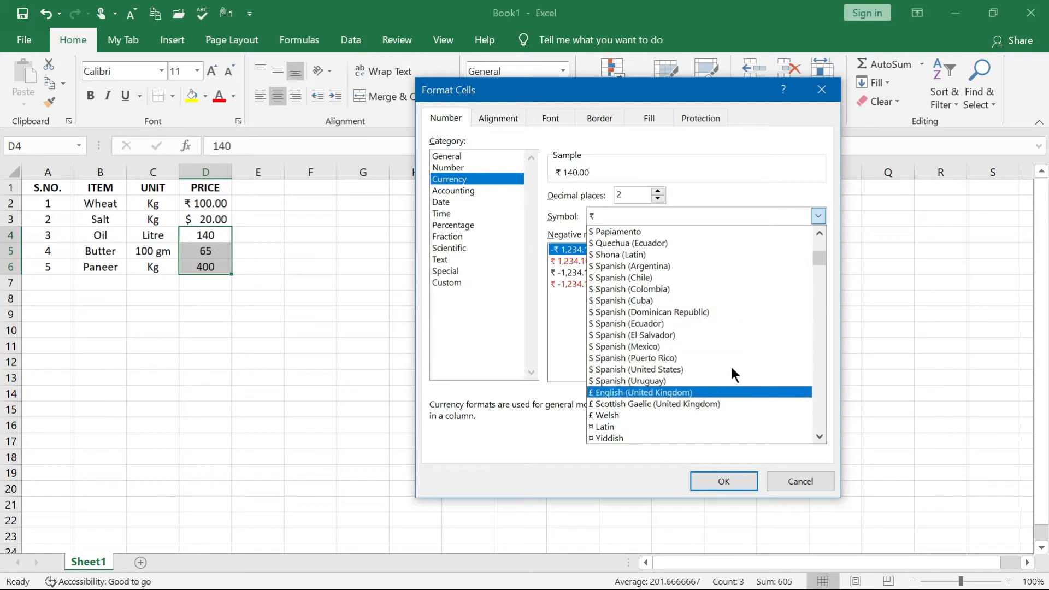
{"action": "left_click_drag", "start_coordinate": [817, 254], "coordinate": [816, 248]}
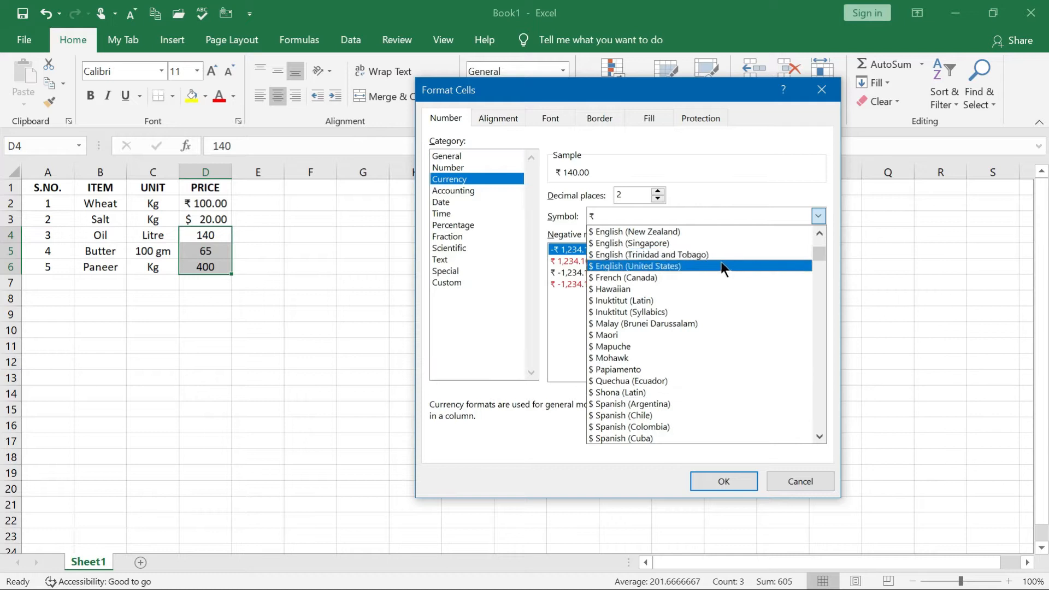
{"action": "left_click", "coordinate": [658, 231]}
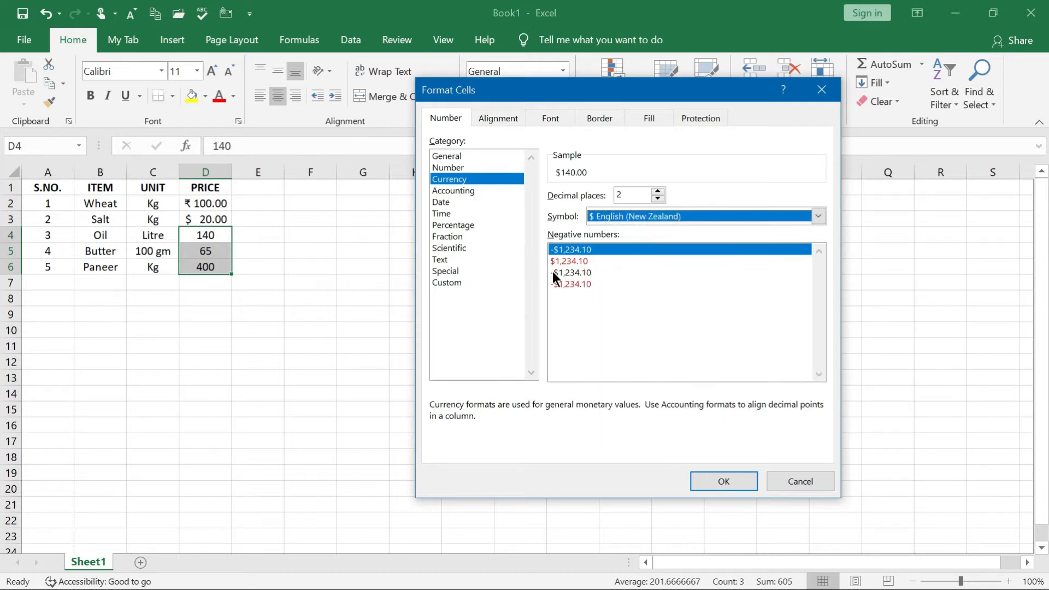
{"action": "left_click", "coordinate": [732, 479]}
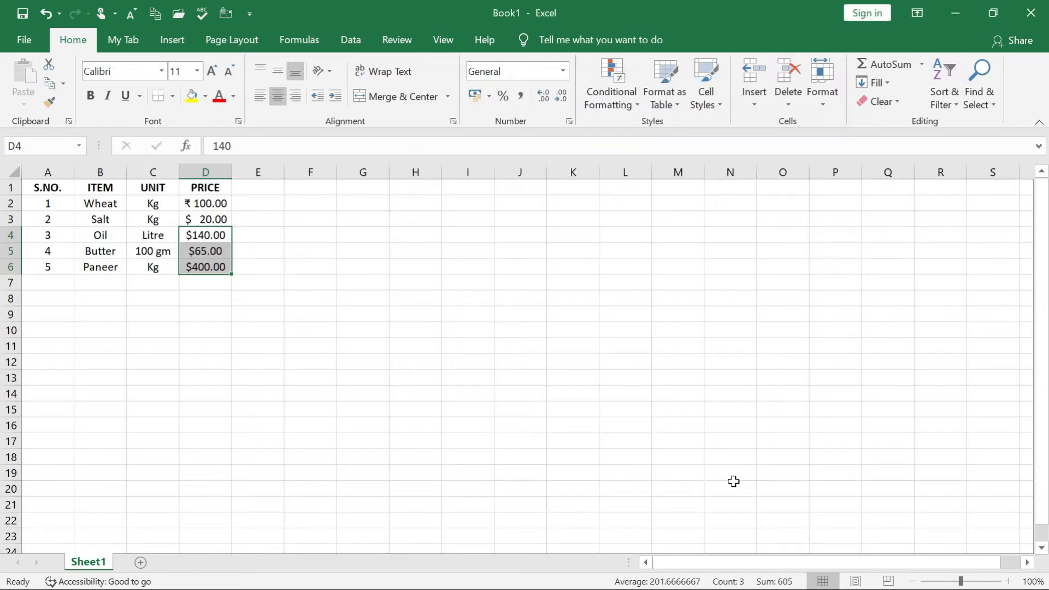
{"action": "left_click", "coordinate": [257, 347]}
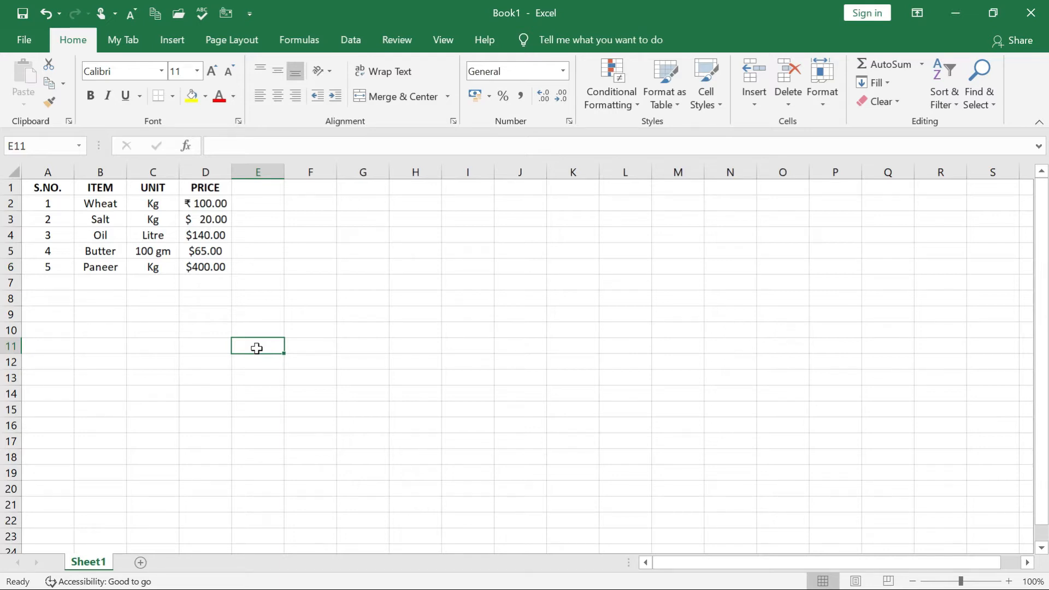
Apply the £ English (United Kingdom) accounting format to all prices in D2:D6, and replace it with ₹ English (India)
{"action": "left_click_drag", "start_coordinate": [208, 206], "coordinate": [206, 267]}
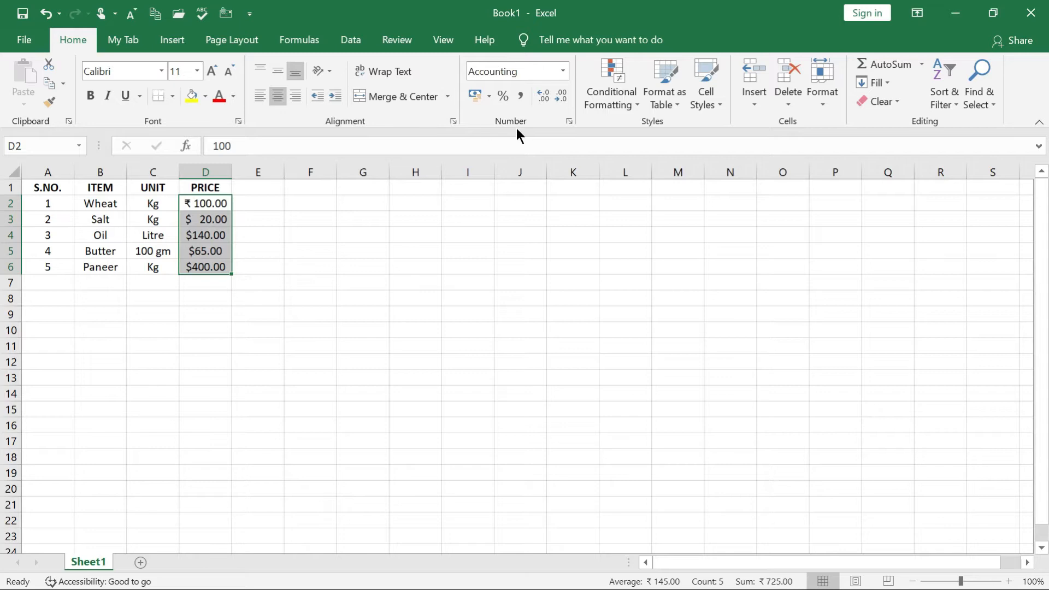
{"action": "left_click", "coordinate": [488, 95]}
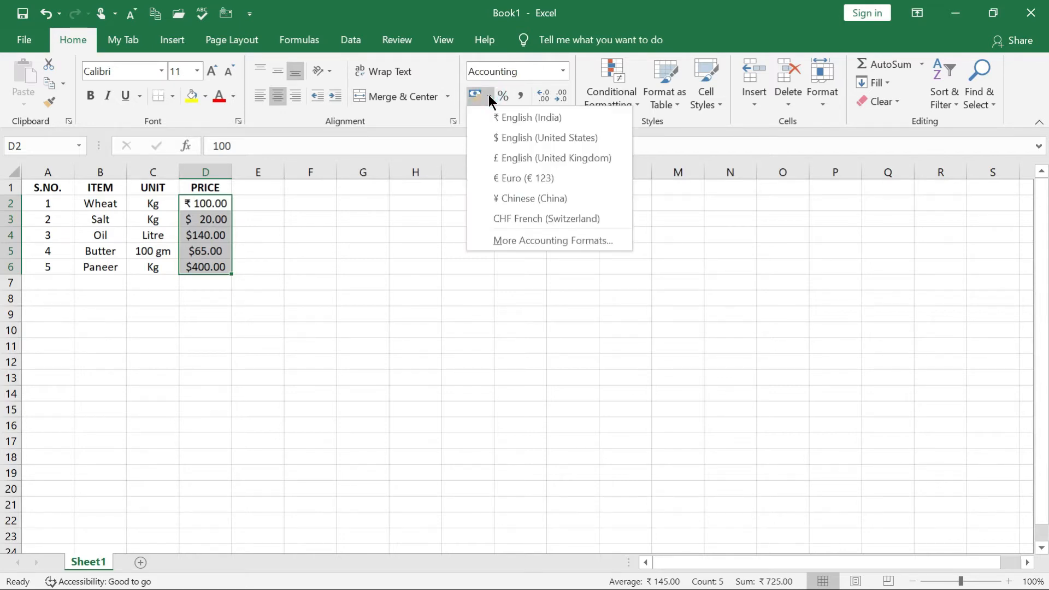
{"action": "left_click", "coordinate": [498, 158]}
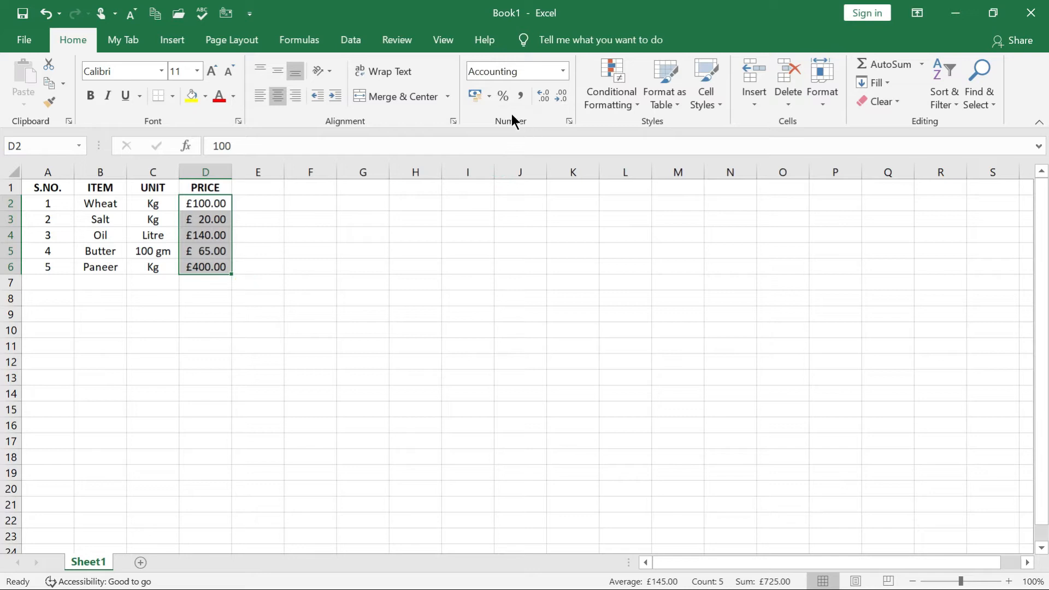
{"action": "left_click", "coordinate": [489, 96]}
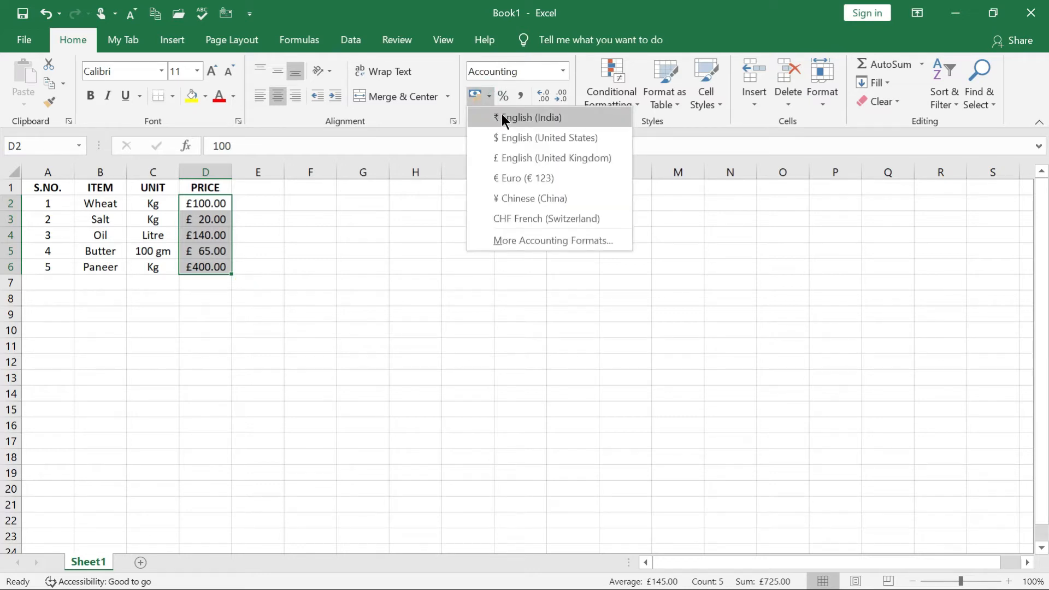
{"action": "left_click", "coordinate": [501, 114]}
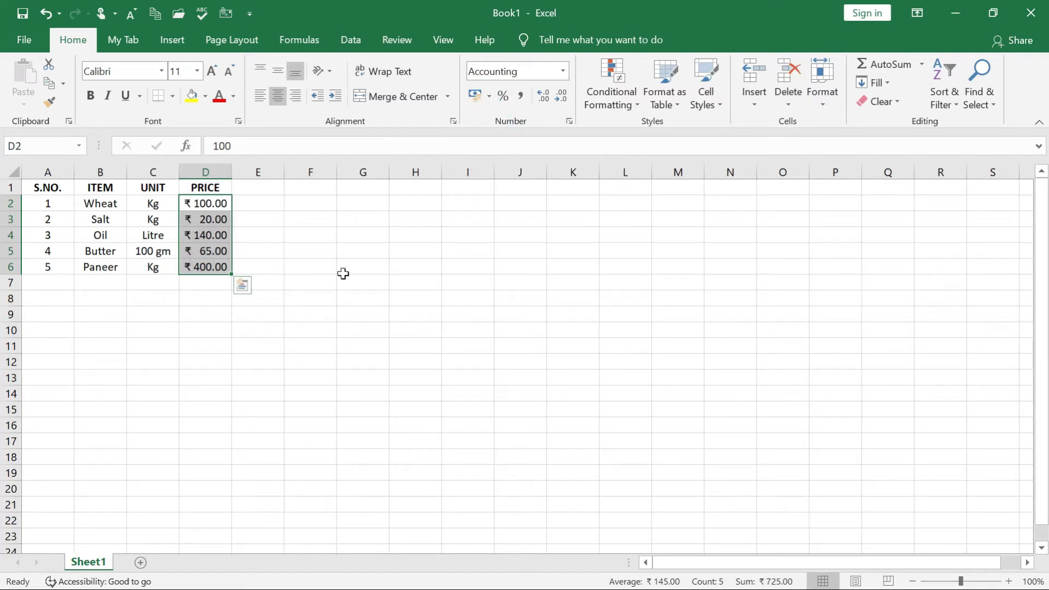
Format the prices in D2:D6 as Currency with the ₹ Assamese symbol
{"action": "right_click", "coordinate": [213, 245]}
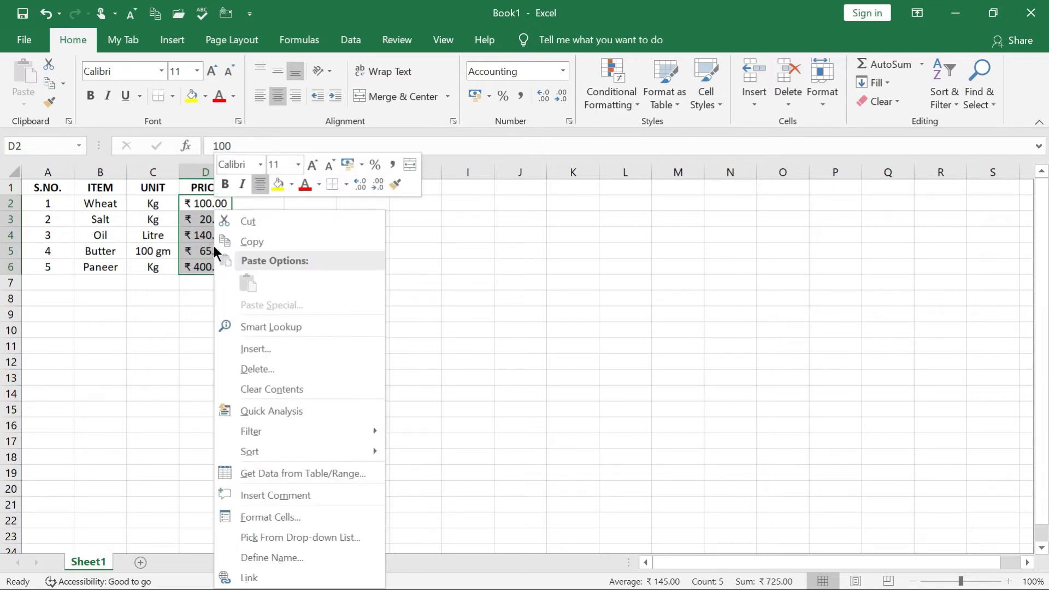
{"action": "left_click", "coordinate": [274, 514]}
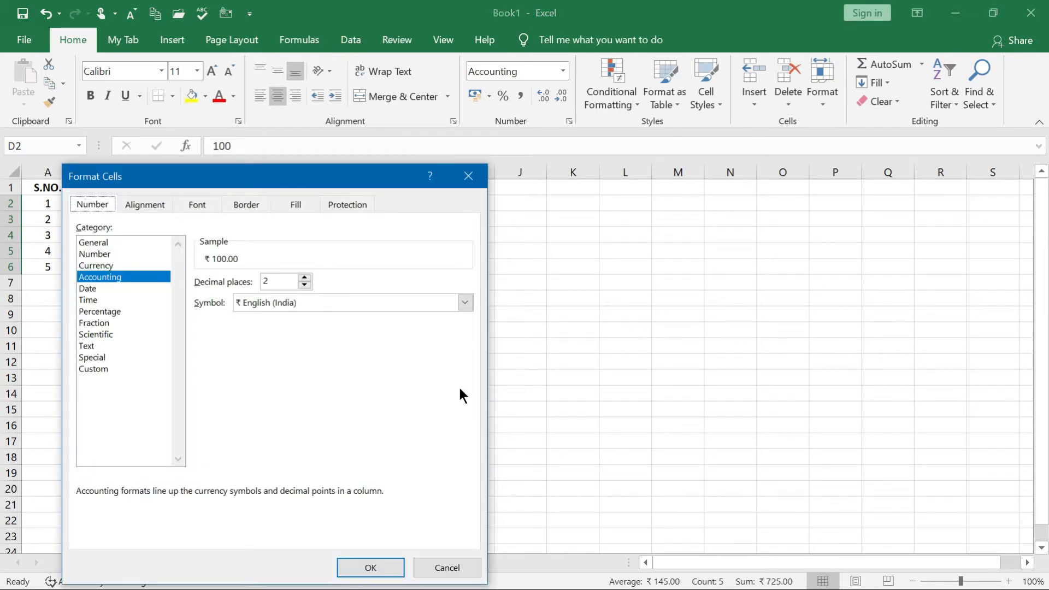
{"action": "left_click_drag", "start_coordinate": [345, 178], "coordinate": [643, 77]}
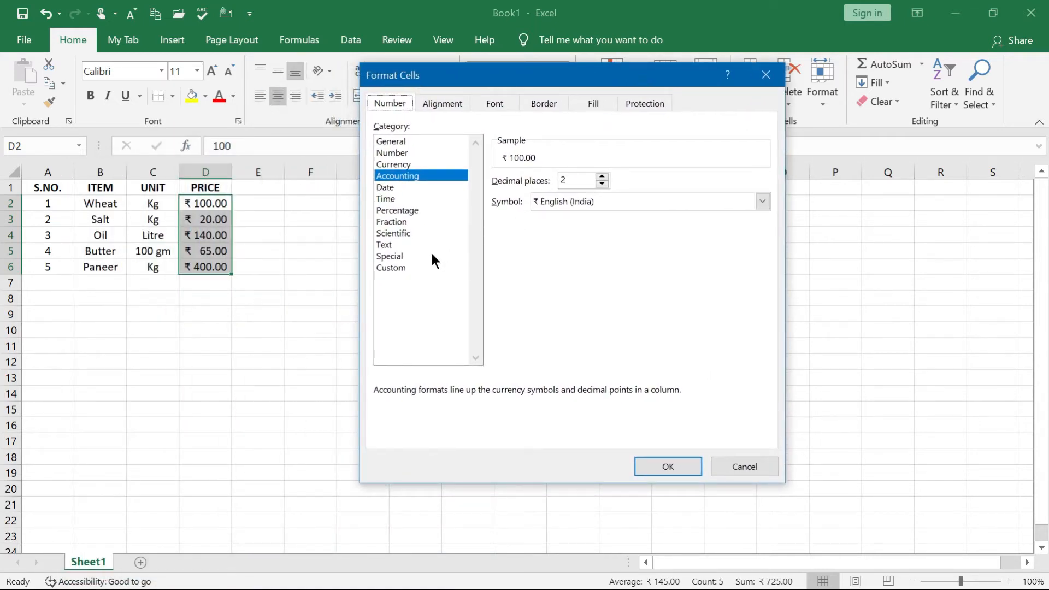
{"action": "left_click", "coordinate": [405, 164]}
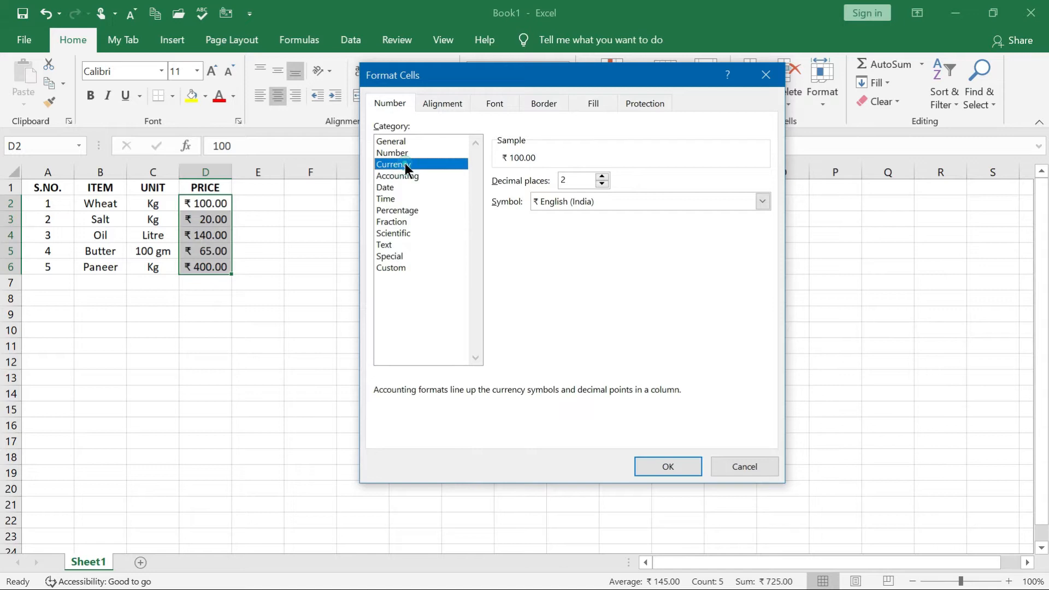
{"action": "left_click", "coordinate": [763, 200]}
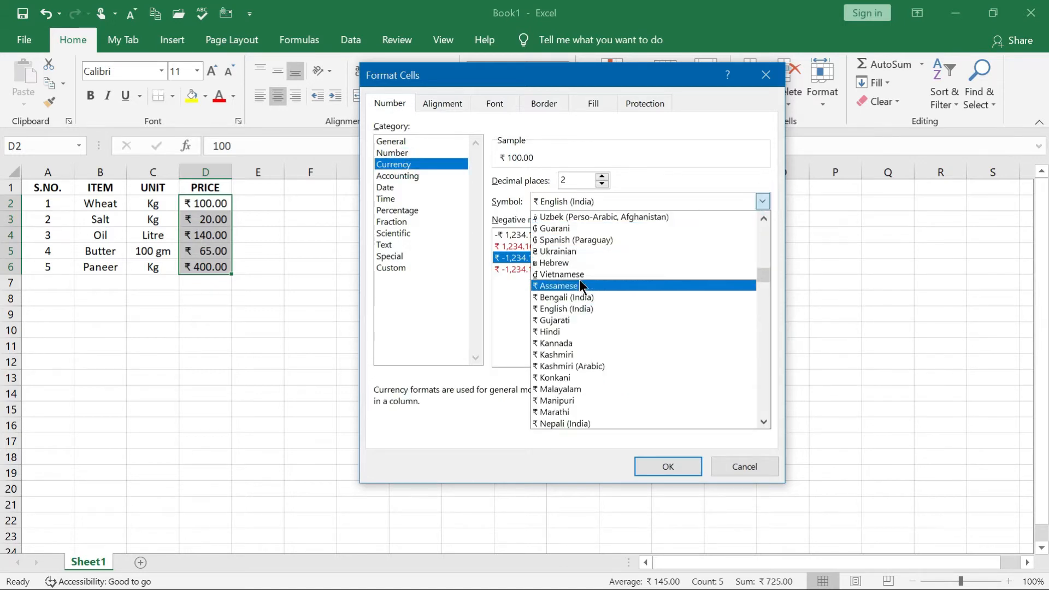
{"action": "left_click", "coordinate": [568, 286]}
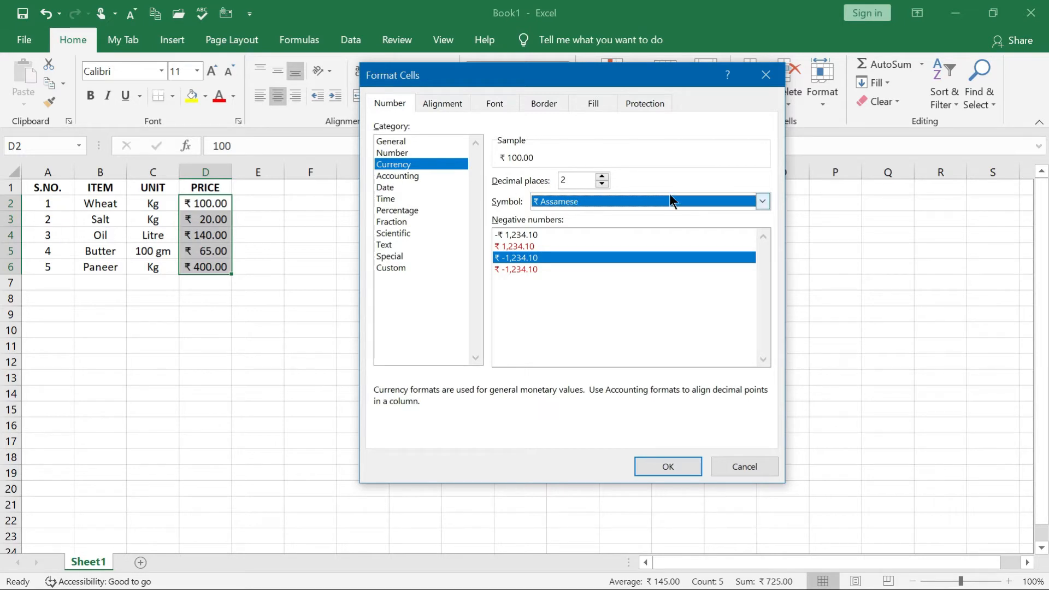
{"action": "left_click", "coordinate": [667, 468]}
{"action": "left_click", "coordinate": [292, 366]}
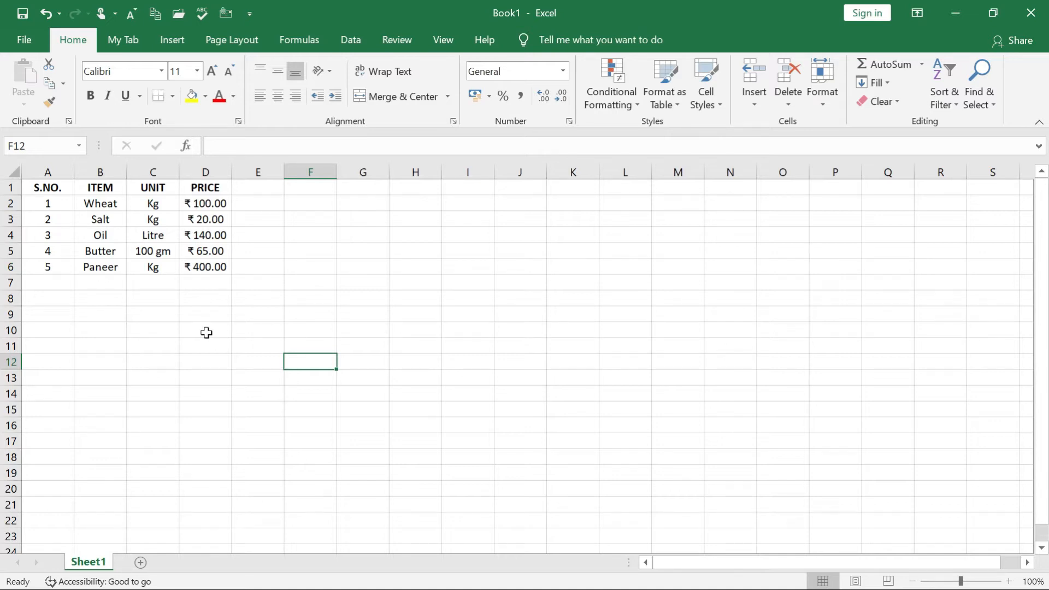
Add all borders to the whole price table in A1:D6
{"action": "left_click_drag", "start_coordinate": [47, 187], "coordinate": [210, 262]}
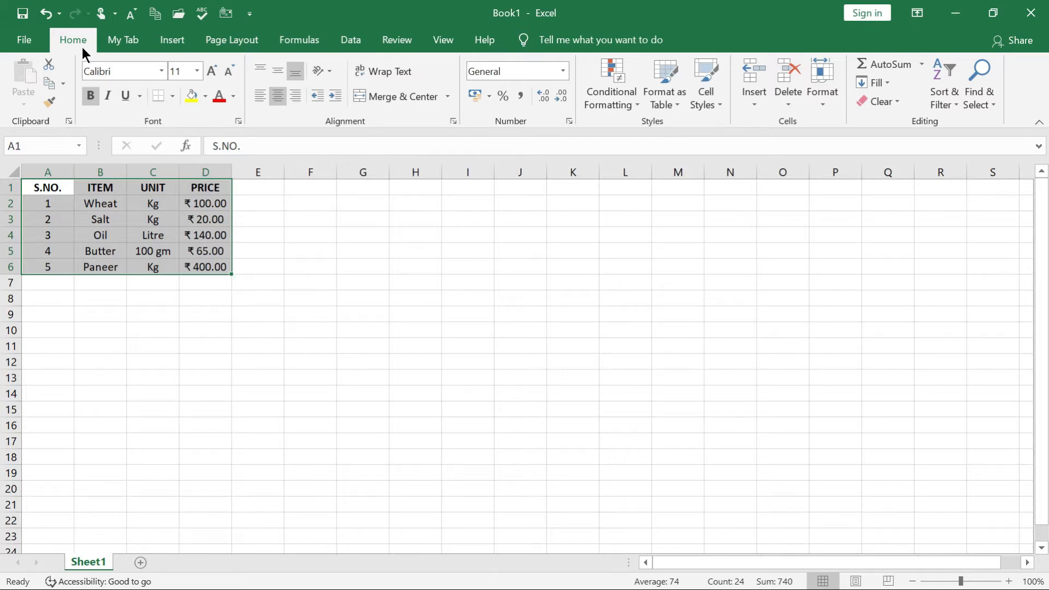
{"action": "left_click", "coordinate": [171, 96]}
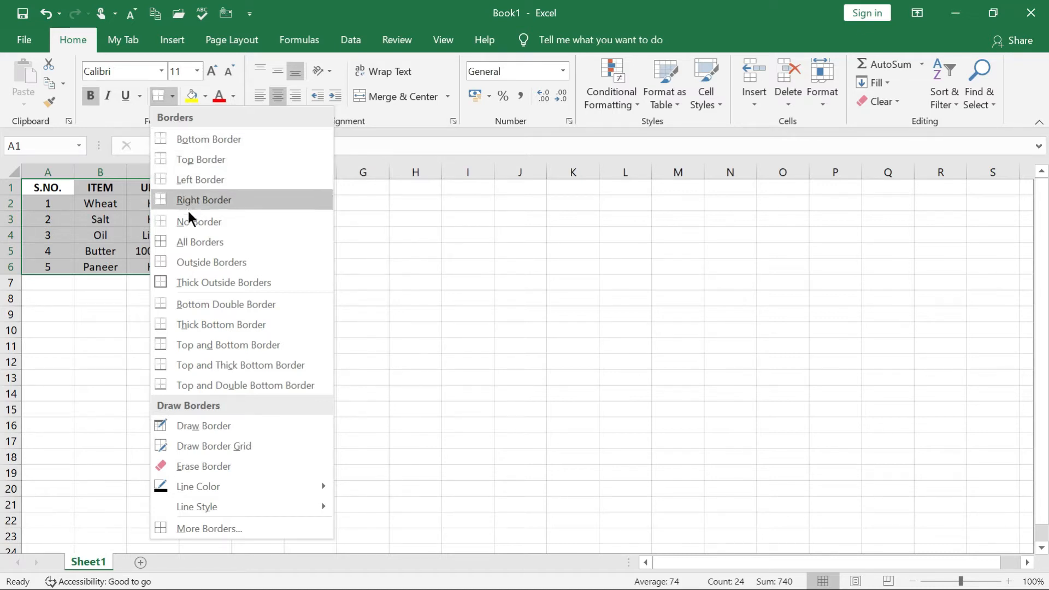
{"action": "left_click", "coordinate": [195, 242]}
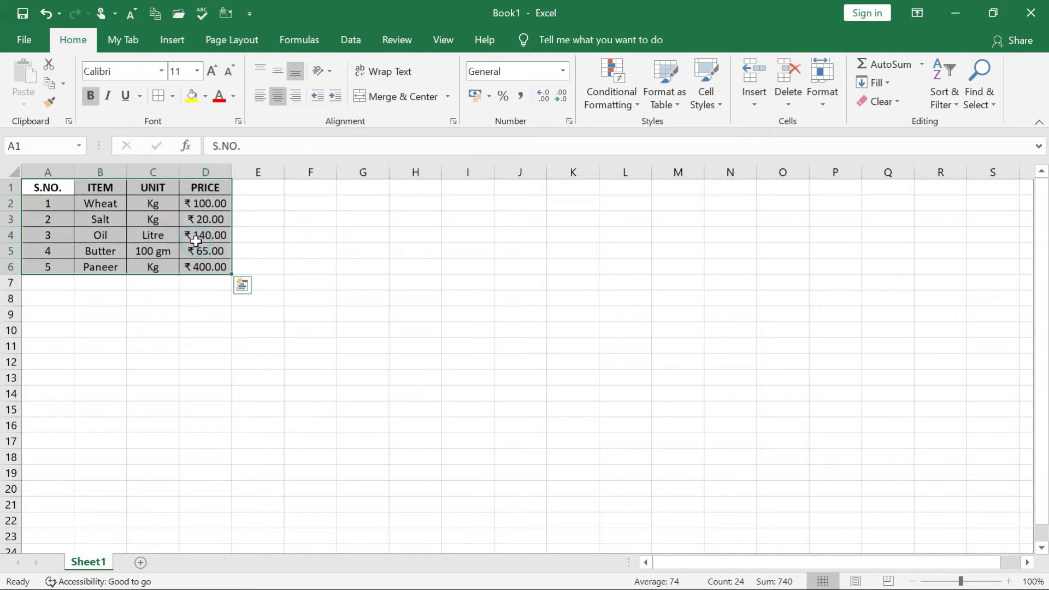
Remove all borders from the price table in A1:D6
{"action": "left_click", "coordinate": [226, 345]}
{"action": "left_click_drag", "start_coordinate": [45, 182], "coordinate": [208, 266]}
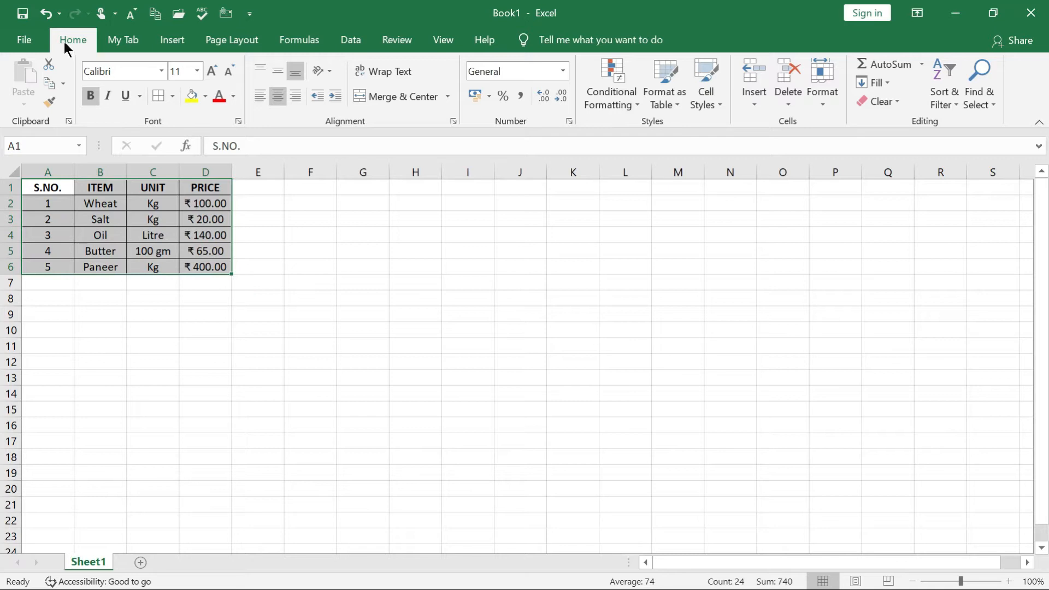
{"action": "left_click", "coordinate": [172, 96]}
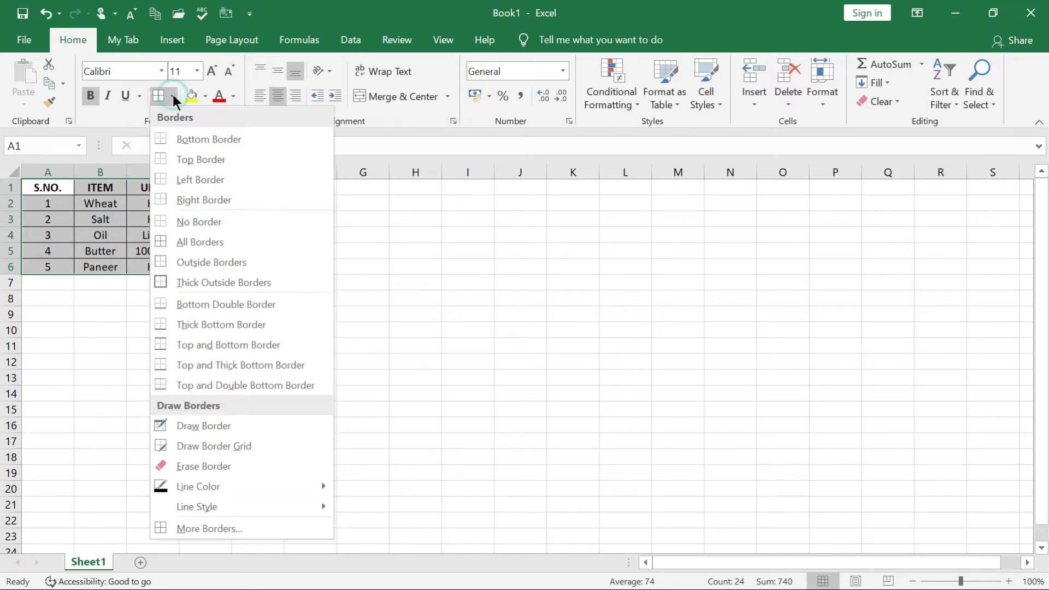
{"action": "left_click", "coordinate": [185, 221]}
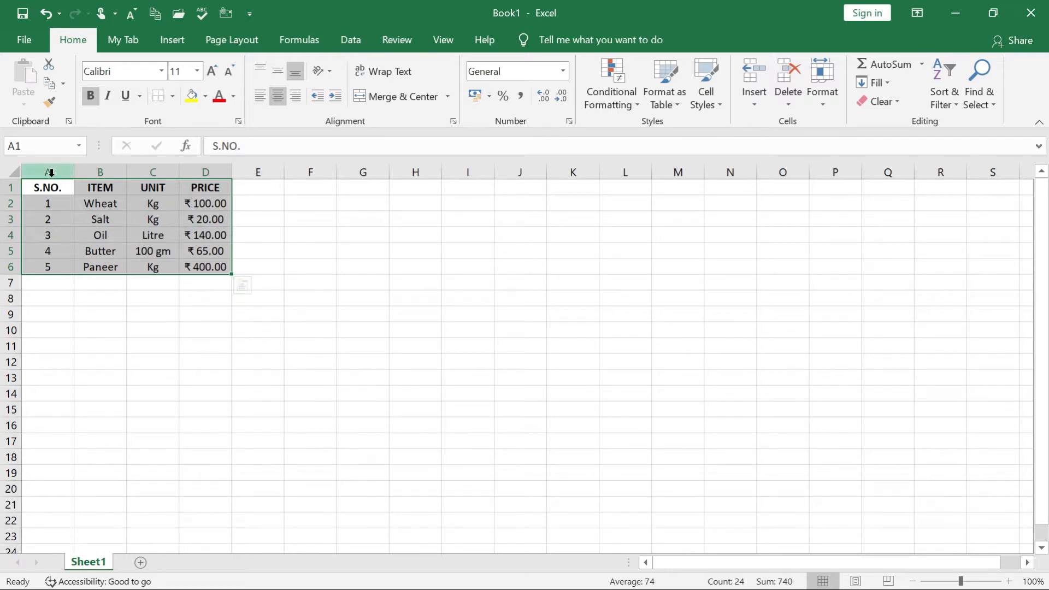
Set the border line colour to dark orange and draw borders between the S.NO. and ITEM columns and beneath the Oil row
{"action": "left_click_drag", "start_coordinate": [52, 187], "coordinate": [205, 267]}
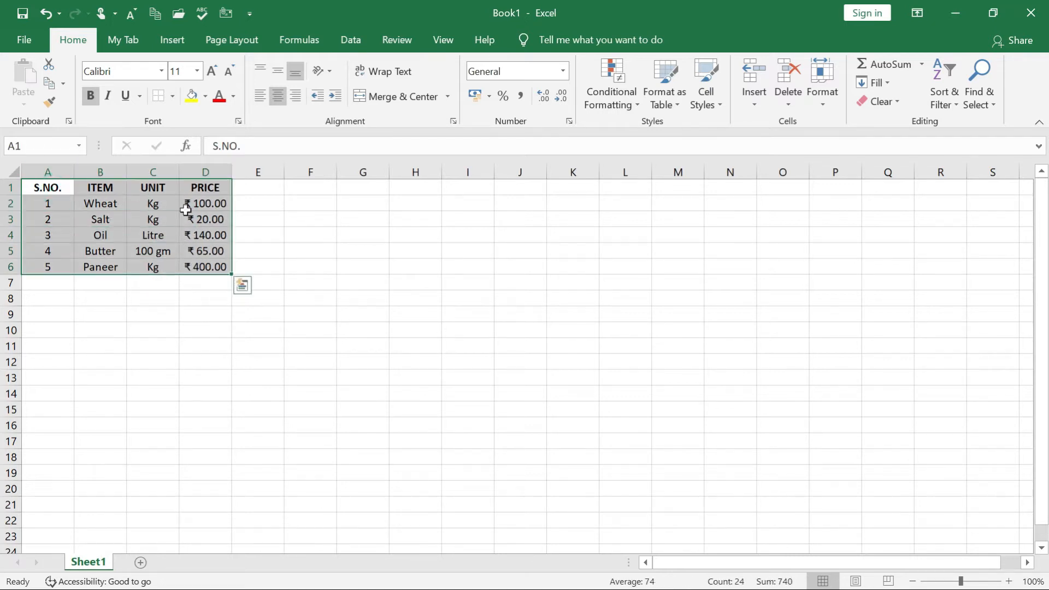
{"action": "left_click", "coordinate": [174, 96]}
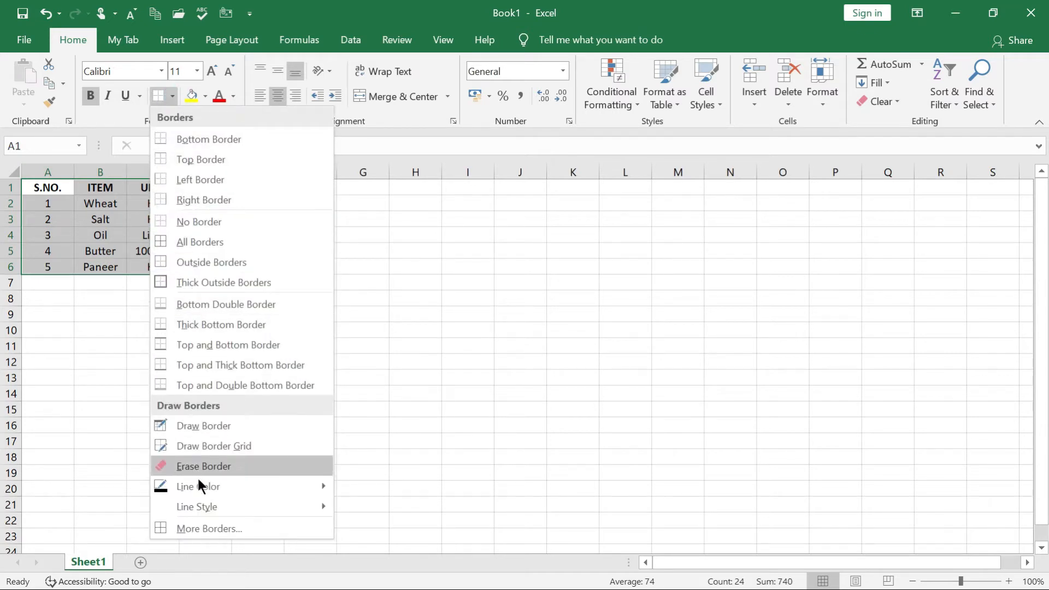
{"action": "mouse_move", "coordinate": [200, 484]}
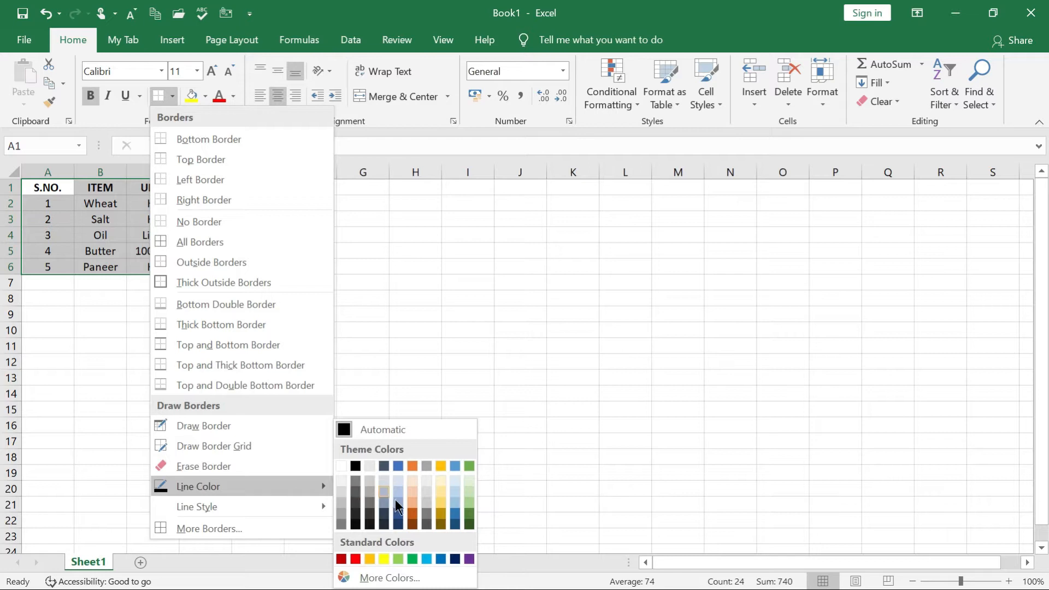
{"action": "left_click", "coordinate": [414, 513]}
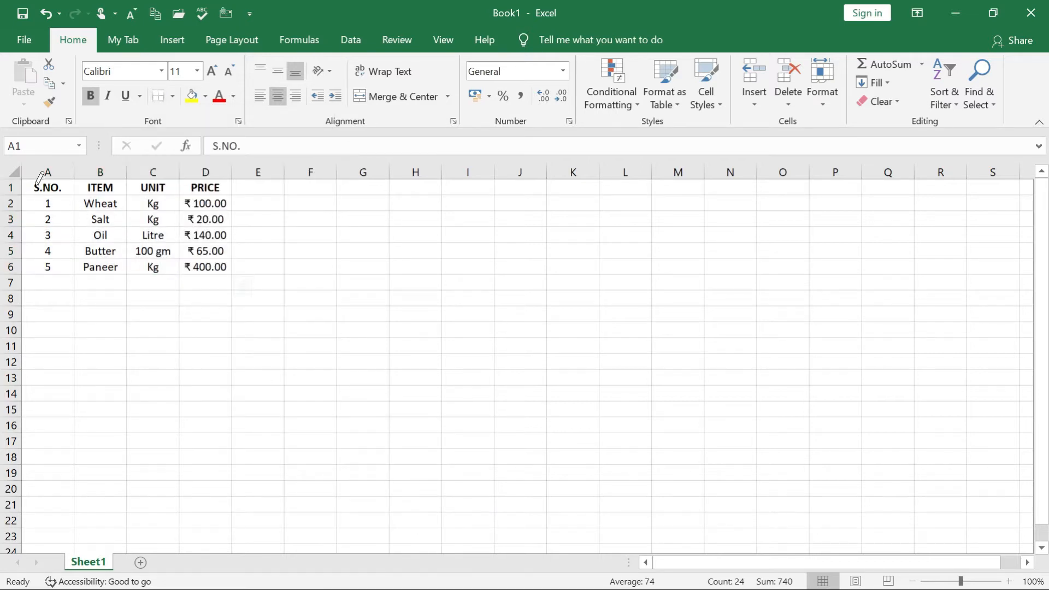
{"action": "left_click_drag", "start_coordinate": [77, 177], "coordinate": [77, 265]}
{"action": "left_click", "coordinate": [59, 241]}
{"action": "left_click", "coordinate": [80, 239]}
{"action": "left_click", "coordinate": [140, 241]}
{"action": "left_click", "coordinate": [196, 239]}
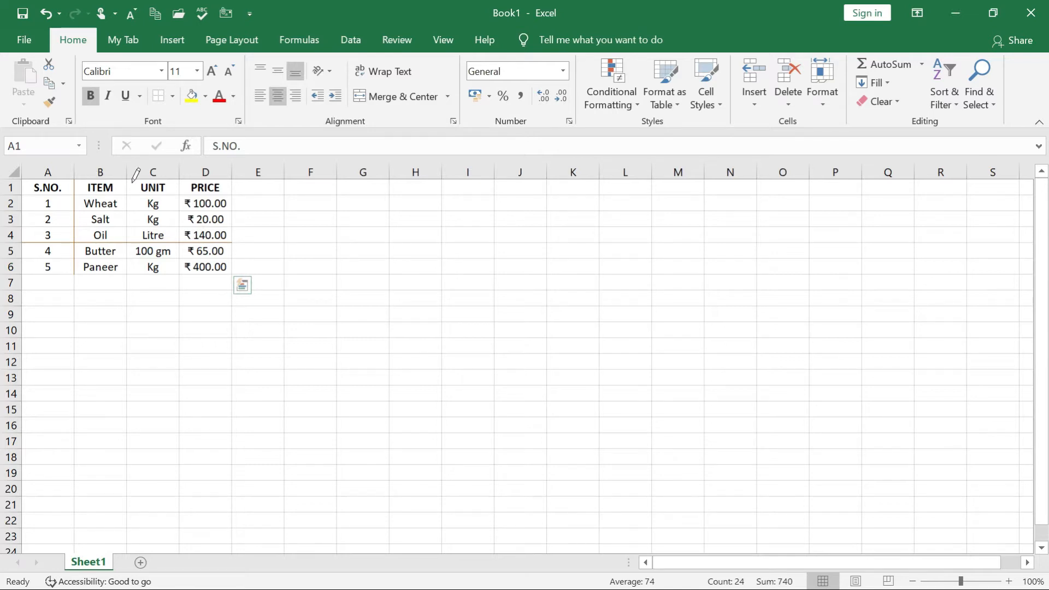
Draw dark orange vertical borders between the ITEM and UNIT columns and between the UNIT and PRICE columns
{"action": "left_click_drag", "start_coordinate": [127, 182], "coordinate": [130, 272]}
{"action": "left_click_drag", "start_coordinate": [183, 255], "coordinate": [182, 266]}
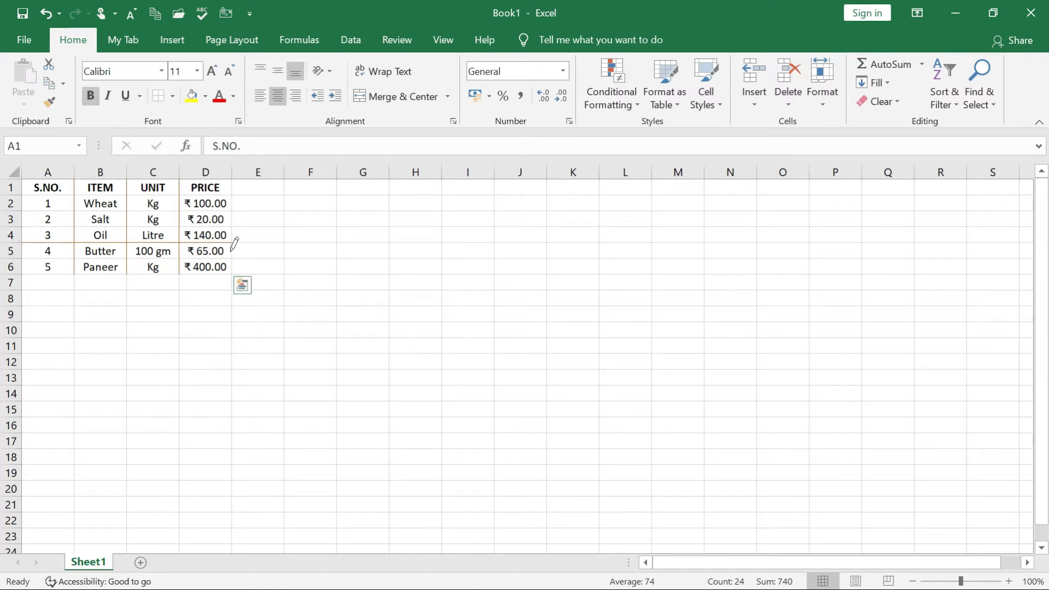
{"action": "left_click", "coordinate": [274, 359]}
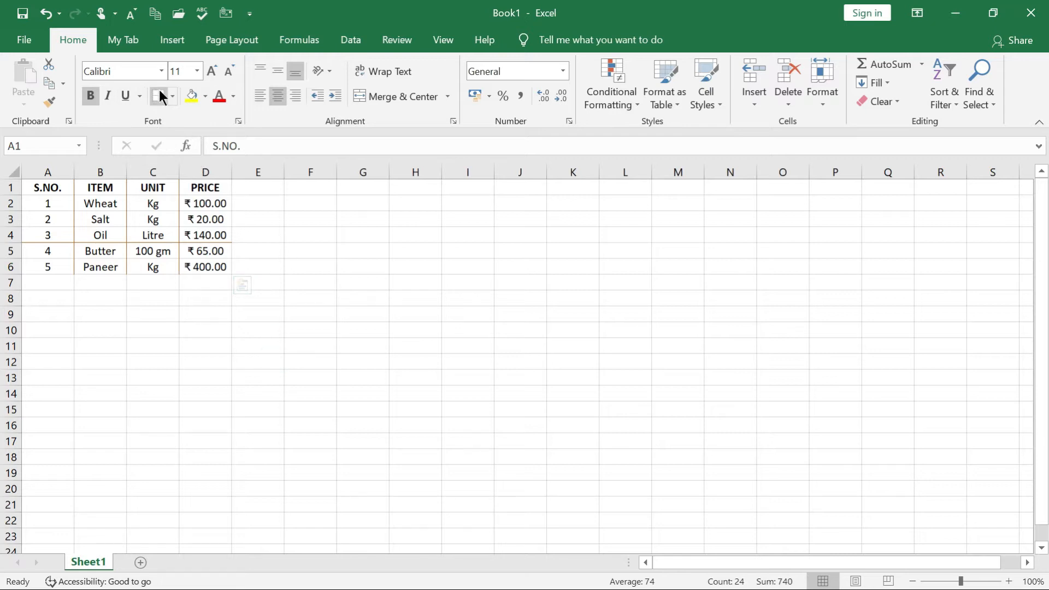
Clear the hand-drawn dark orange borders from the price table
{"action": "left_click", "coordinate": [172, 97]}
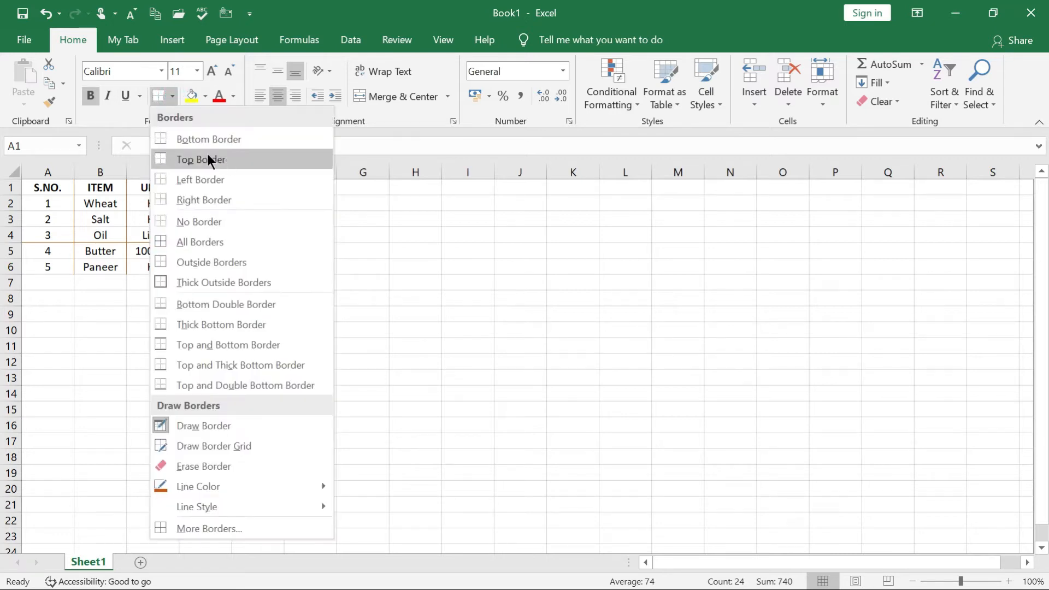
{"action": "left_click", "coordinate": [180, 217]}
{"action": "left_click", "coordinate": [172, 321]}
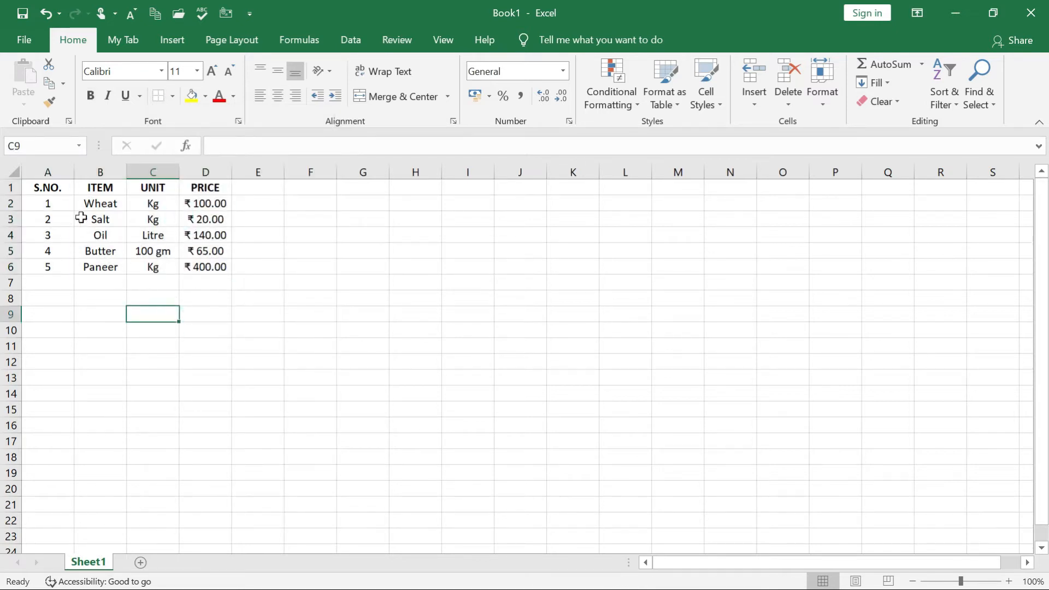
Apply thick outside borders around the price table in A1:D6
{"action": "left_click_drag", "start_coordinate": [48, 188], "coordinate": [218, 271]}
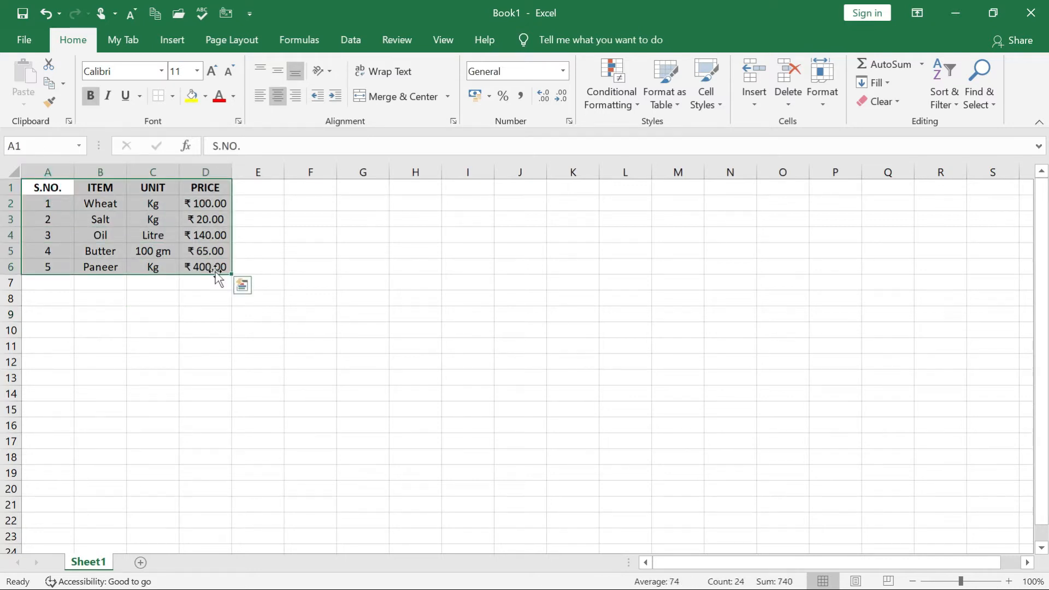
{"action": "left_click", "coordinate": [171, 96]}
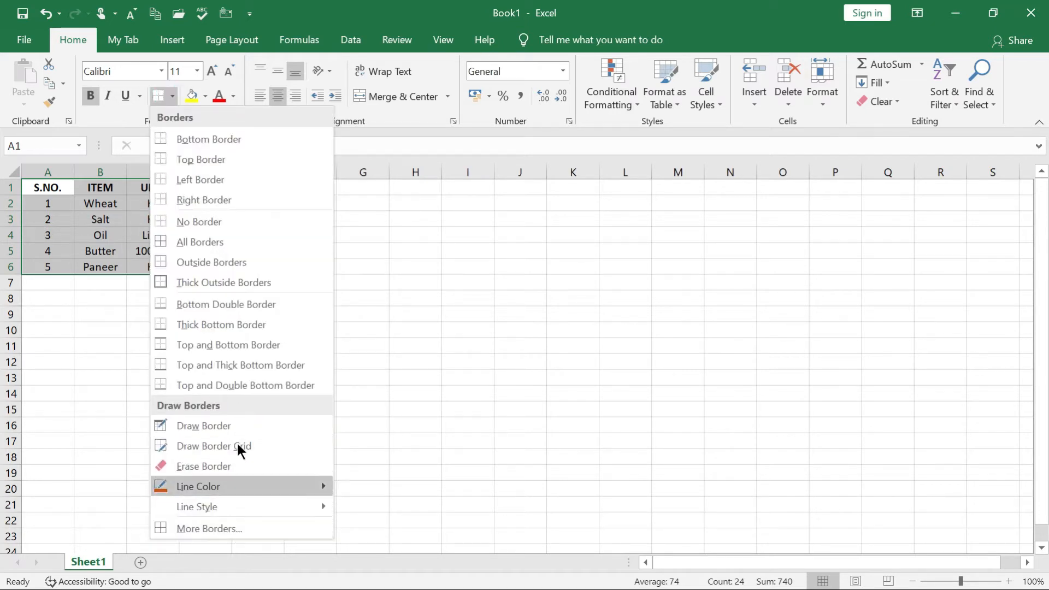
{"action": "left_click", "coordinate": [224, 283]}
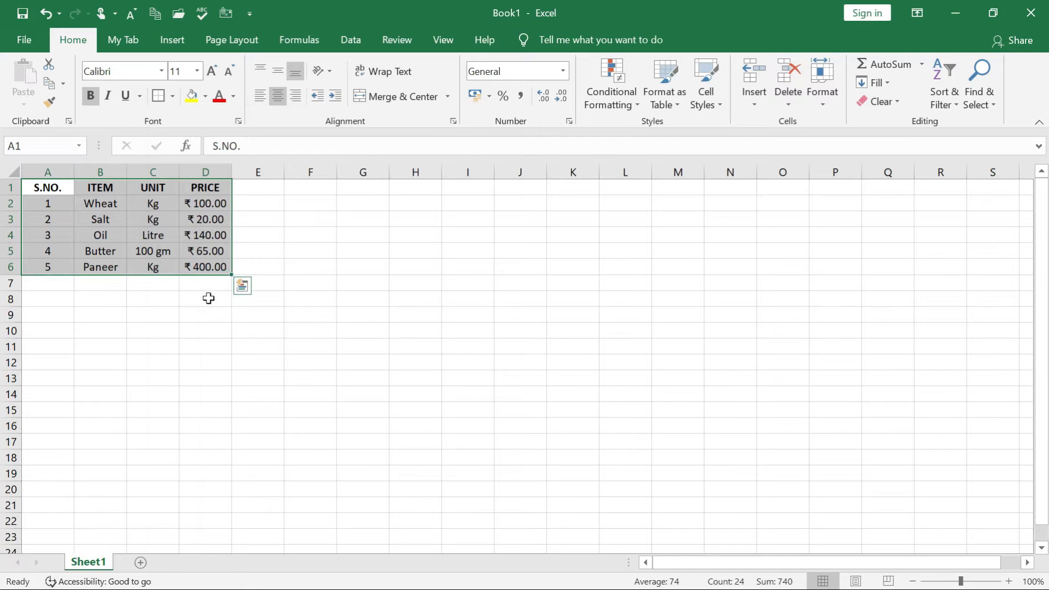
{"action": "left_click", "coordinate": [208, 298]}
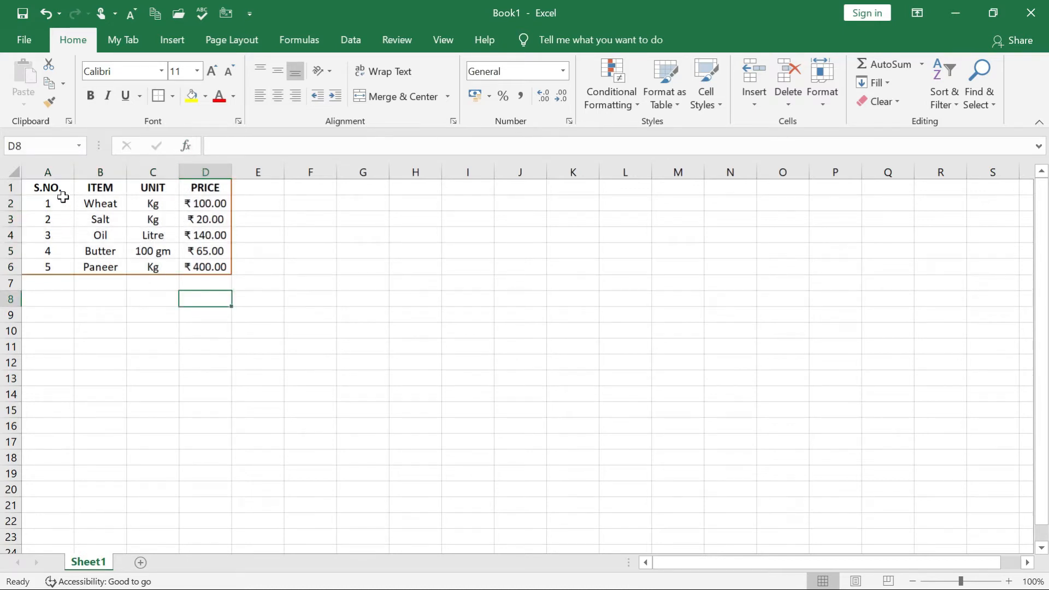
Remove the thick outside borders from A1:D6 and apply a bottom double border to the table instead
{"action": "left_click_drag", "start_coordinate": [55, 189], "coordinate": [209, 266]}
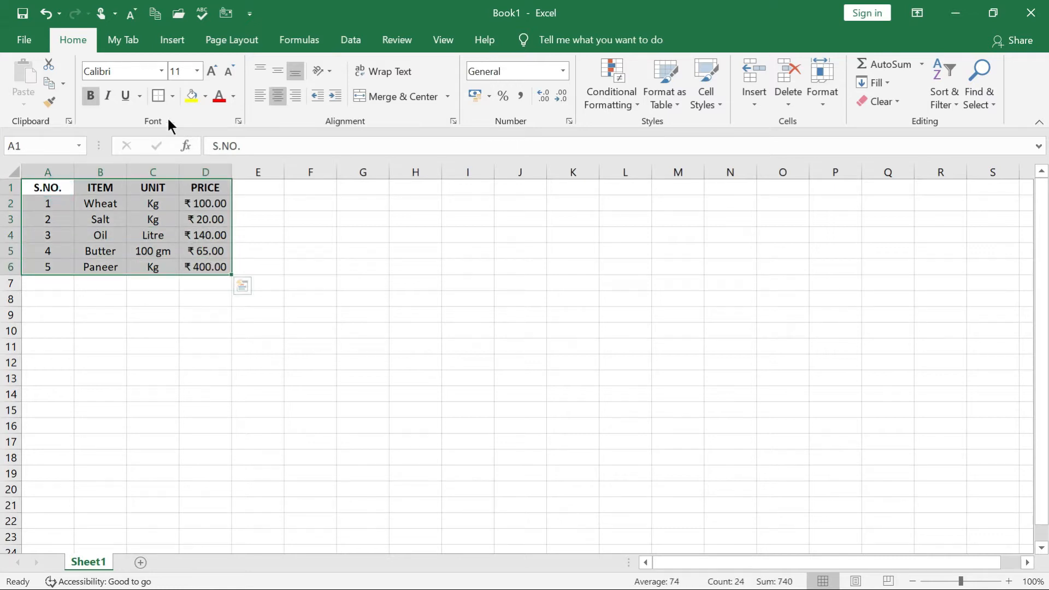
{"action": "left_click", "coordinate": [172, 96]}
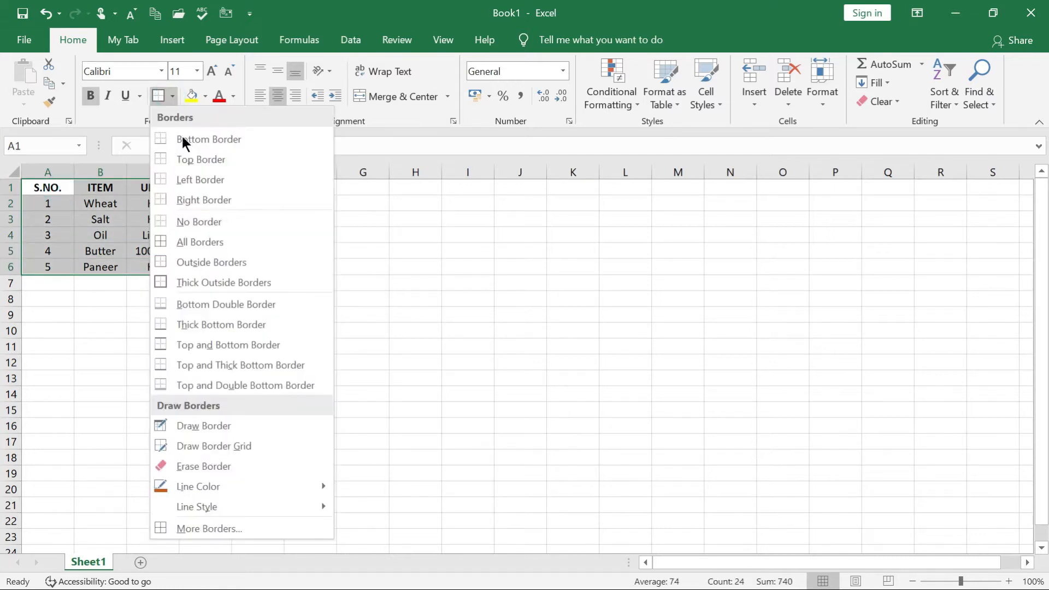
{"action": "left_click", "coordinate": [195, 221]}
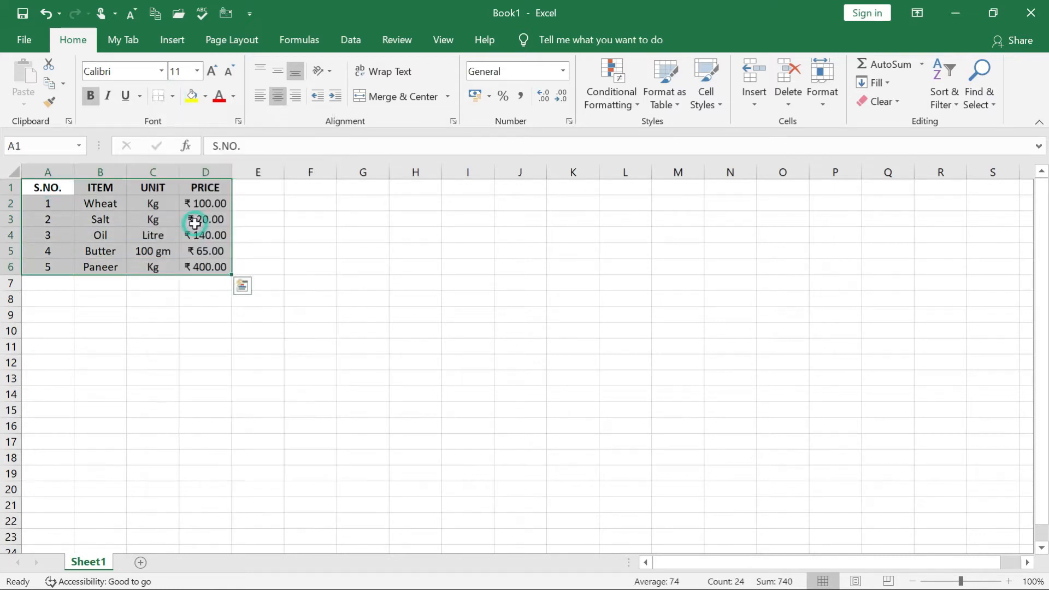
{"action": "left_click", "coordinate": [173, 98]}
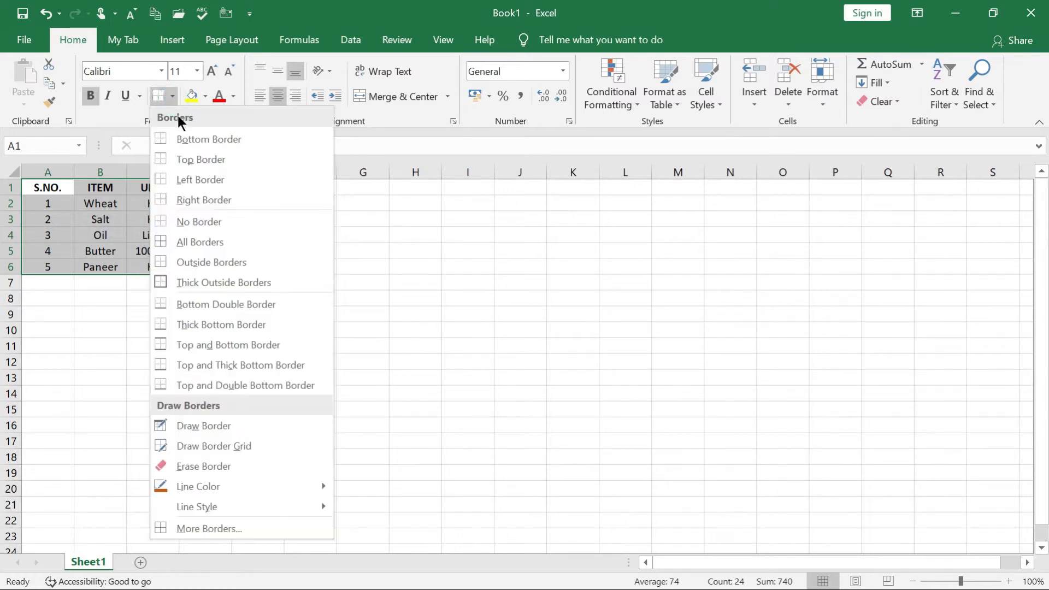
{"action": "left_click", "coordinate": [215, 305]}
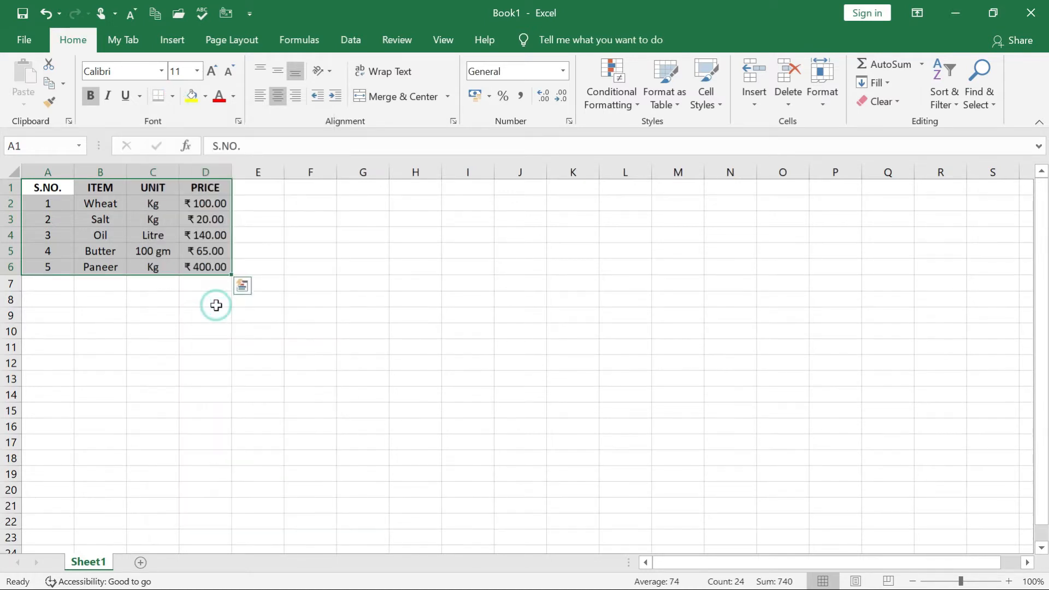
{"action": "left_click", "coordinate": [193, 332]}
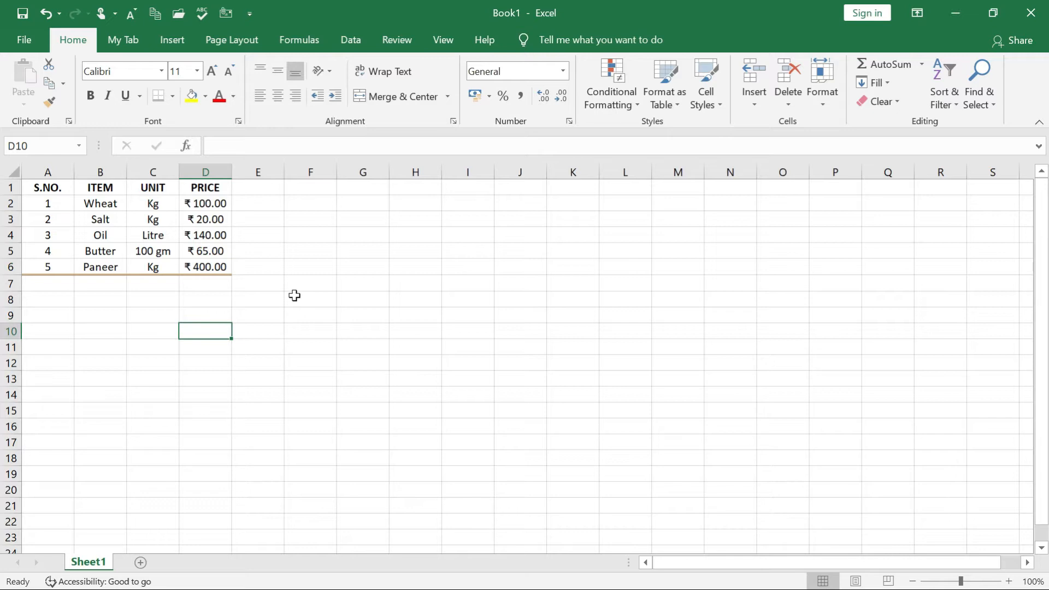
In the cell format settings for A1:D6, choose a thick purple line and set it as the outline border
{"action": "left_click_drag", "start_coordinate": [59, 189], "coordinate": [208, 266]}
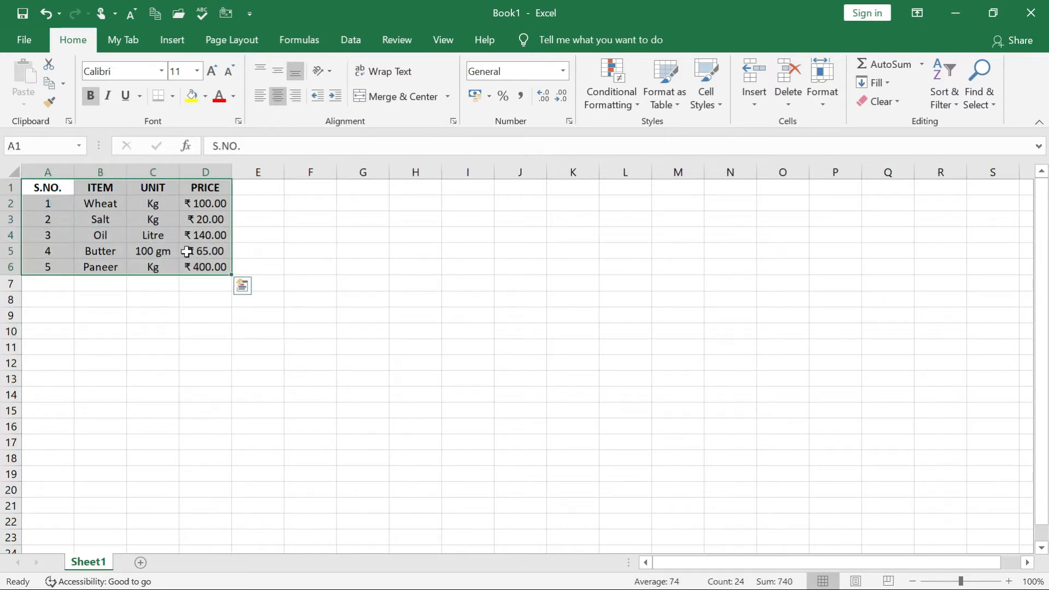
{"action": "right_click", "coordinate": [187, 252]}
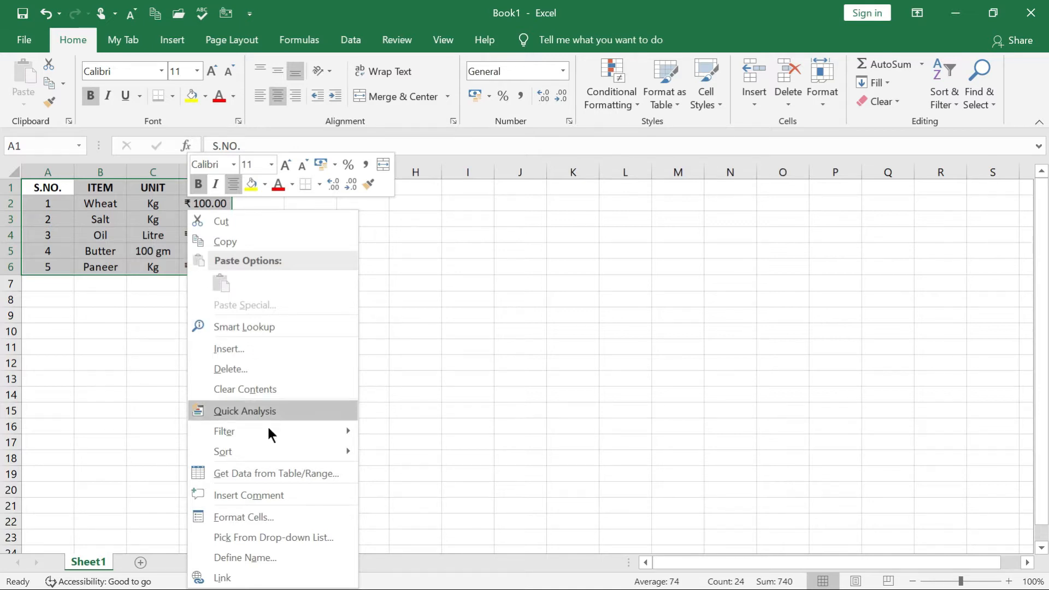
{"action": "left_click", "coordinate": [260, 516]}
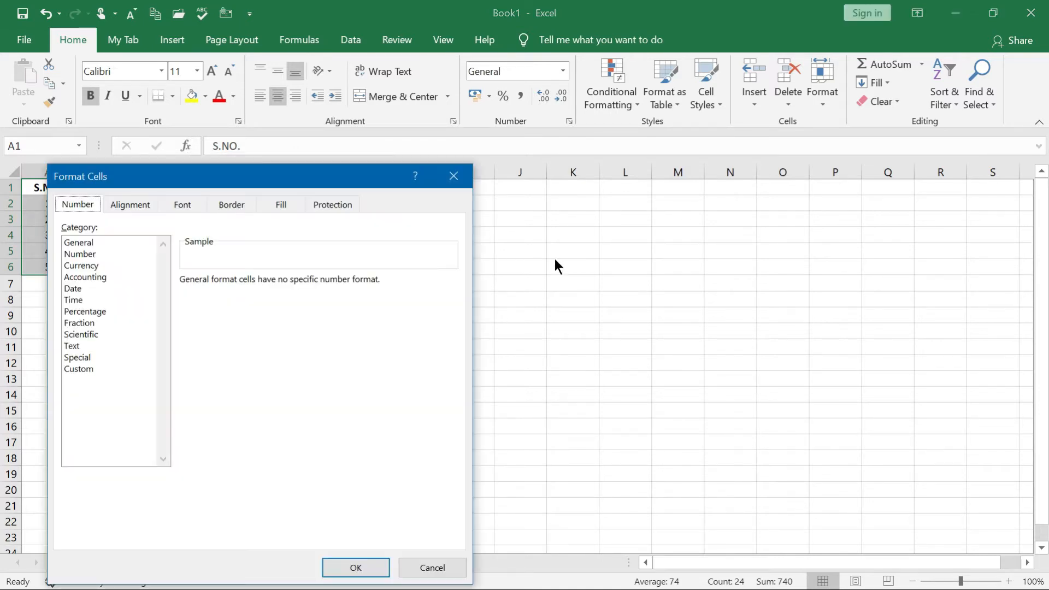
{"action": "left_click_drag", "start_coordinate": [355, 181], "coordinate": [704, 88]}
{"action": "left_click", "coordinate": [575, 113]}
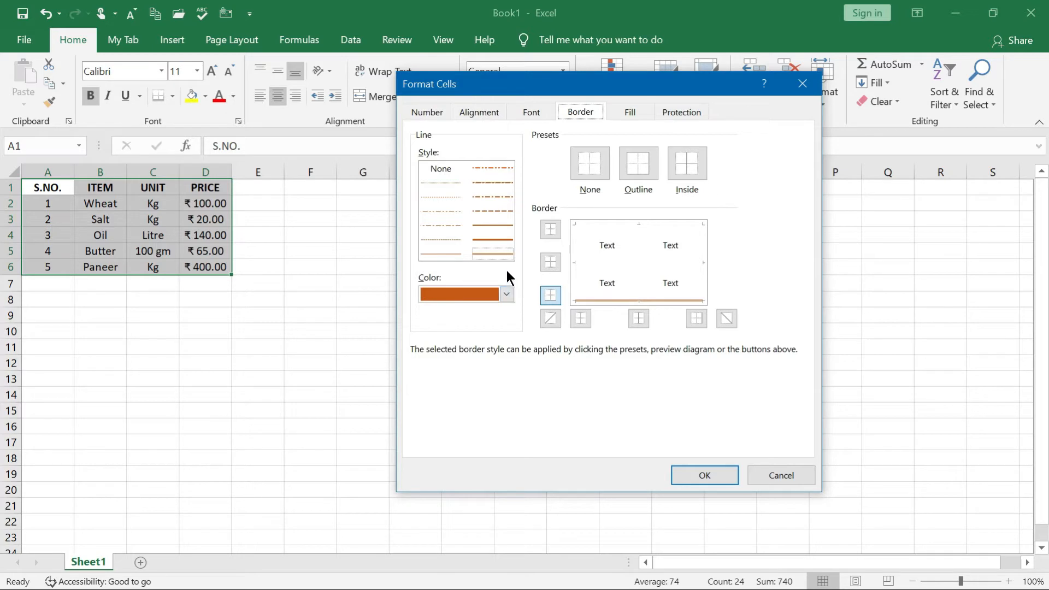
{"action": "left_click", "coordinate": [506, 293]}
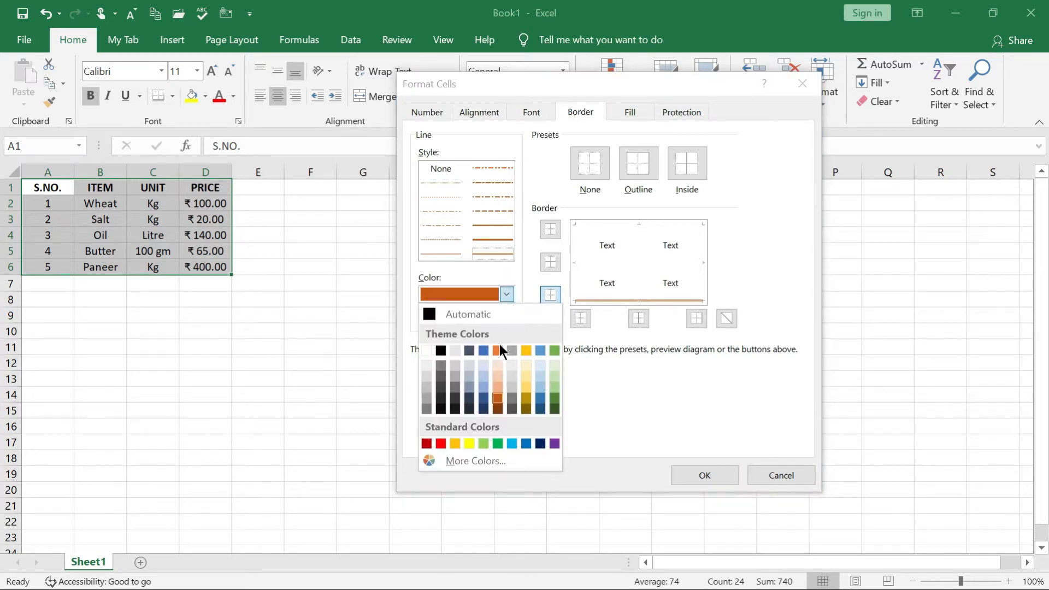
{"action": "left_click", "coordinate": [552, 445]}
{"action": "left_click", "coordinate": [493, 238]}
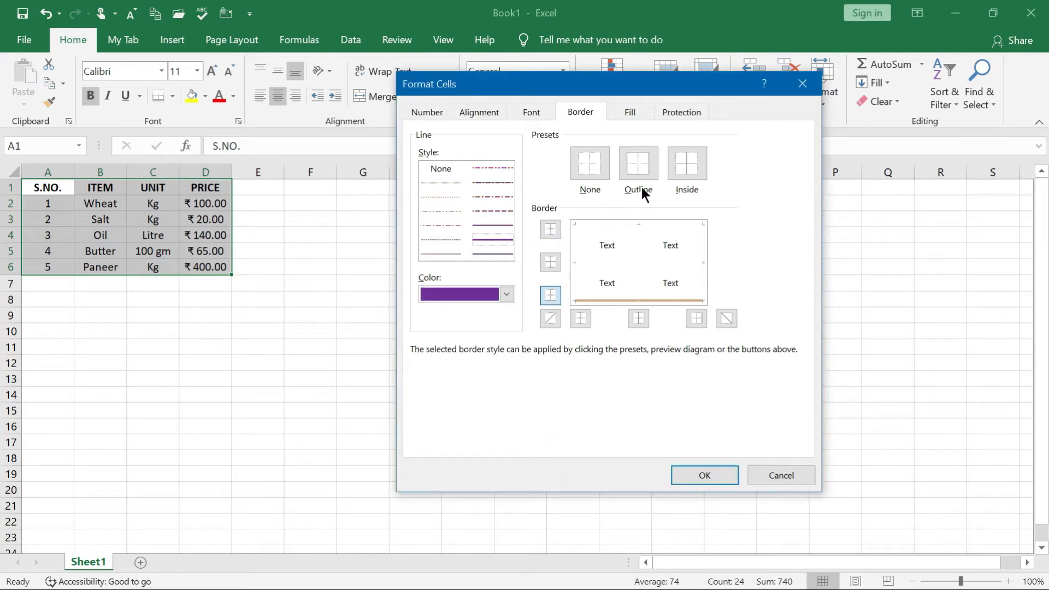
{"action": "left_click", "coordinate": [638, 169]}
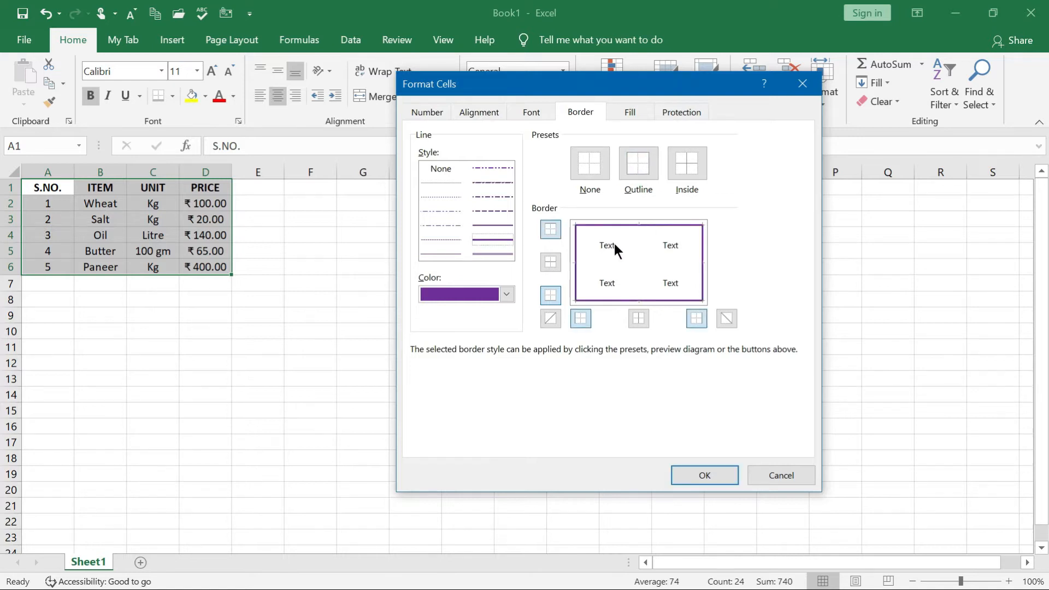
Add thick purple horizontal borders between the table's rows and apply the border format
{"action": "left_click", "coordinate": [551, 261]}
{"action": "left_click", "coordinate": [713, 474]}
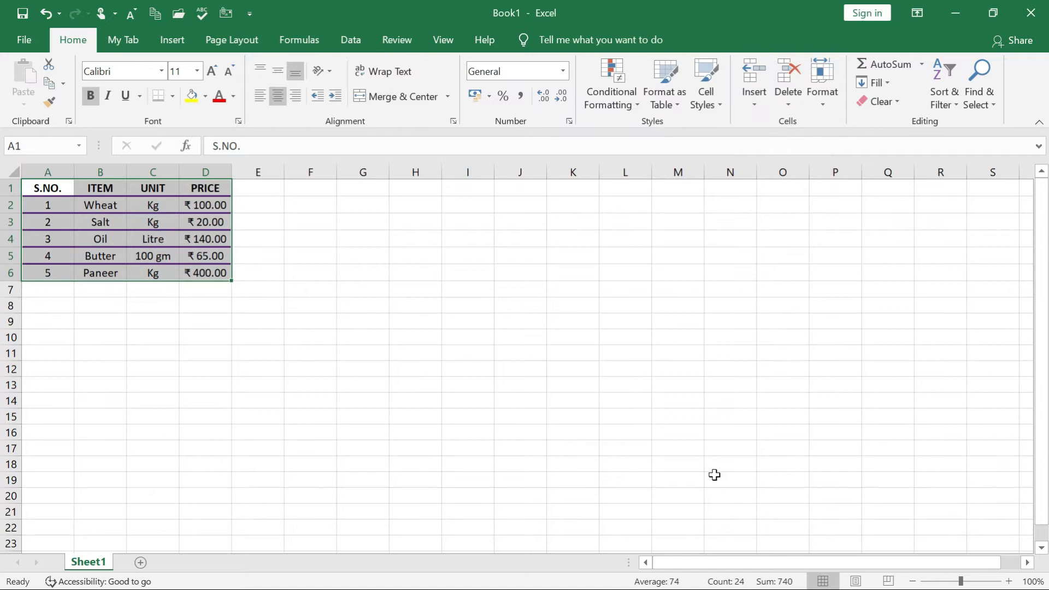
{"action": "left_click", "coordinate": [332, 449]}
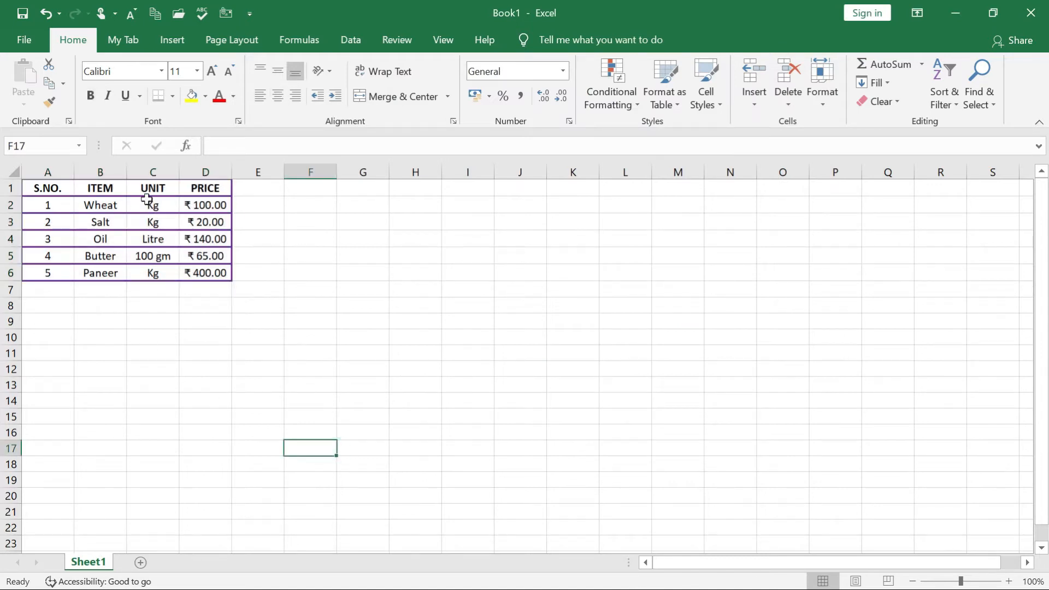
Try to clear the borders of A1:D6 by choosing the None line style in the cell format settings
{"action": "left_click_drag", "start_coordinate": [48, 188], "coordinate": [210, 270]}
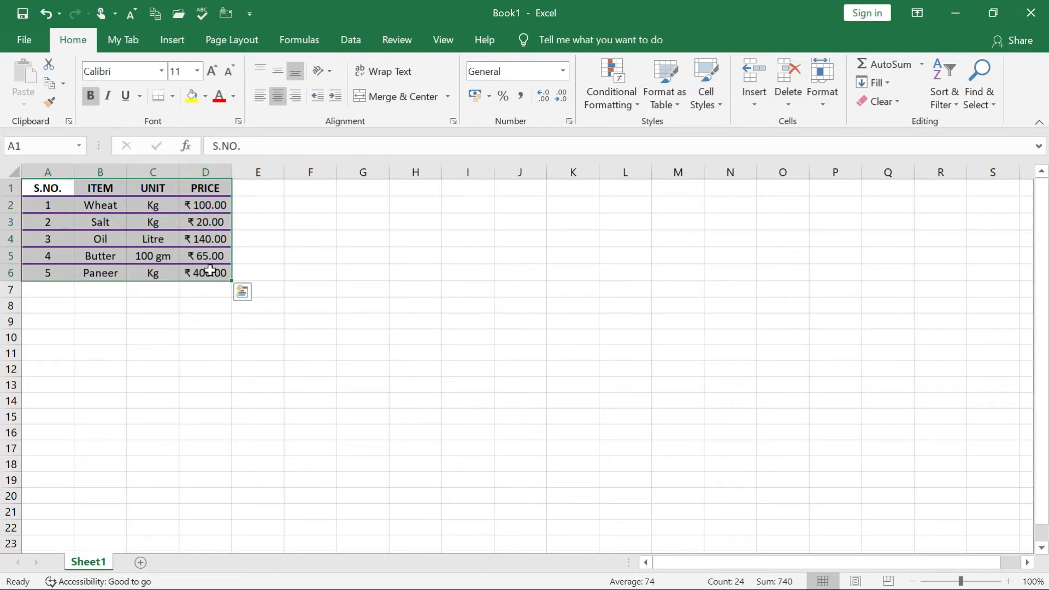
{"action": "right_click", "coordinate": [210, 270]}
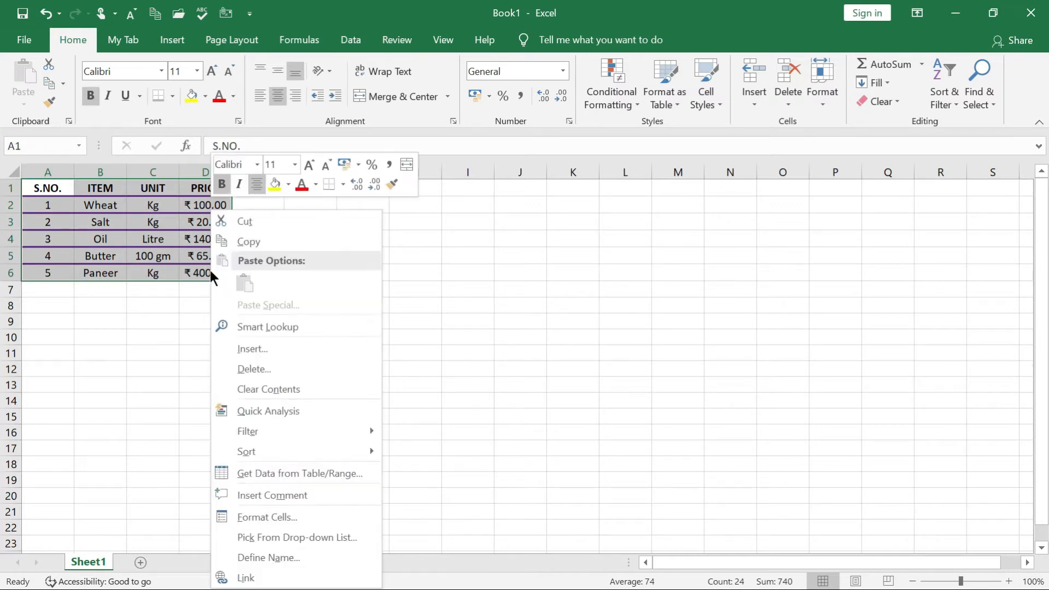
{"action": "left_click", "coordinate": [263, 517]}
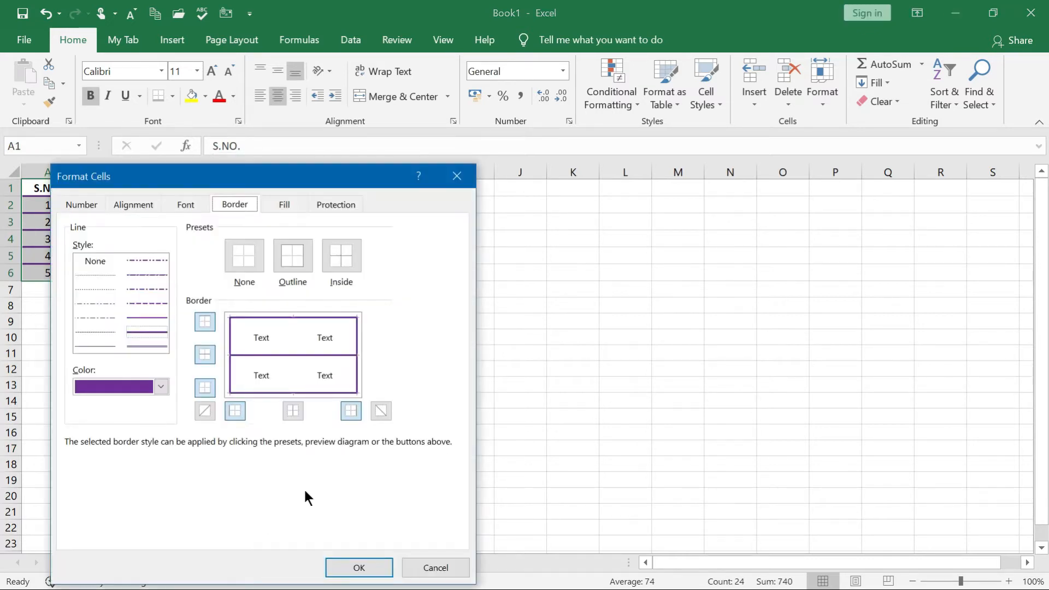
{"action": "left_click_drag", "start_coordinate": [333, 182], "coordinate": [627, 118]}
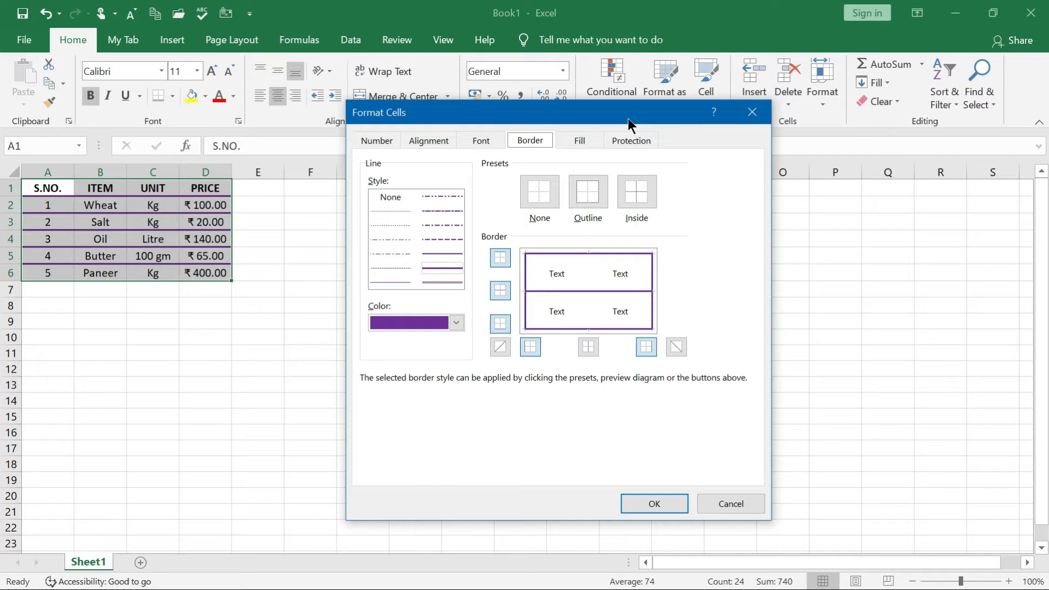
{"action": "left_click", "coordinate": [392, 199]}
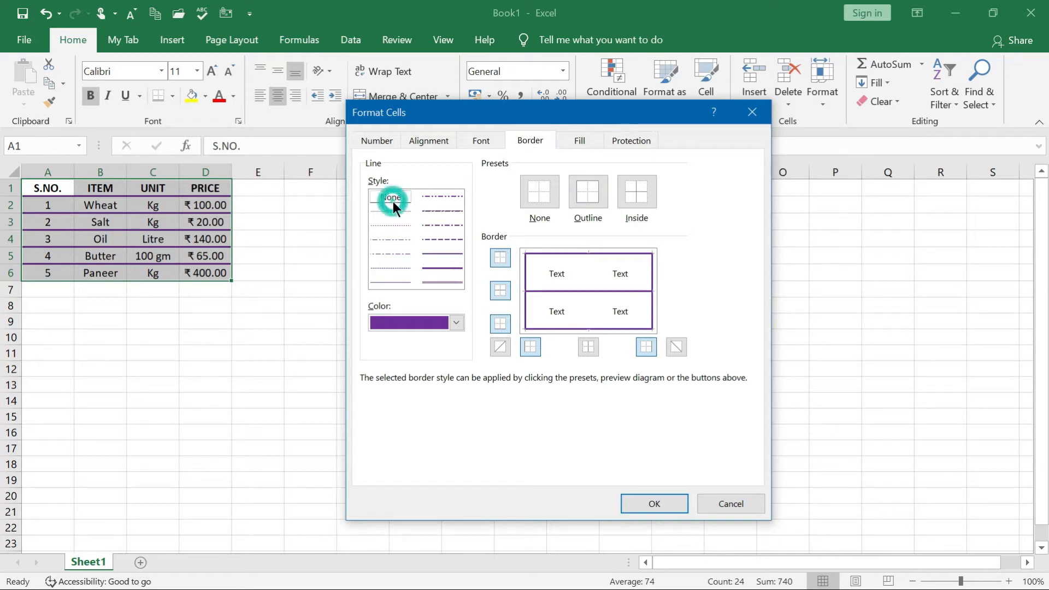
{"action": "left_click", "coordinate": [663, 504]}
{"action": "left_click", "coordinate": [311, 400]}
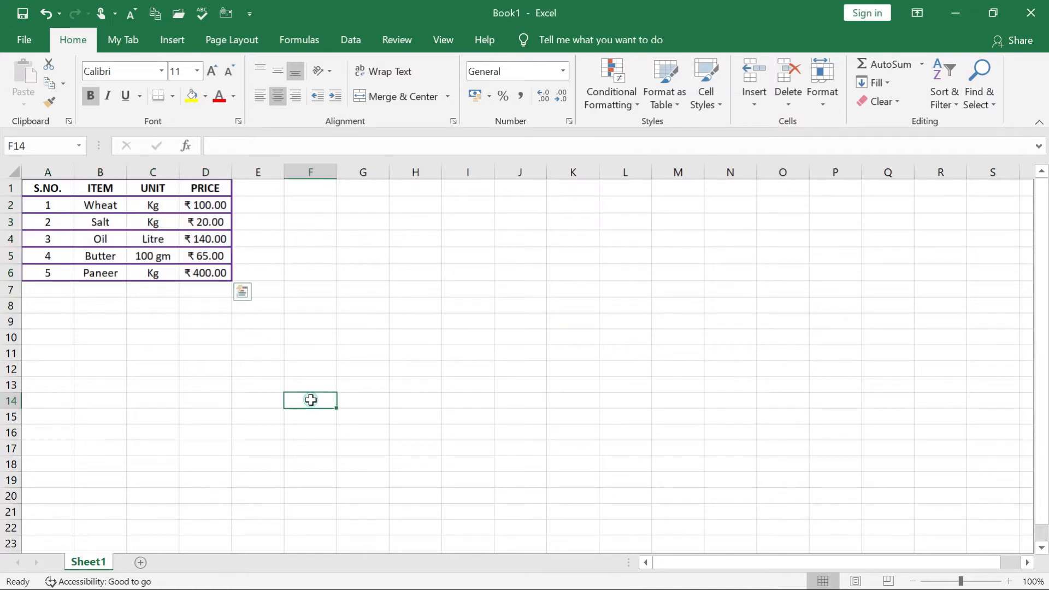
In the cell format settings for A1:D6, choose white as the border line color
{"action": "left_click_drag", "start_coordinate": [44, 188], "coordinate": [181, 273]}
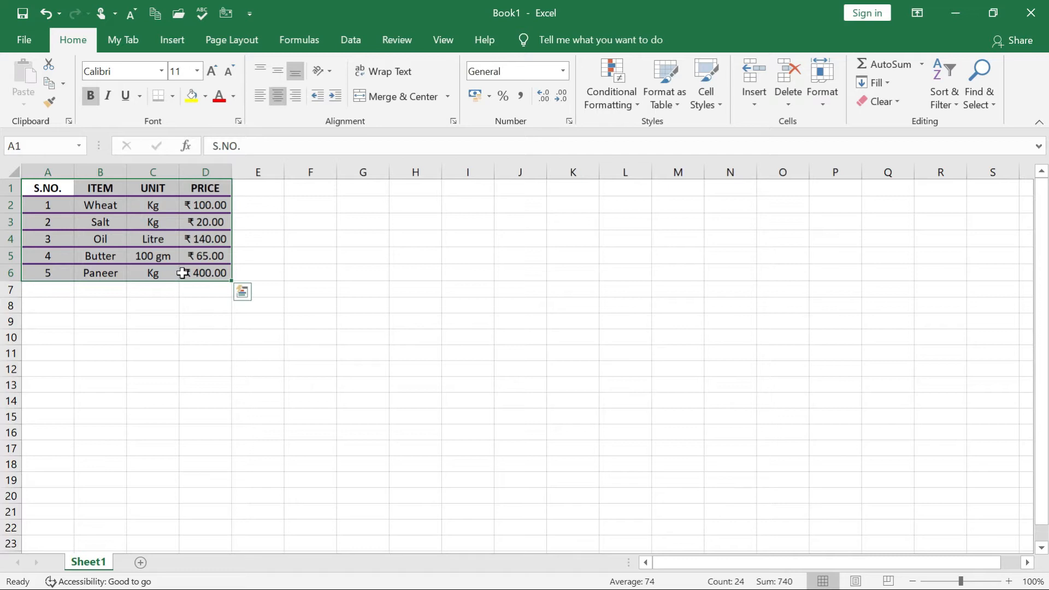
{"action": "key", "text": "ctrl+1"}
{"action": "left_click_drag", "start_coordinate": [208, 18], "coordinate": [593, 126]}
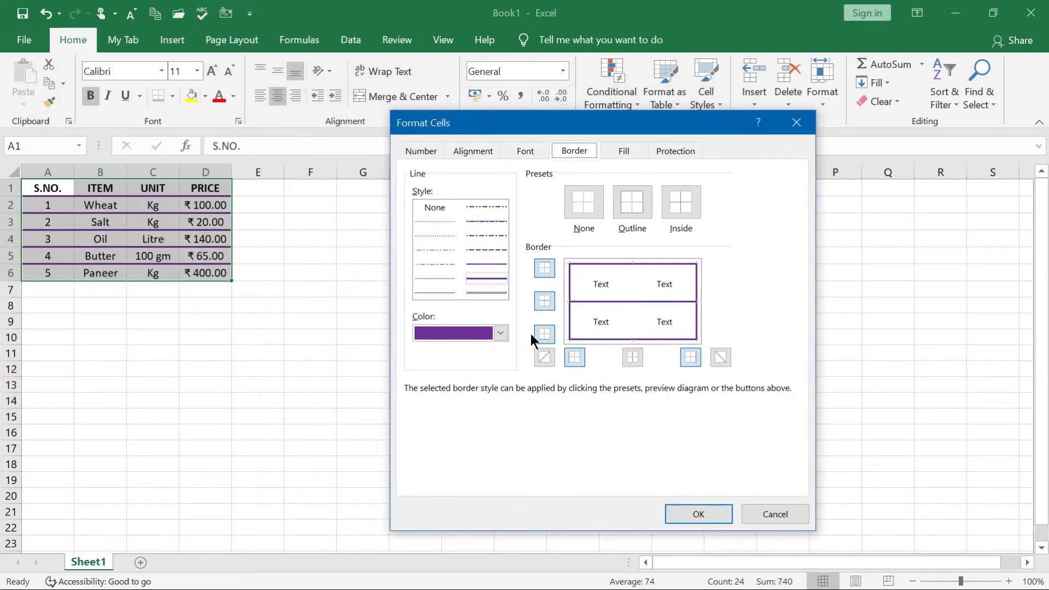
{"action": "left_click", "coordinate": [499, 331]}
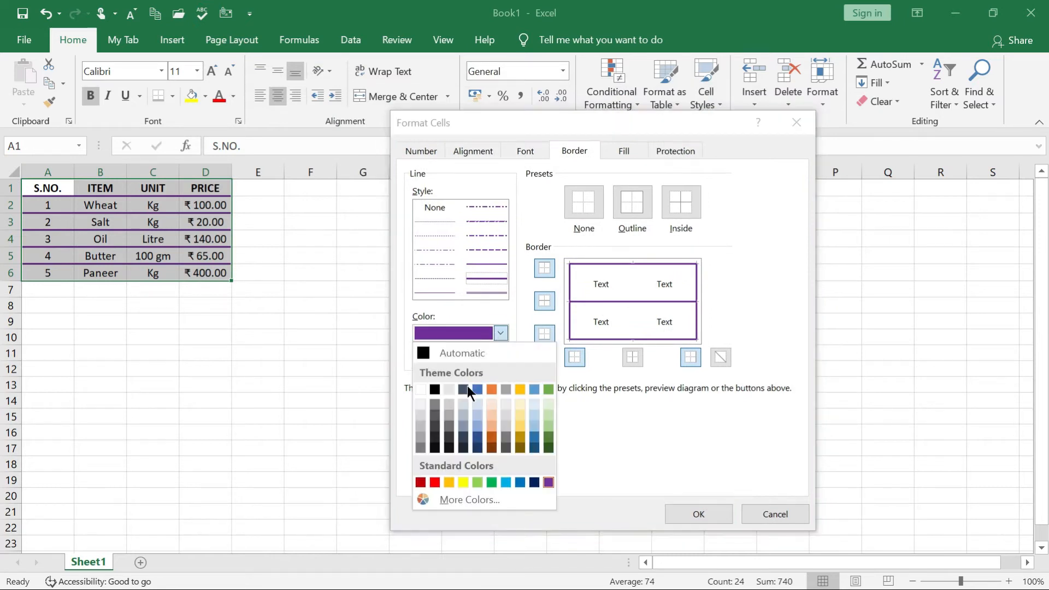
{"action": "left_click", "coordinate": [419, 389]}
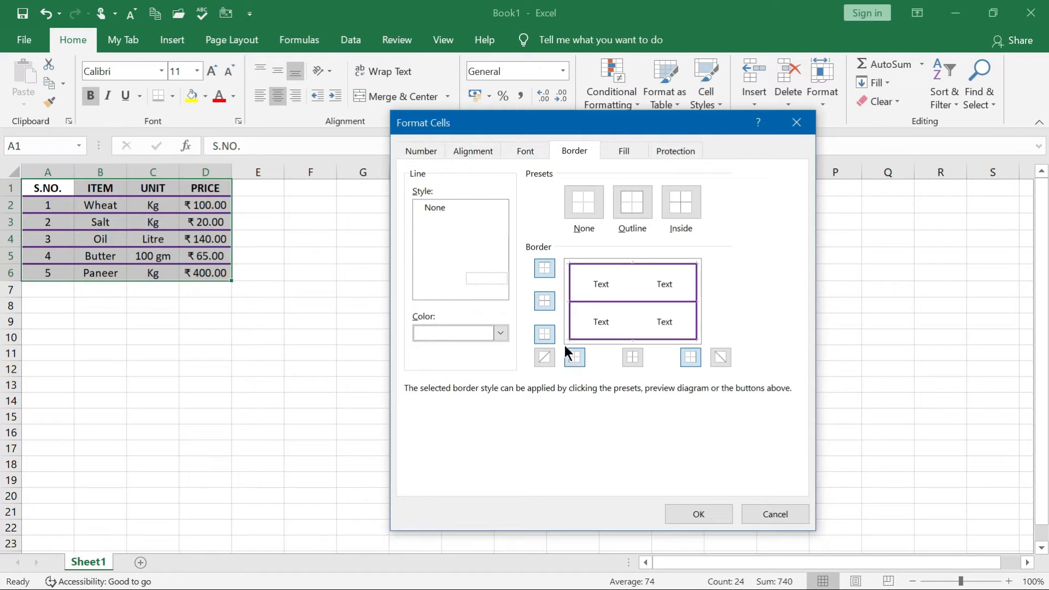
Set the table's outer borders and inner horizontal borders to the white line and apply the format
{"action": "left_click", "coordinate": [611, 298]}
{"action": "left_click", "coordinate": [634, 263]}
{"action": "left_click", "coordinate": [639, 340]}
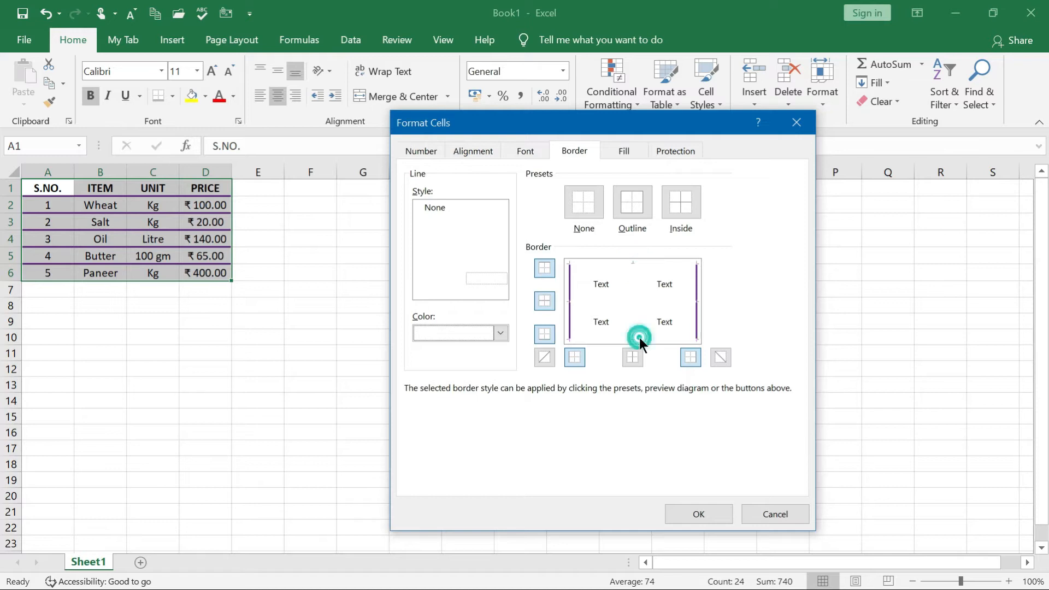
{"action": "left_click", "coordinate": [692, 309]}
{"action": "left_click", "coordinate": [568, 290]}
{"action": "left_click", "coordinate": [680, 512]}
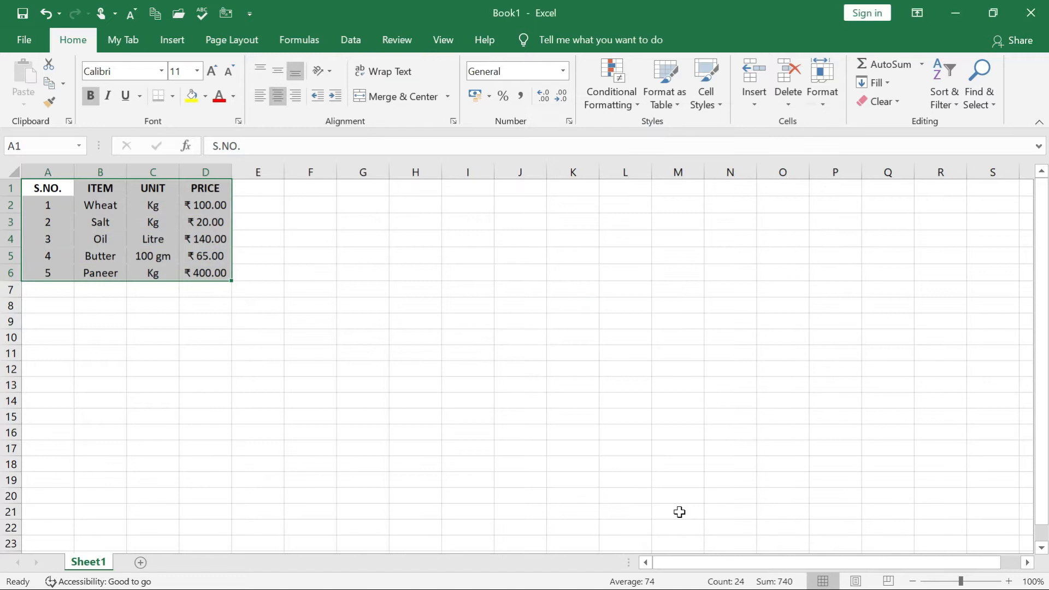
{"action": "left_click", "coordinate": [264, 426]}
{"action": "left_click_drag", "start_coordinate": [61, 194], "coordinate": [202, 269]}
{"action": "key", "text": "ctrl+1"}
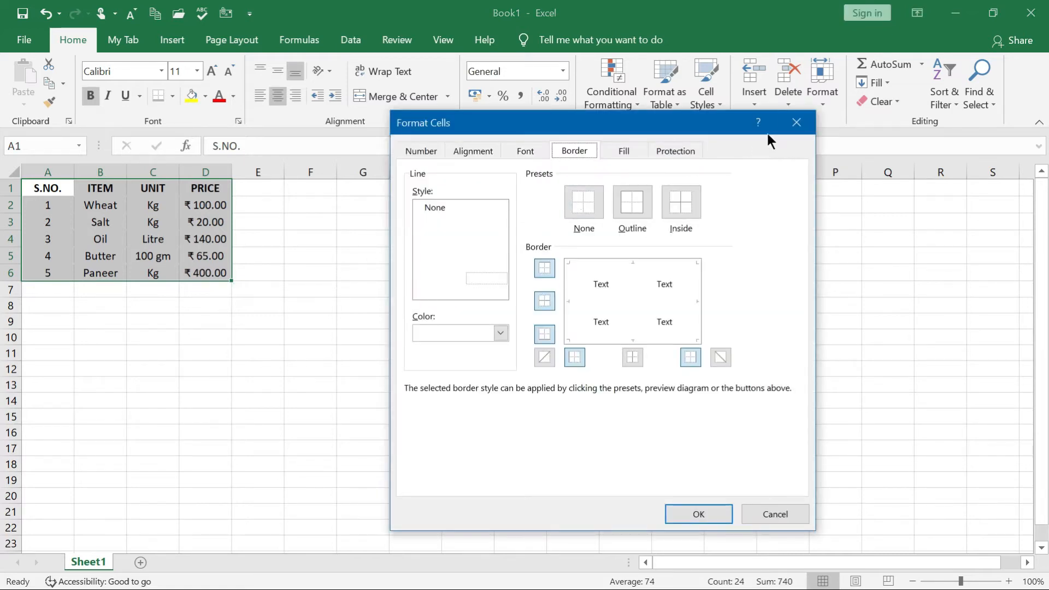
{"action": "left_click", "coordinate": [785, 128]}
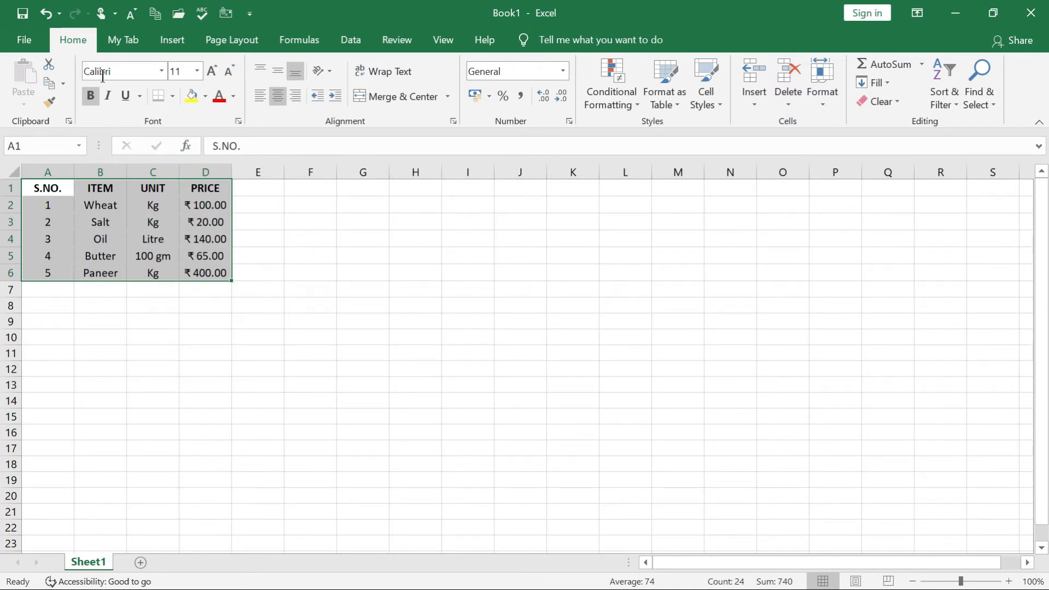
In the cell format settings for A1:D6, choose light blue as the border color with a thick solid line
{"action": "left_click", "coordinate": [823, 103]}
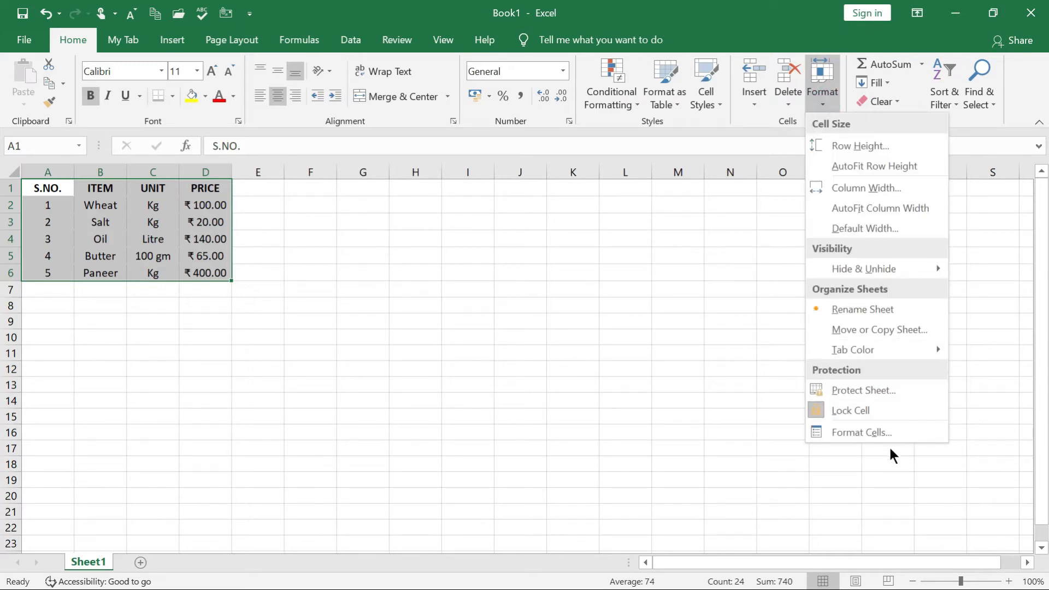
{"action": "left_click", "coordinate": [880, 433]}
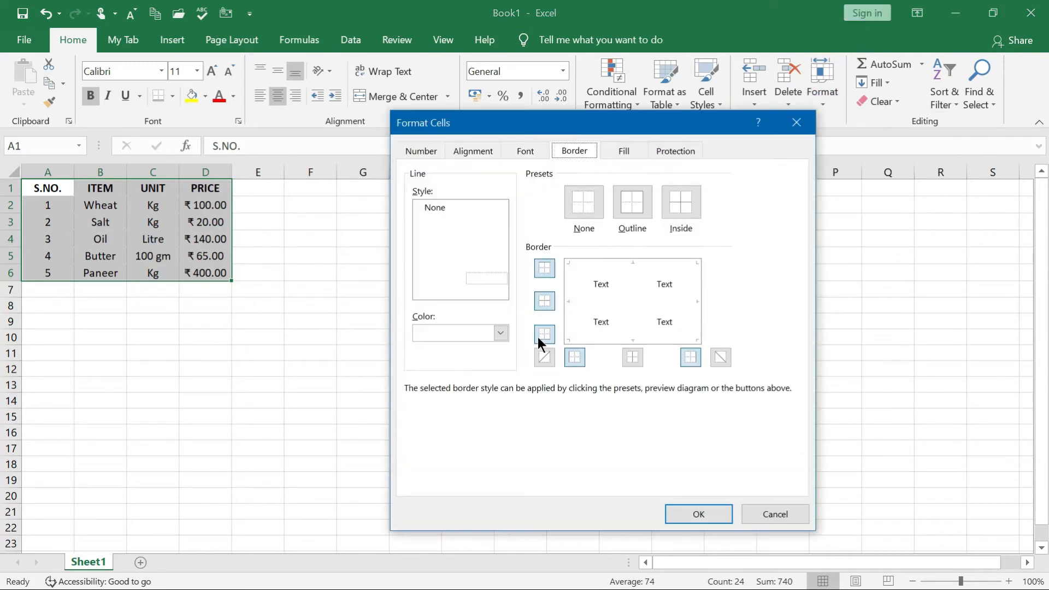
{"action": "left_click", "coordinate": [486, 259]}
{"action": "left_click", "coordinate": [499, 332]}
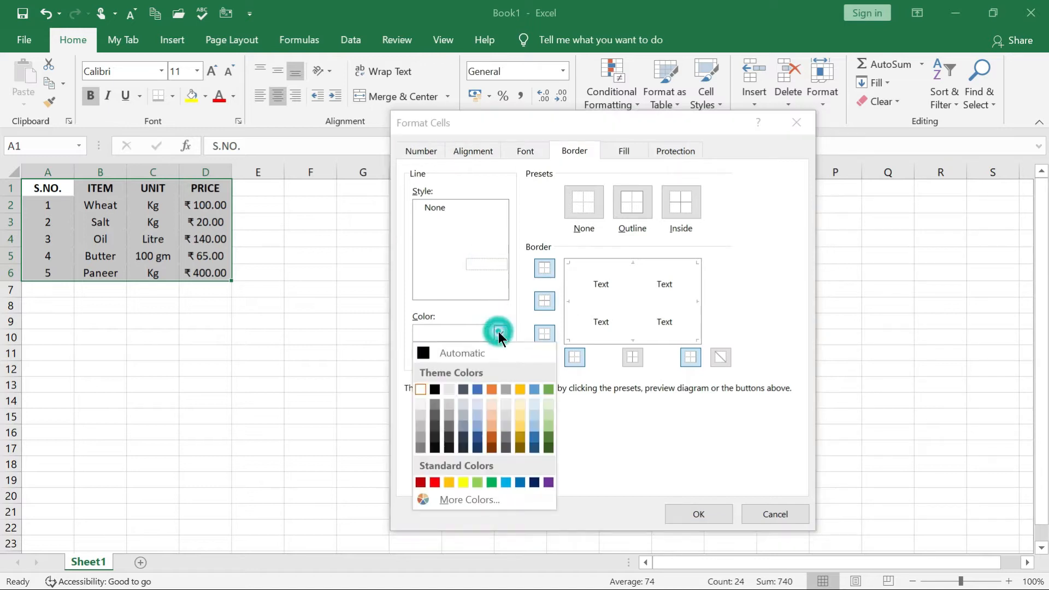
{"action": "left_click", "coordinate": [505, 481]}
{"action": "left_click", "coordinate": [496, 278]}
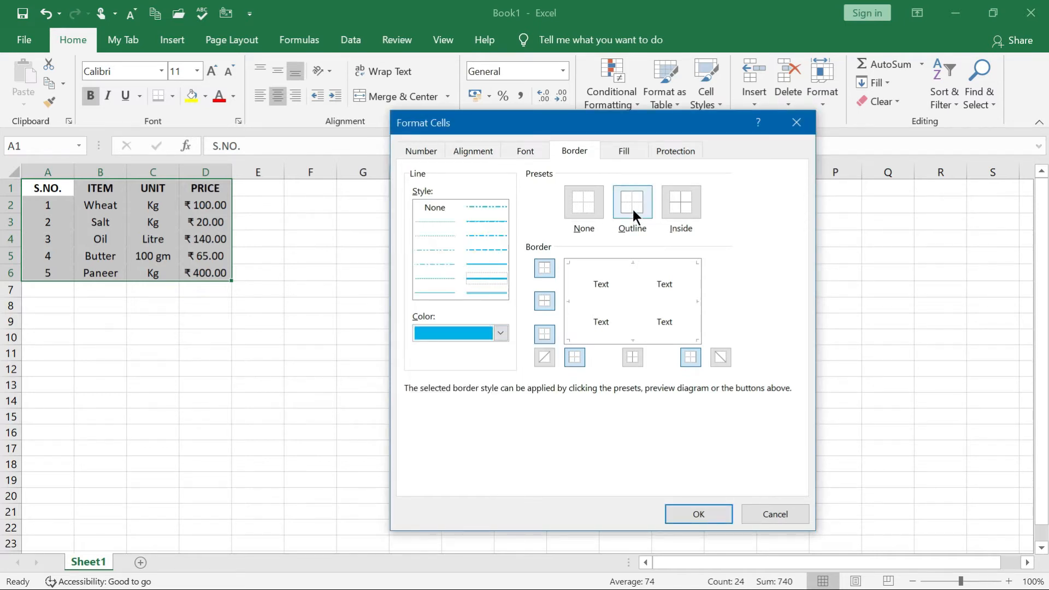
Set all outer borders and both inner borders of the table to the thick light blue line and apply them
{"action": "left_click", "coordinate": [545, 268]}
{"action": "left_click", "coordinate": [542, 300]}
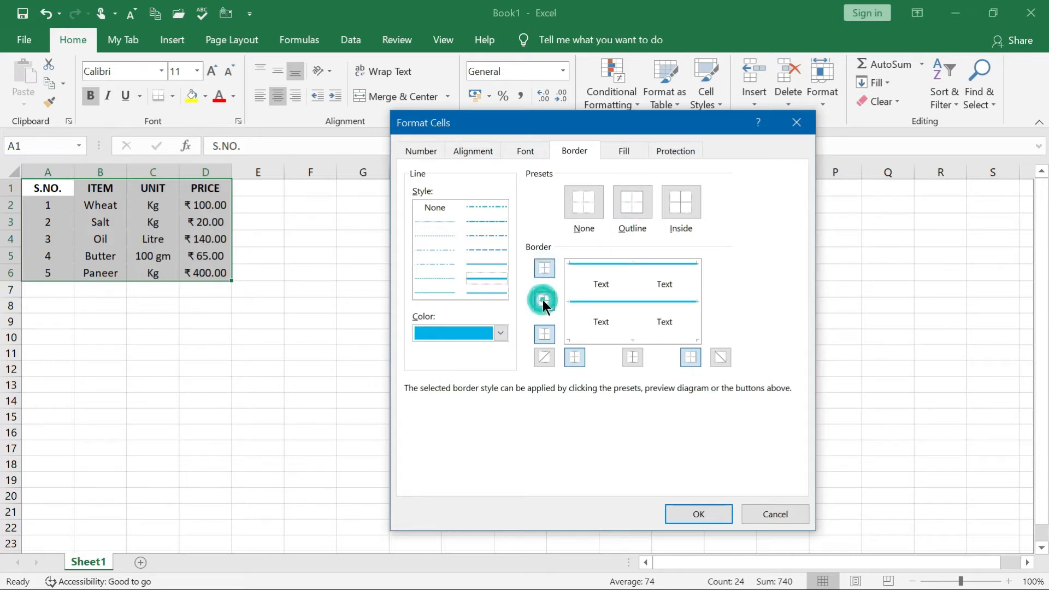
{"action": "left_click", "coordinate": [546, 339]}
{"action": "left_click", "coordinate": [574, 356]}
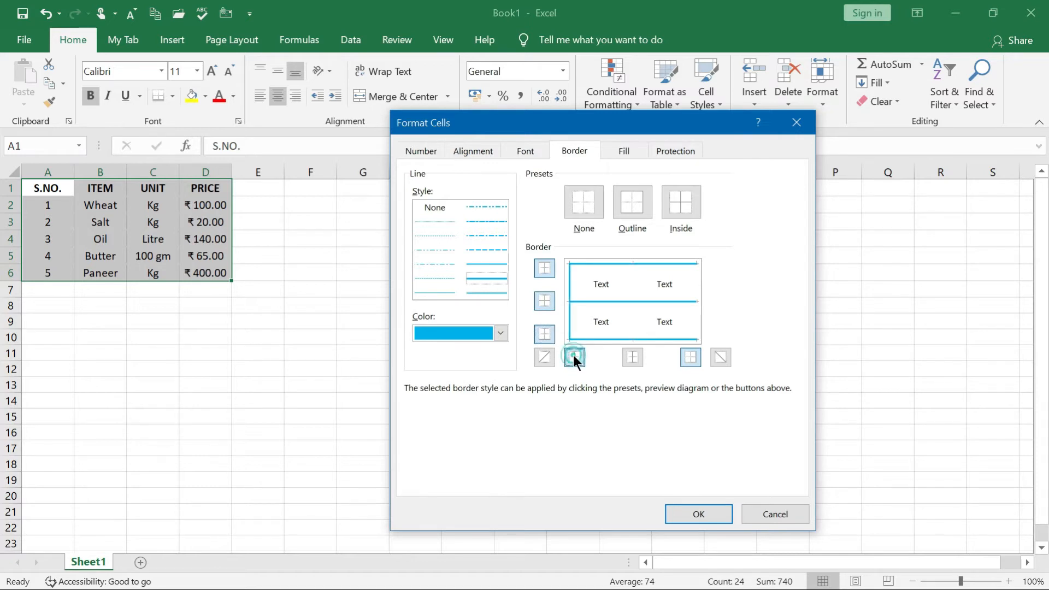
{"action": "left_click", "coordinate": [690, 358]}
{"action": "left_click", "coordinate": [632, 358]}
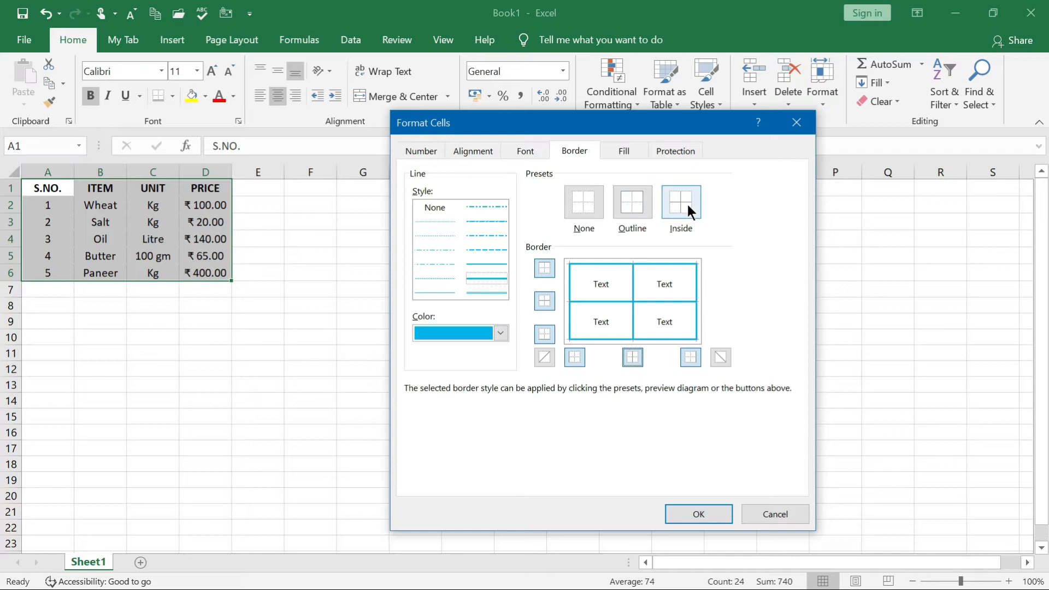
{"action": "left_click", "coordinate": [709, 518]}
{"action": "left_click", "coordinate": [390, 421]}
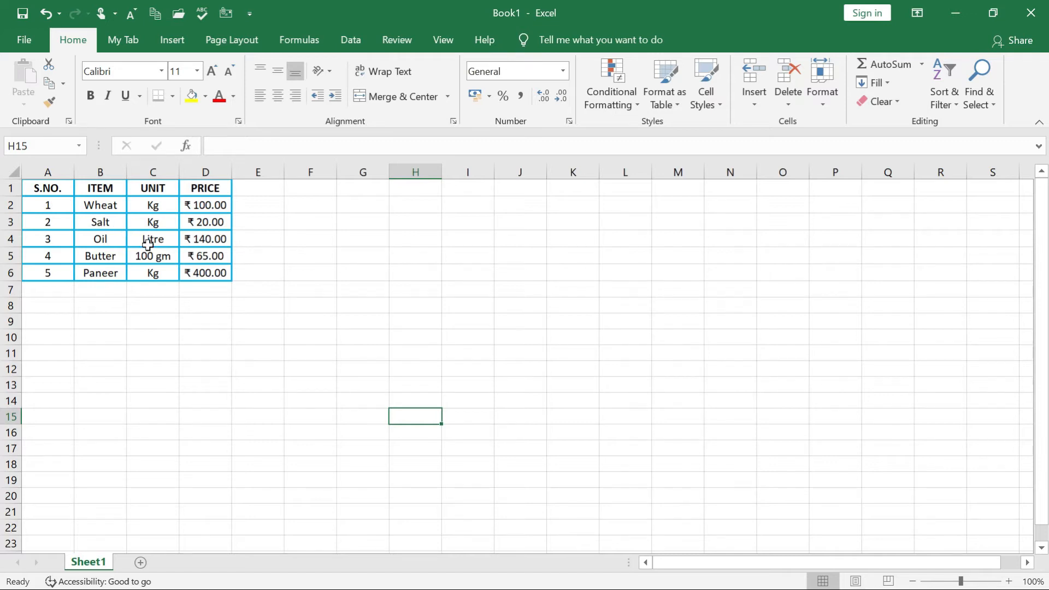
{"action": "left_click", "coordinate": [173, 101]}
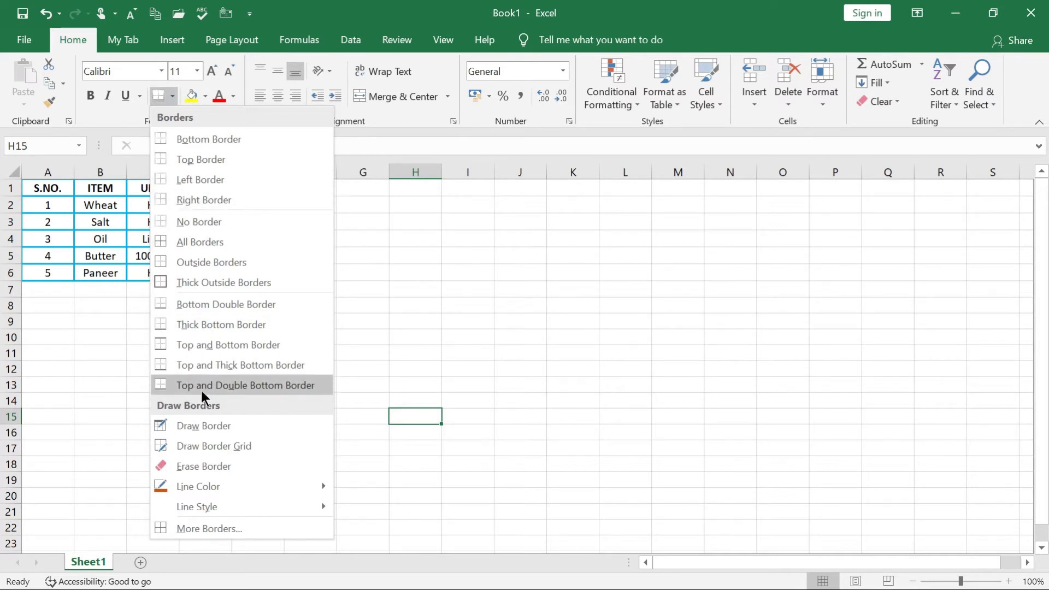
{"action": "left_click", "coordinate": [370, 355]}
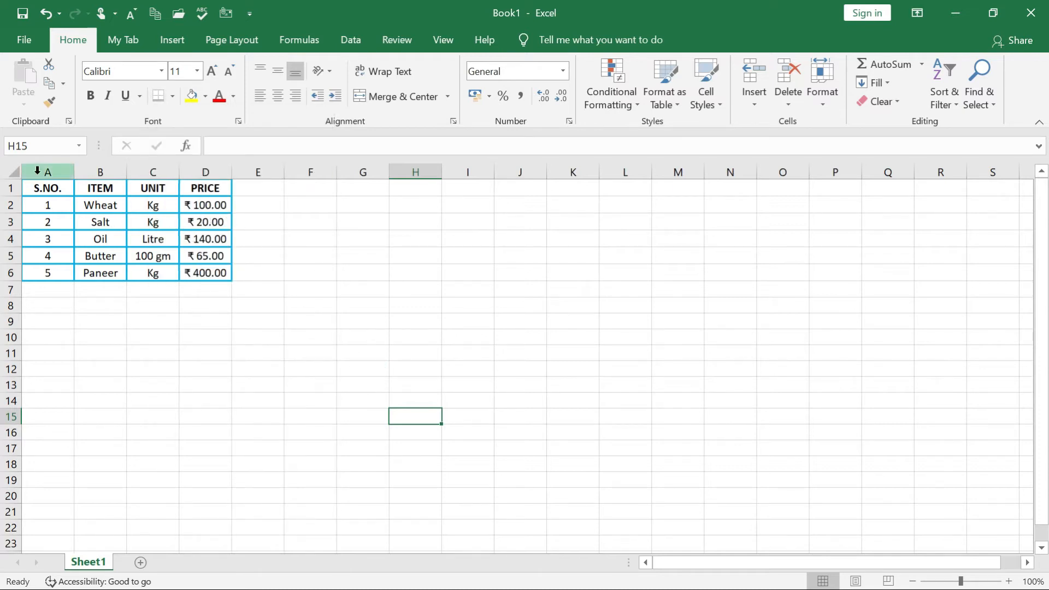
Remove all borders from A1:D6 with the None preset in the cell format settings
{"action": "left_click_drag", "start_coordinate": [47, 188], "coordinate": [190, 278]}
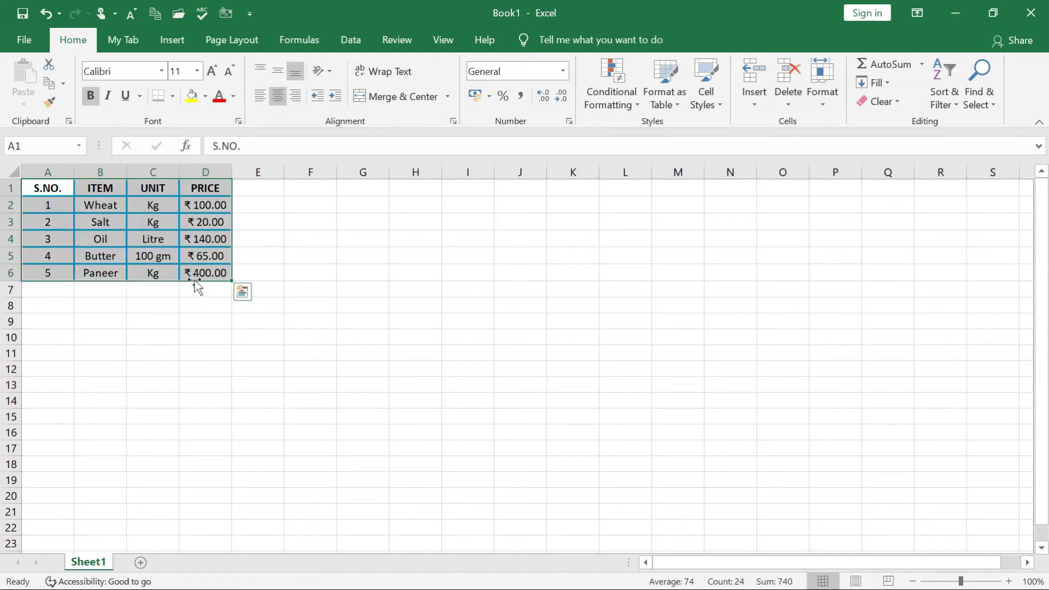
{"action": "right_click", "coordinate": [184, 261]}
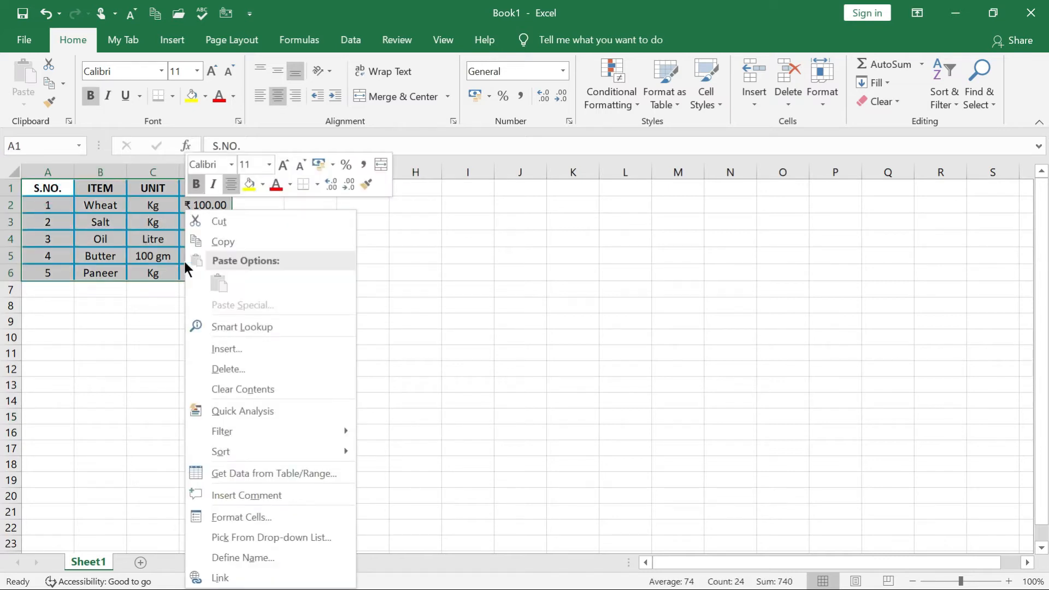
{"action": "left_click", "coordinate": [257, 517]}
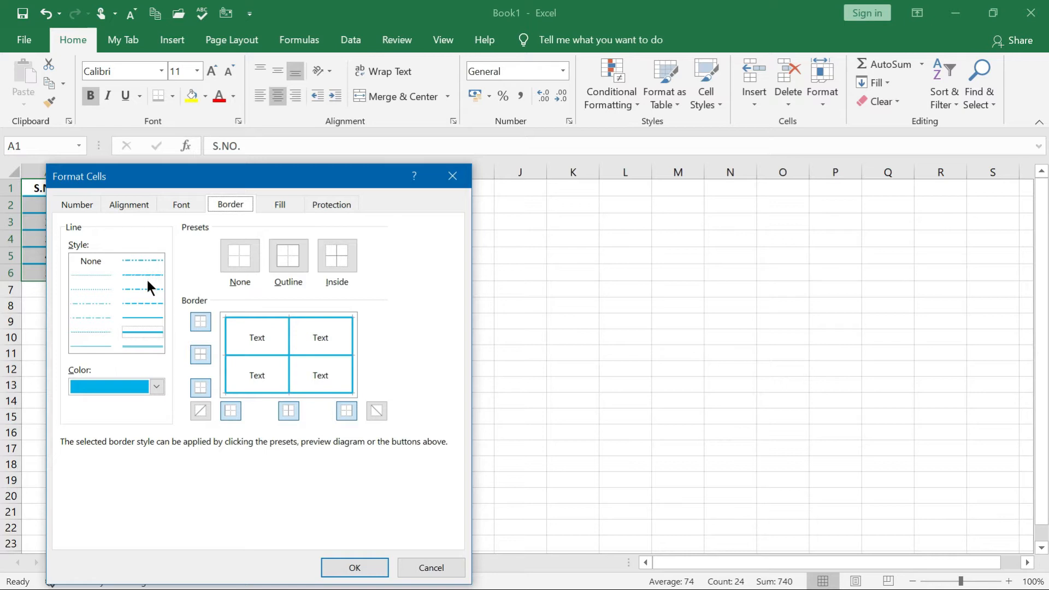
{"action": "left_click", "coordinate": [234, 255]}
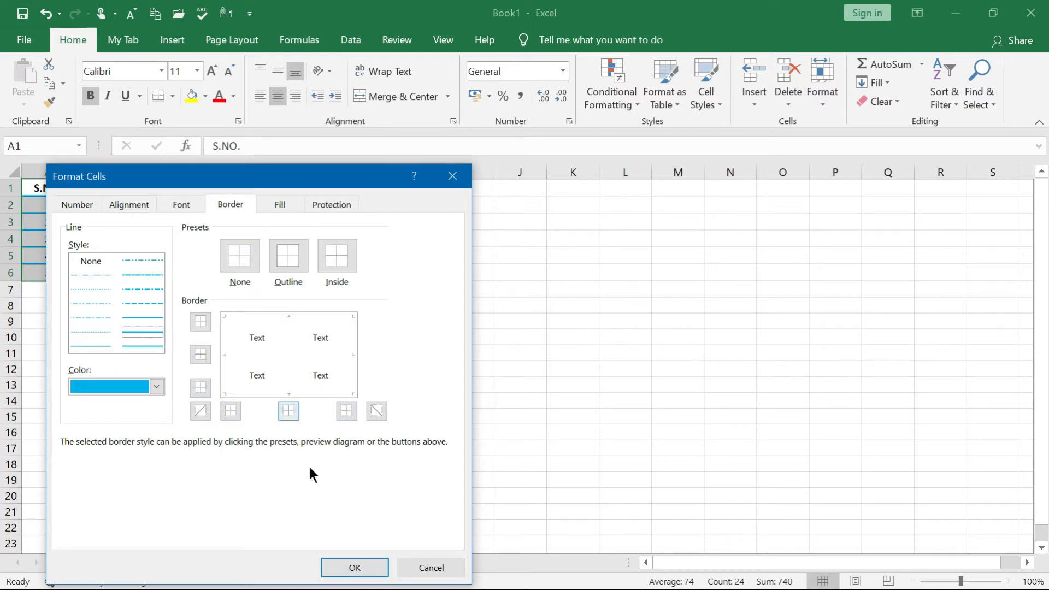
{"action": "left_click", "coordinate": [354, 567]}
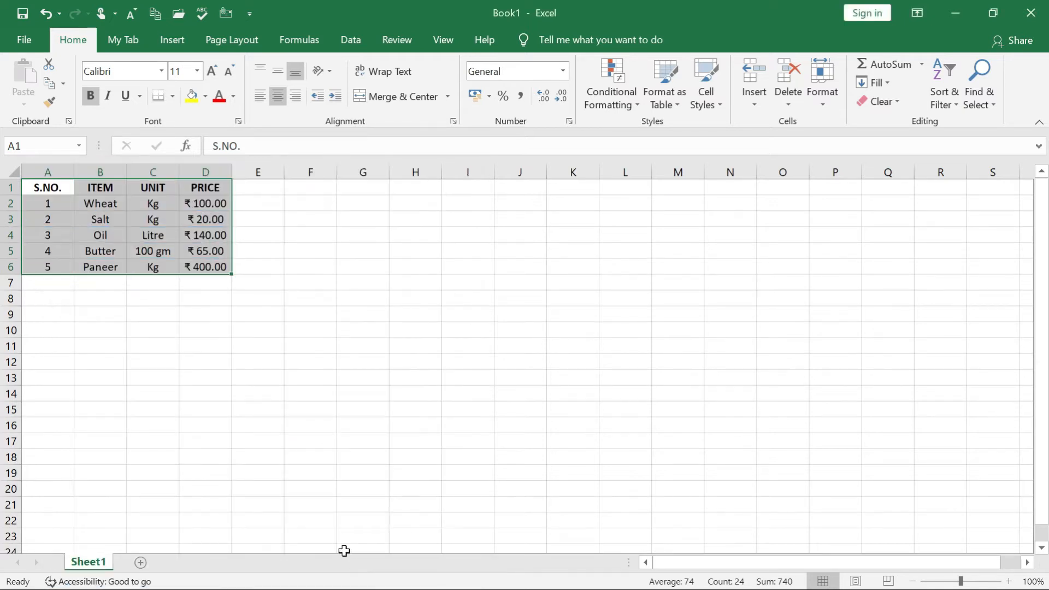
{"action": "left_click", "coordinate": [337, 356]}
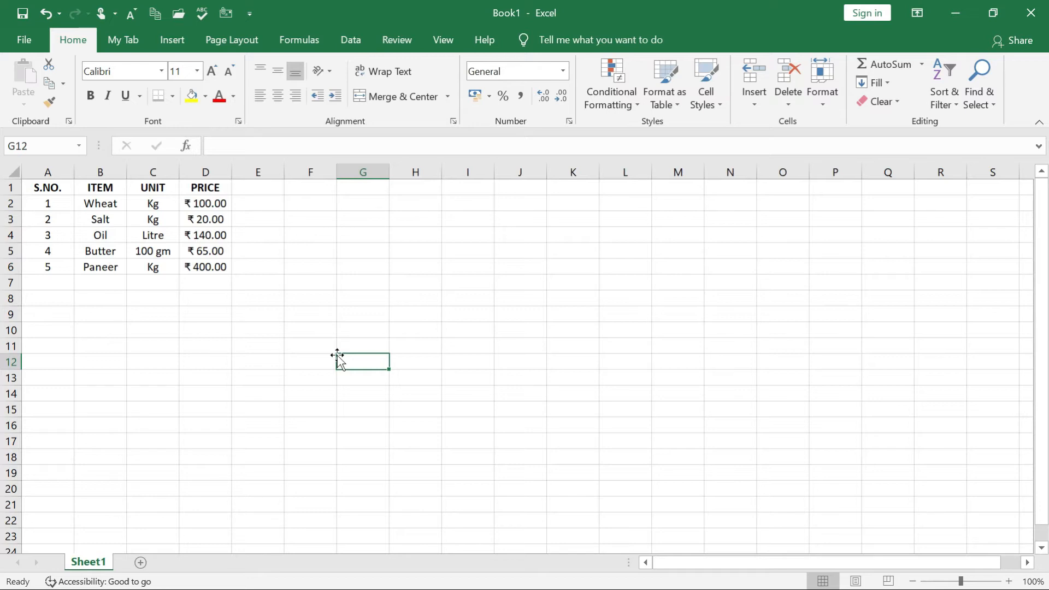
Fill the header cells A1:D1 with a light gold theme color
{"action": "left_click", "coordinate": [60, 188]}
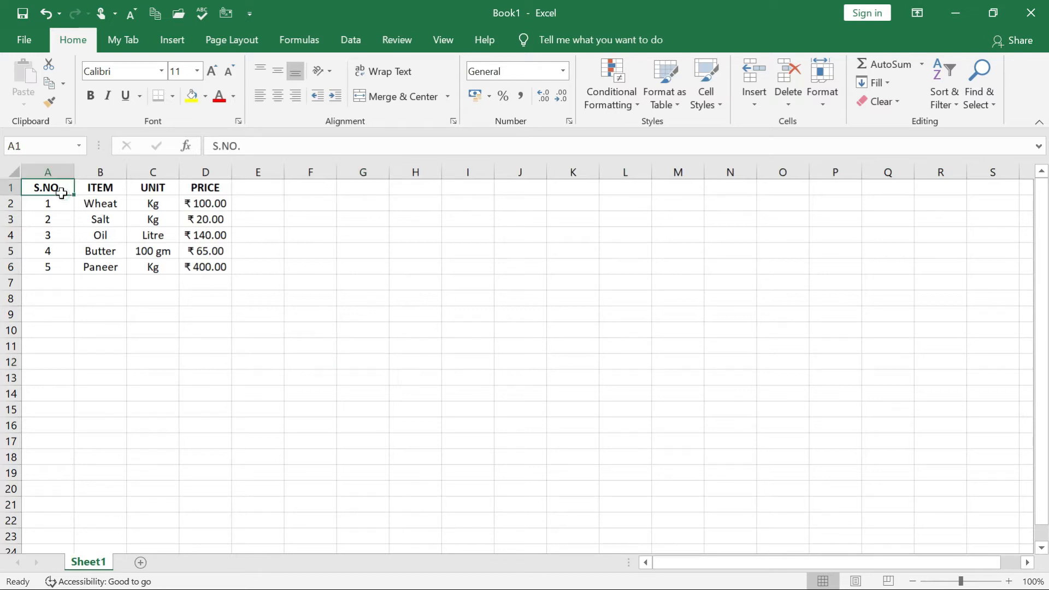
{"action": "left_click_drag", "start_coordinate": [65, 189], "coordinate": [216, 188]}
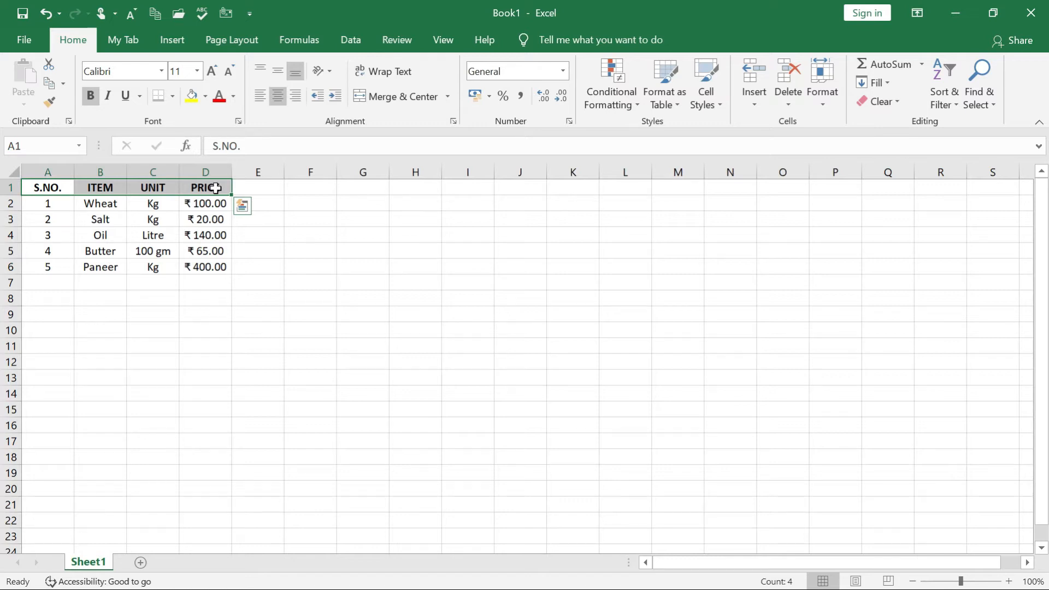
{"action": "left_click", "coordinate": [205, 97]}
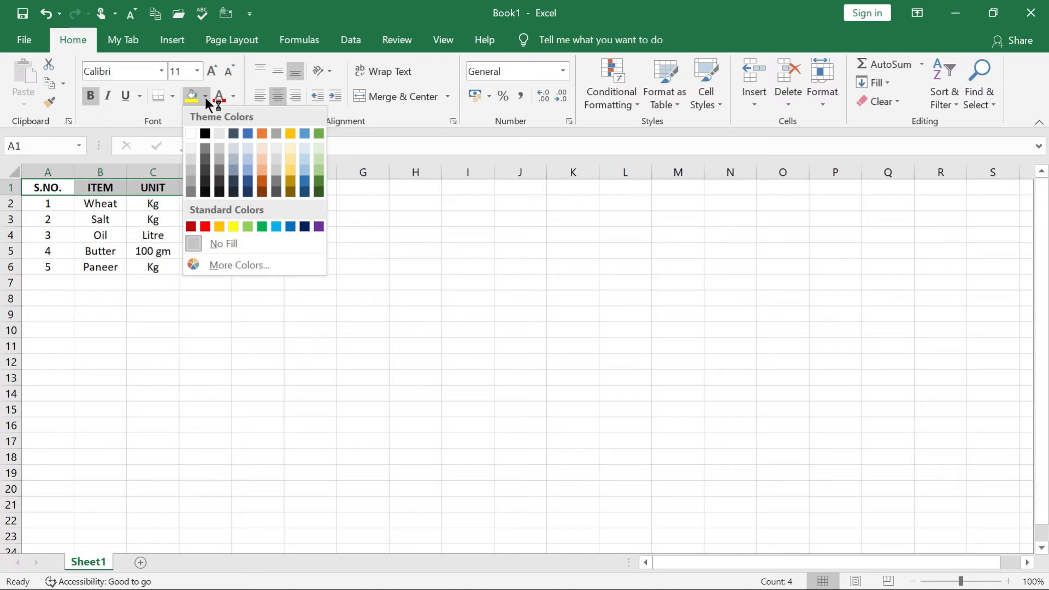
{"action": "left_click", "coordinate": [290, 173]}
{"action": "left_click", "coordinate": [290, 171]}
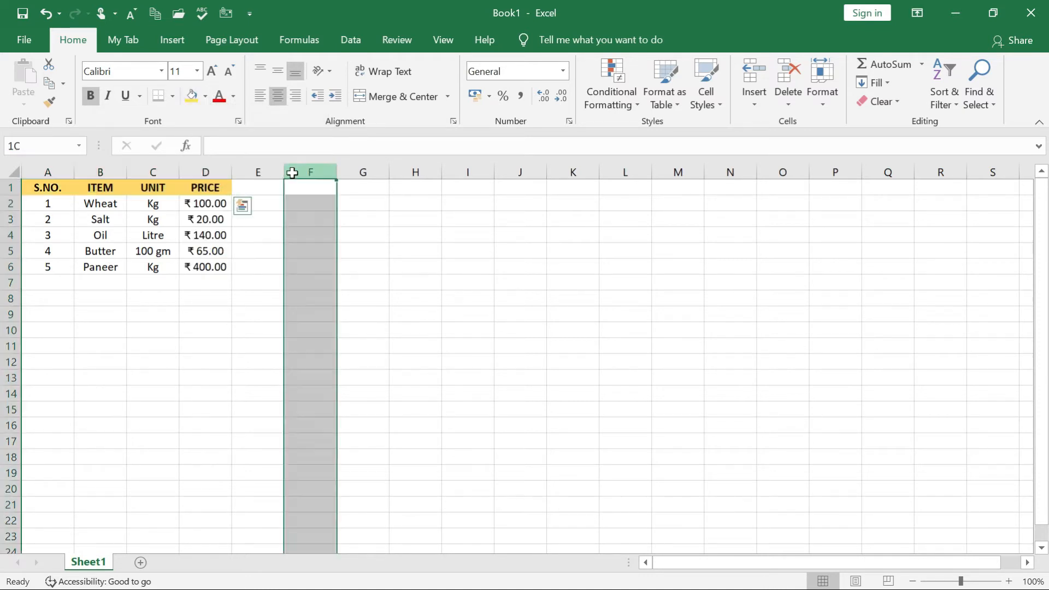
{"action": "left_click", "coordinate": [240, 361]}
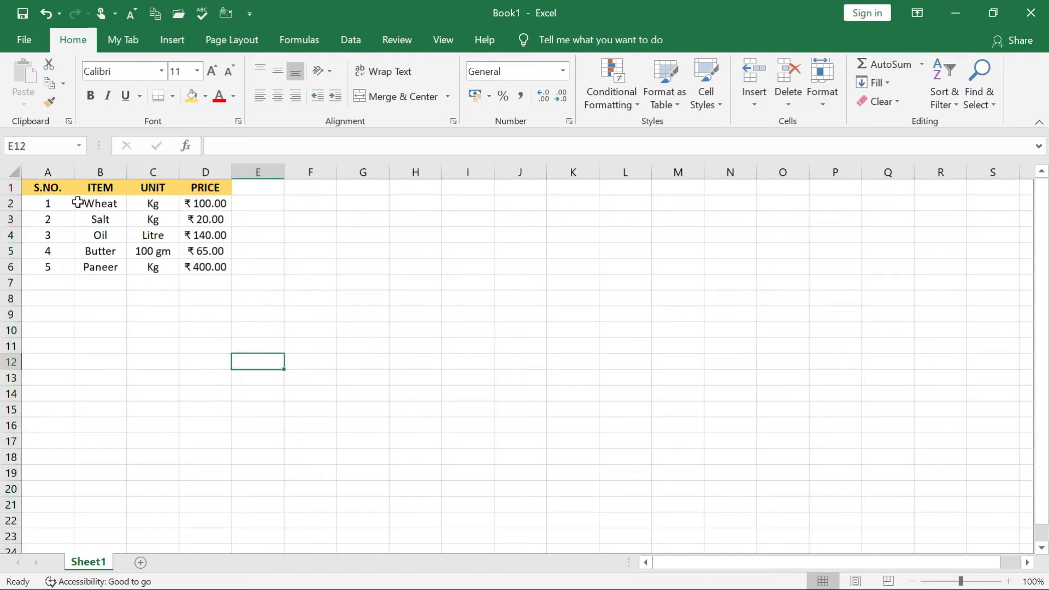
Remove the fill color from the header cells A1:D1
{"action": "left_click_drag", "start_coordinate": [56, 189], "coordinate": [199, 188]}
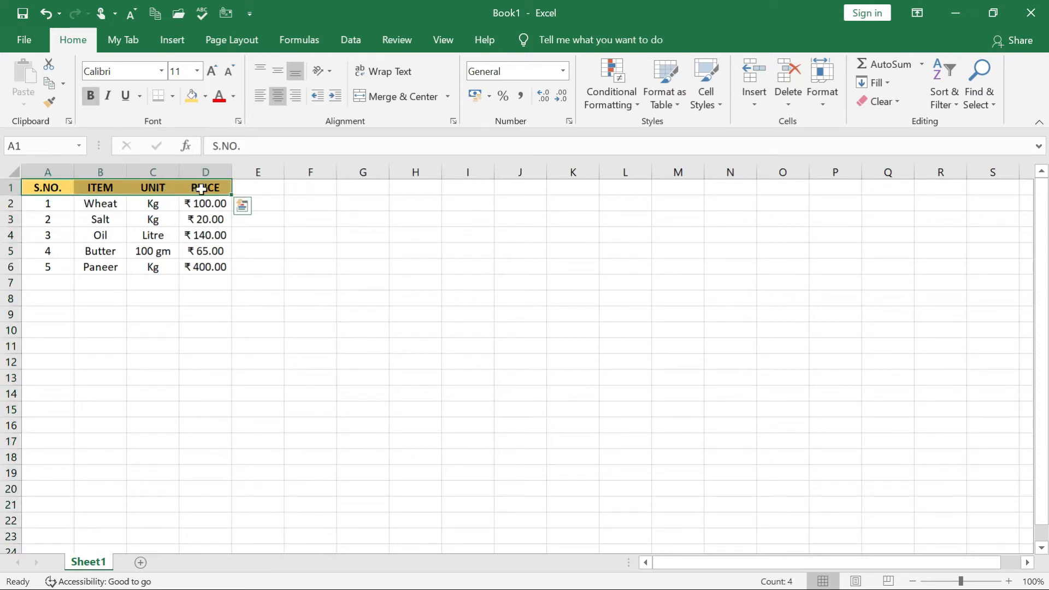
{"action": "left_click", "coordinate": [205, 96]}
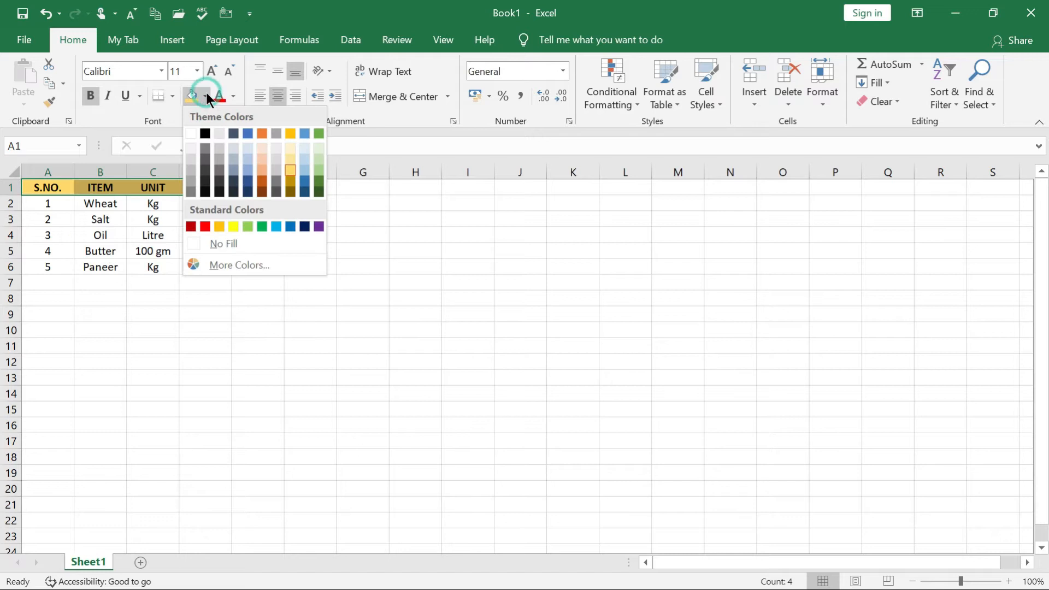
{"action": "left_click", "coordinate": [231, 244]}
{"action": "left_click", "coordinate": [366, 272]}
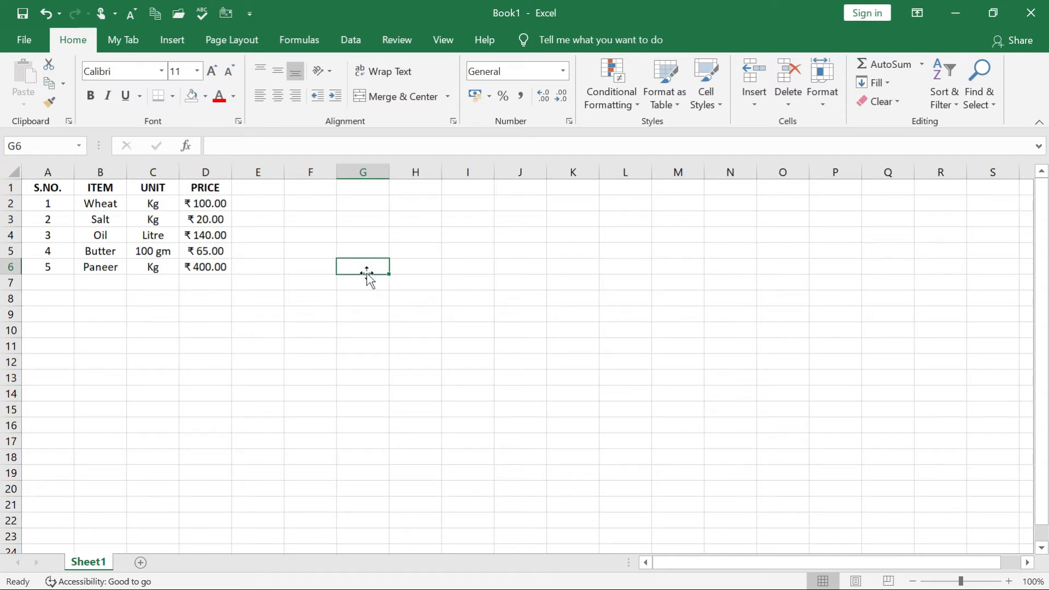
Fill the header cells A1:D1 with a light green theme color
{"action": "left_click_drag", "start_coordinate": [55, 187], "coordinate": [194, 187]}
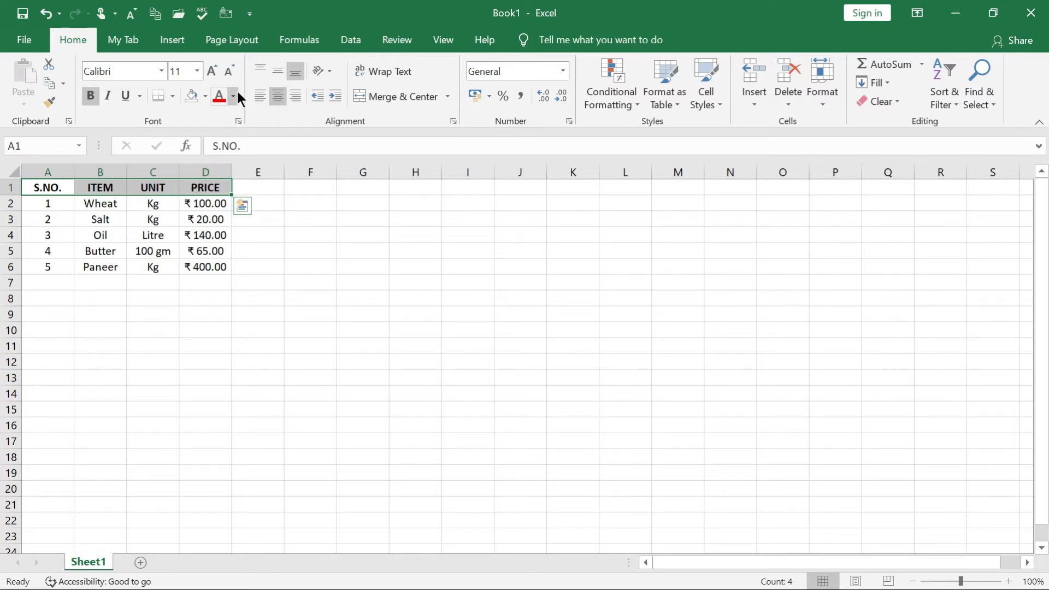
{"action": "left_click", "coordinate": [201, 95]}
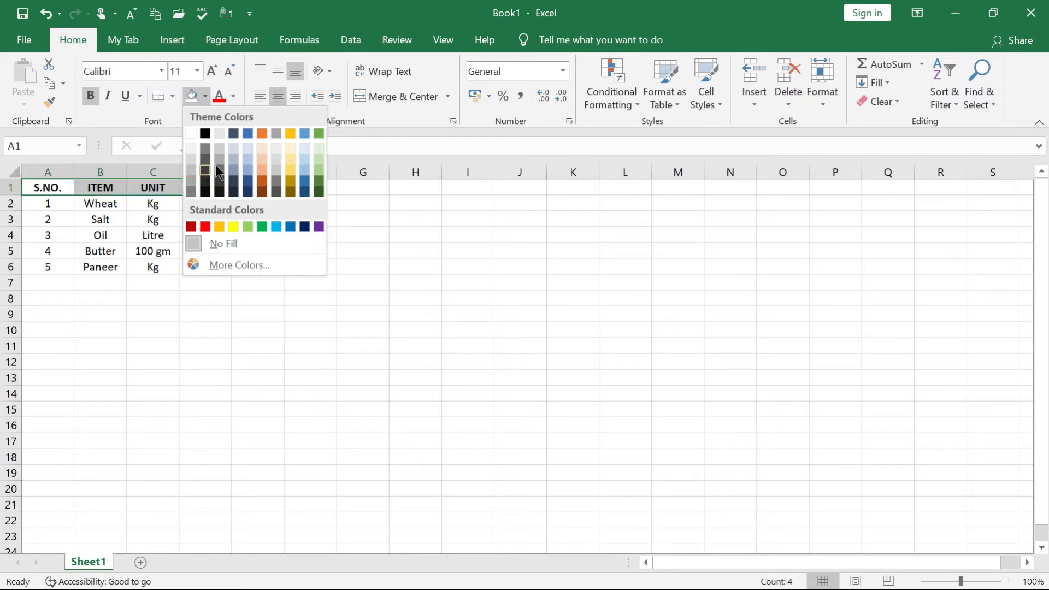
{"action": "left_click", "coordinate": [319, 167]}
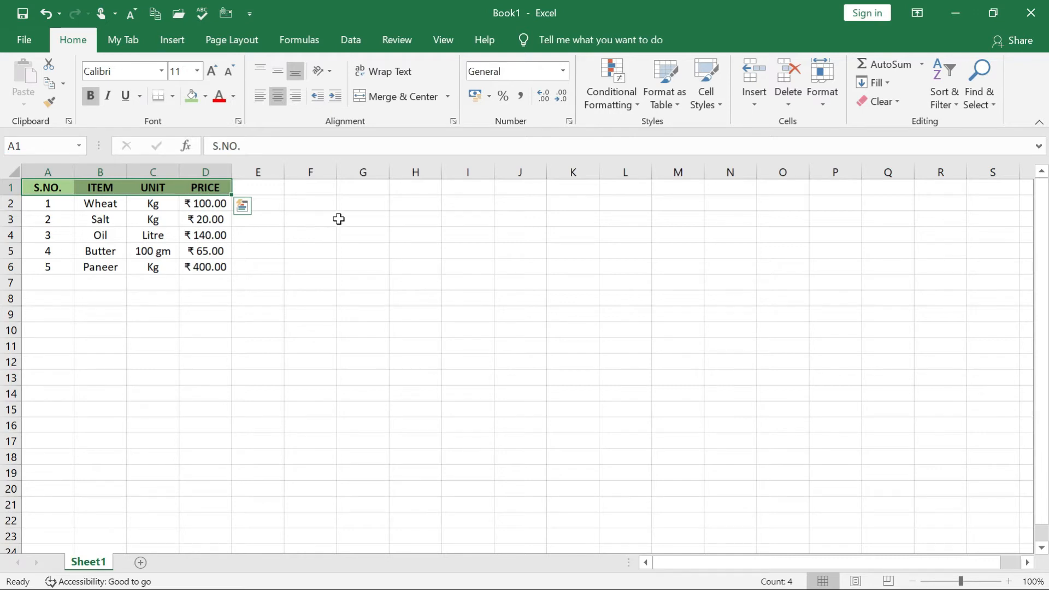
{"action": "left_click_drag", "start_coordinate": [53, 206], "coordinate": [198, 264]}
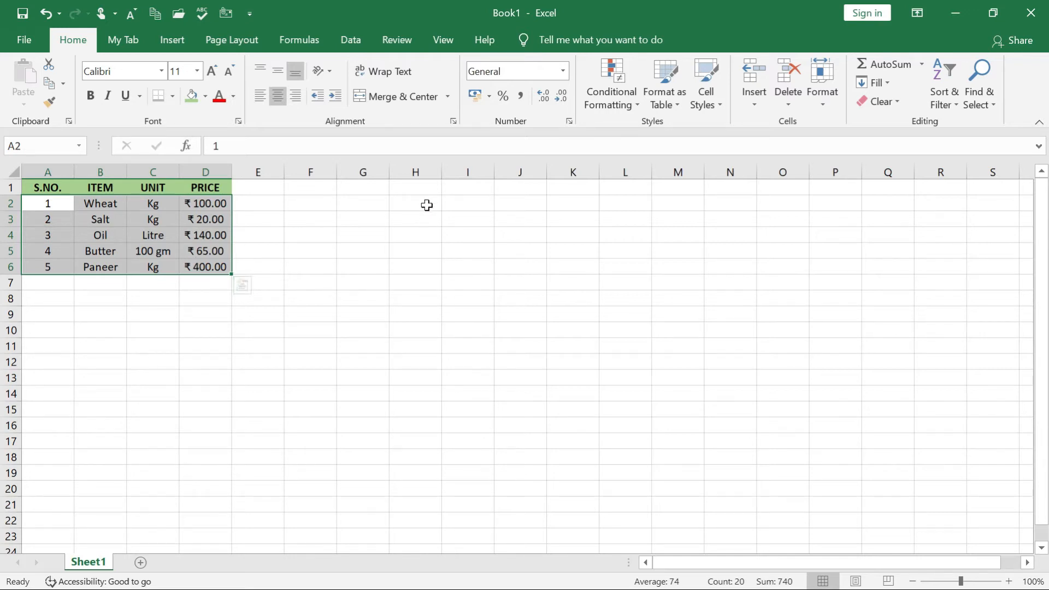
{"action": "left_click", "coordinate": [237, 122]}
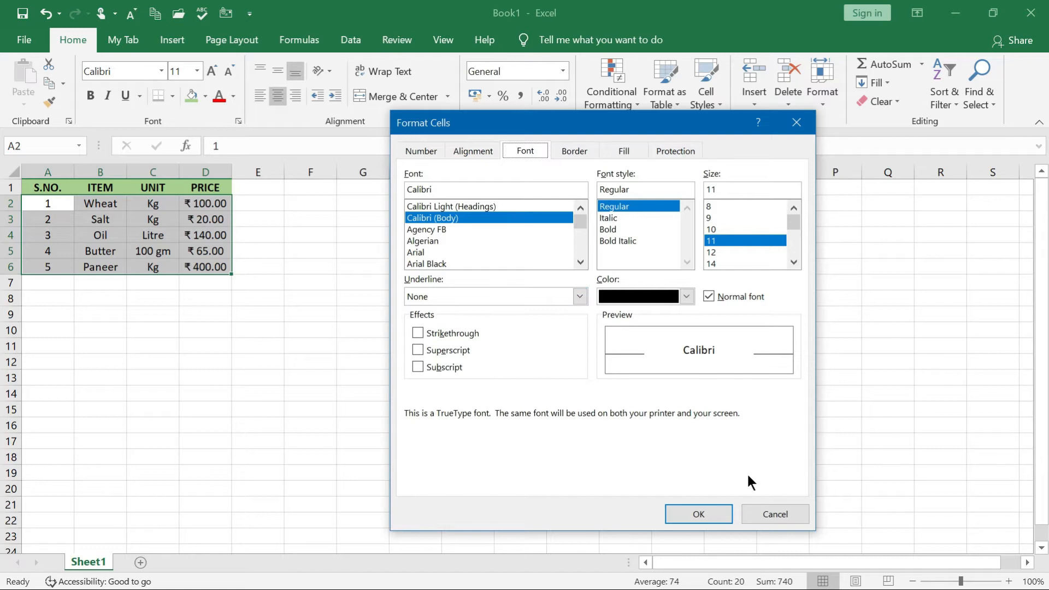
{"action": "left_click", "coordinate": [766, 517]}
{"action": "left_click", "coordinate": [84, 327]}
{"action": "left_click_drag", "start_coordinate": [54, 206], "coordinate": [207, 266]}
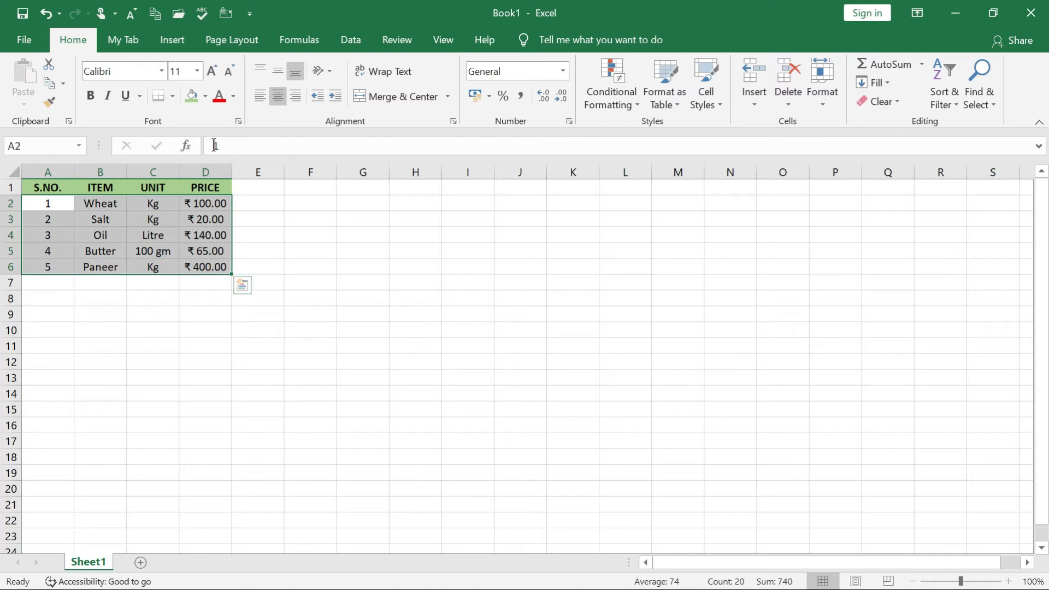
{"action": "left_click", "coordinate": [237, 121]}
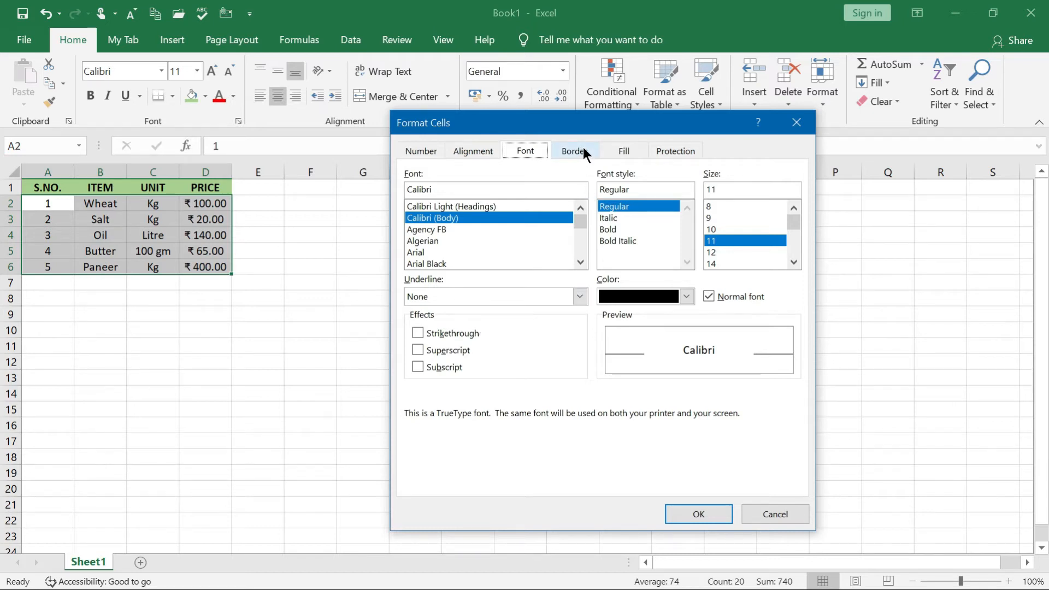
{"action": "left_click", "coordinate": [616, 150]}
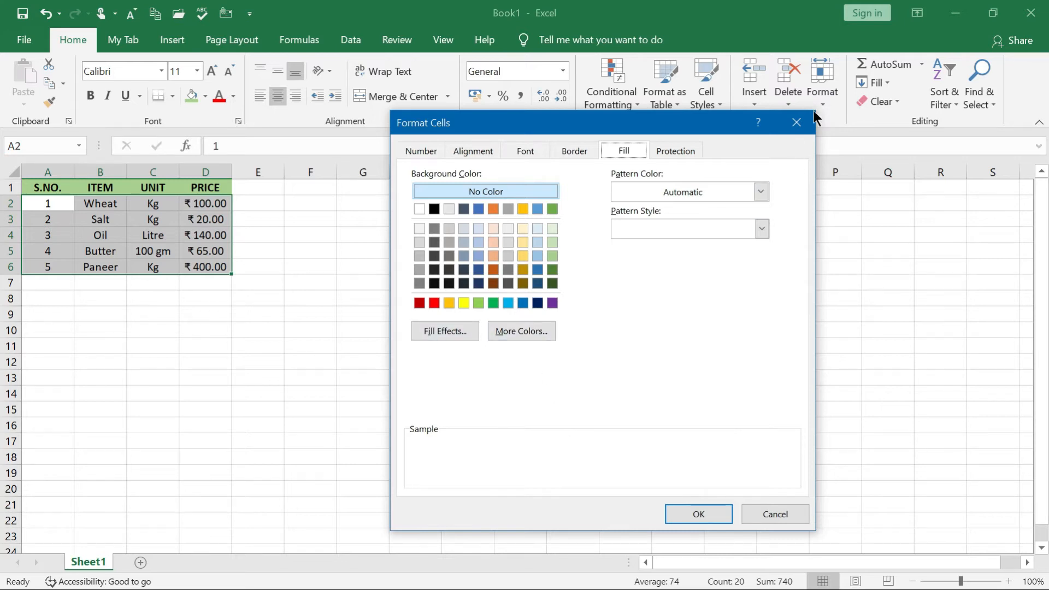
{"action": "left_click", "coordinate": [799, 122]}
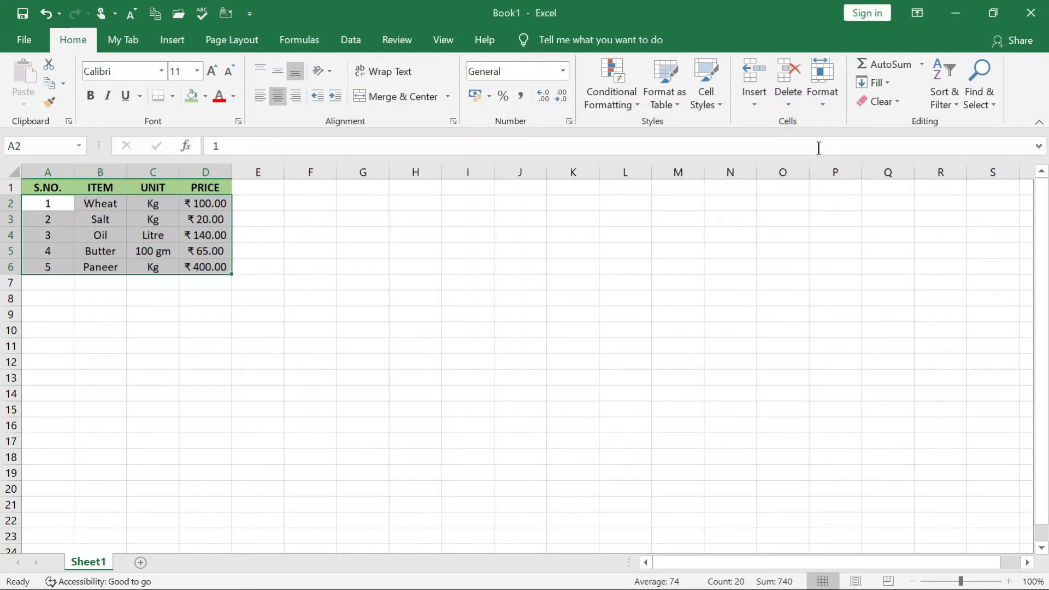
In the fill settings for A2:D6, choose a light dotted gray pattern style with a light orange pattern color
{"action": "key", "text": "ctrl+1"}
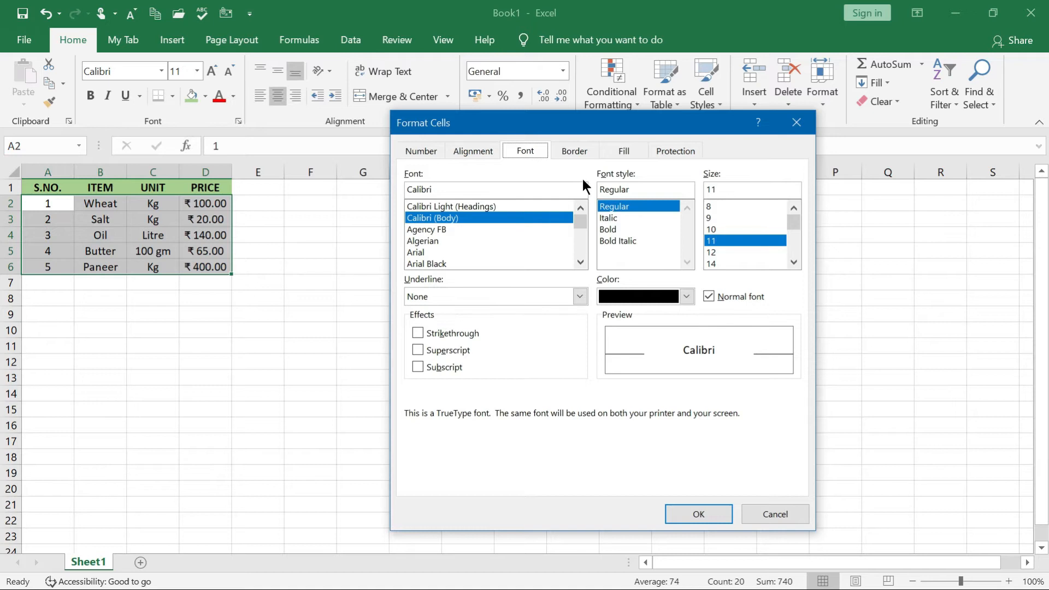
{"action": "left_click", "coordinate": [612, 152]}
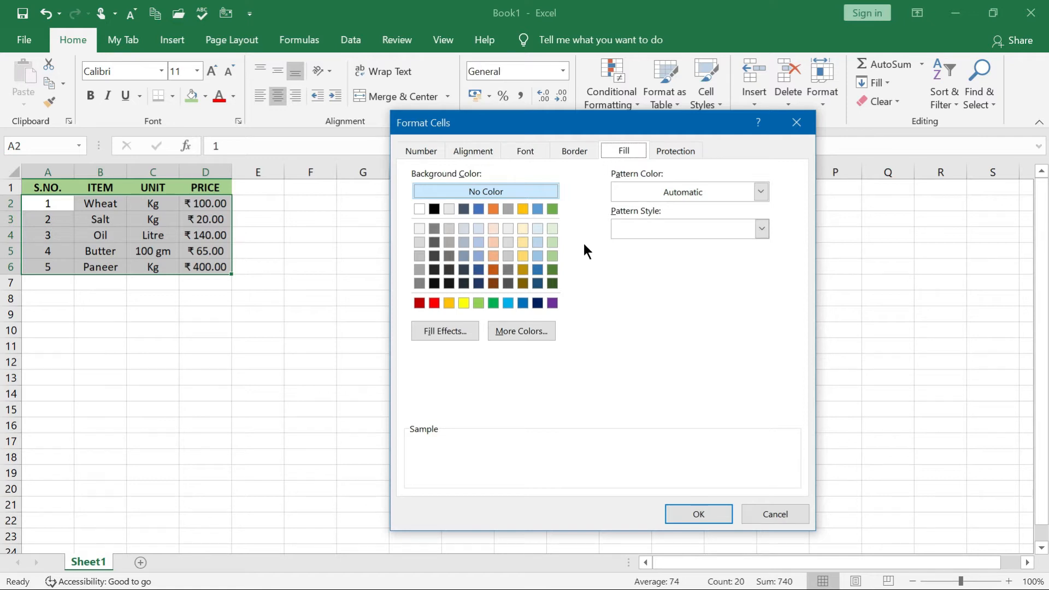
{"action": "left_click", "coordinate": [760, 230]}
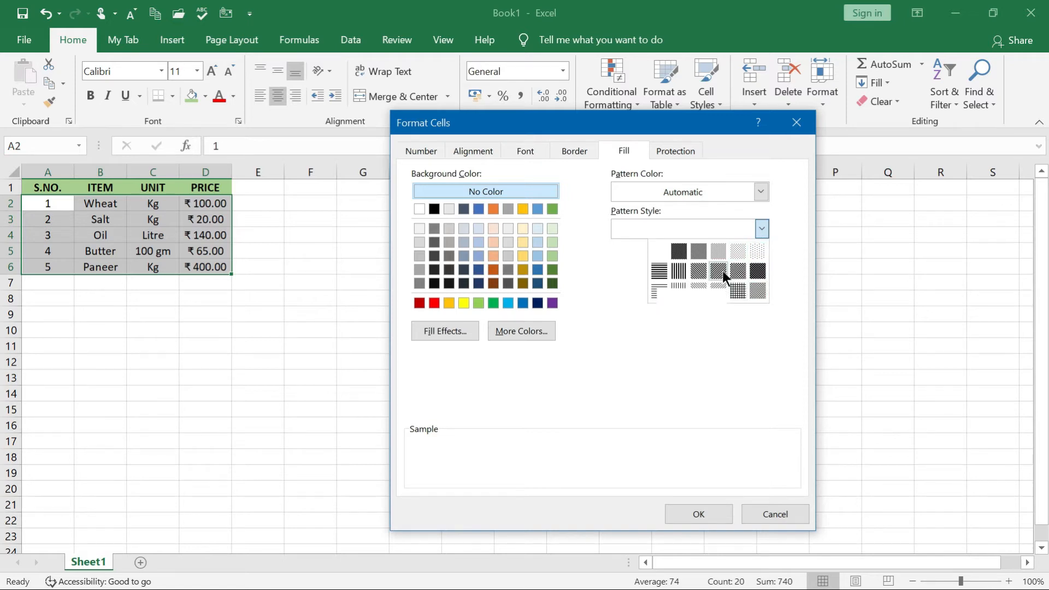
{"action": "left_click", "coordinate": [716, 251]}
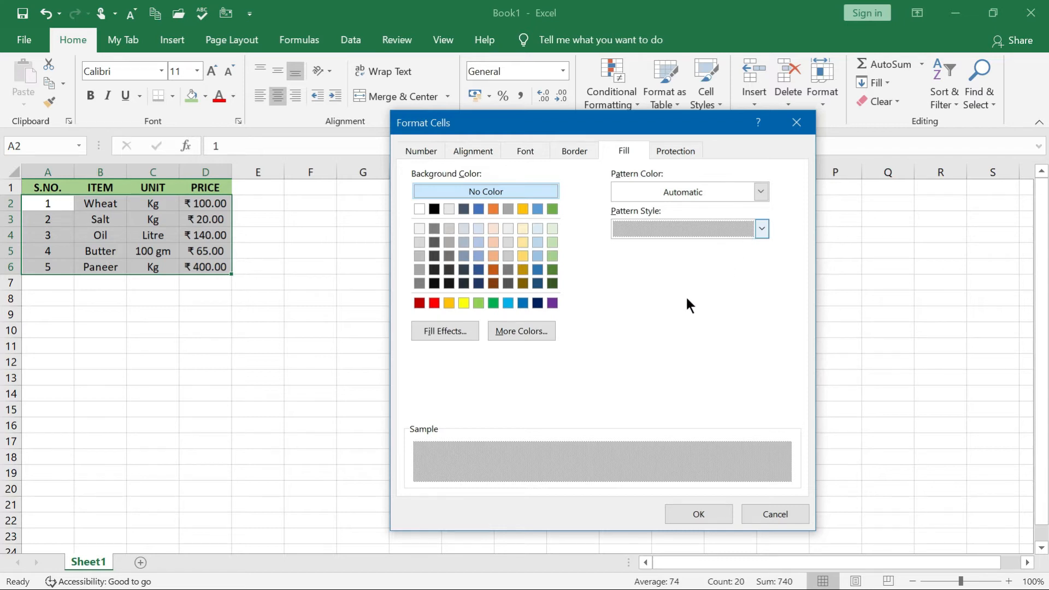
{"action": "left_click", "coordinate": [760, 192]}
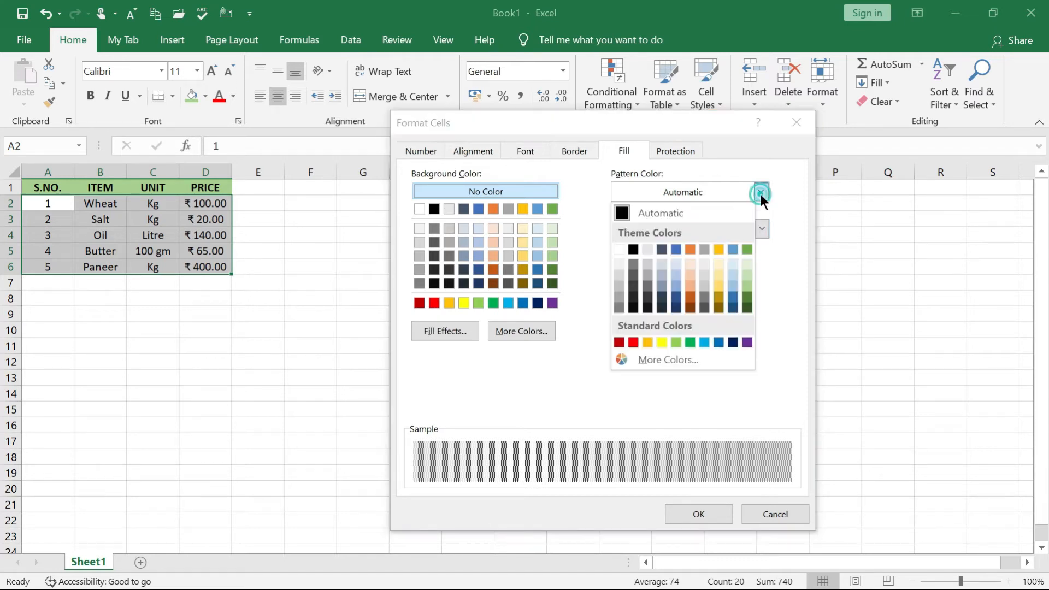
{"action": "left_click", "coordinate": [689, 275]}
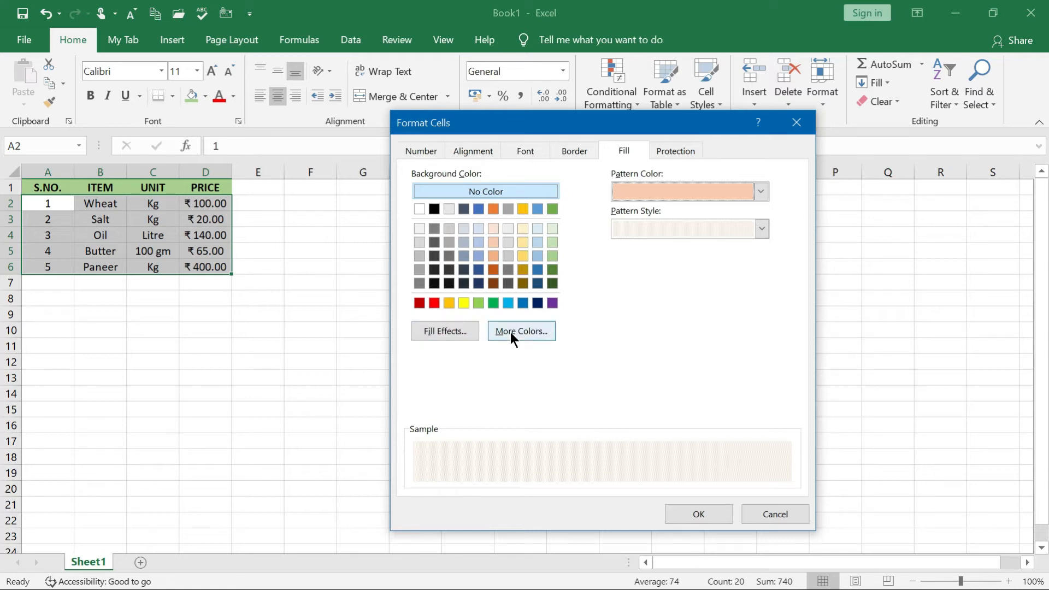
Apply a two-color white-to-blue gradient fill with Diagonal down shading to A2:D6
{"action": "left_click", "coordinate": [463, 333]}
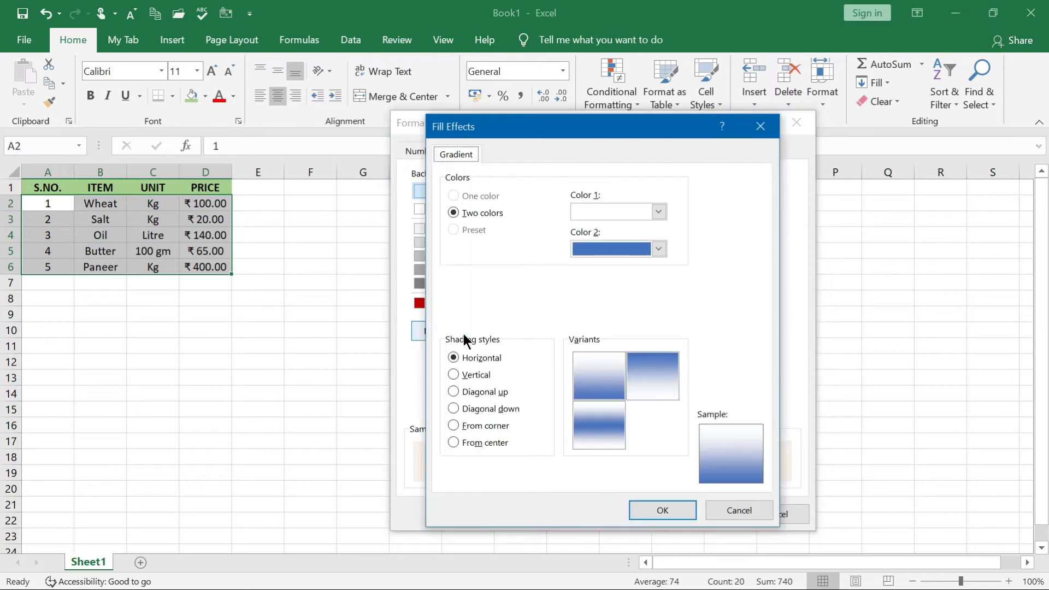
{"action": "left_click", "coordinate": [473, 408]}
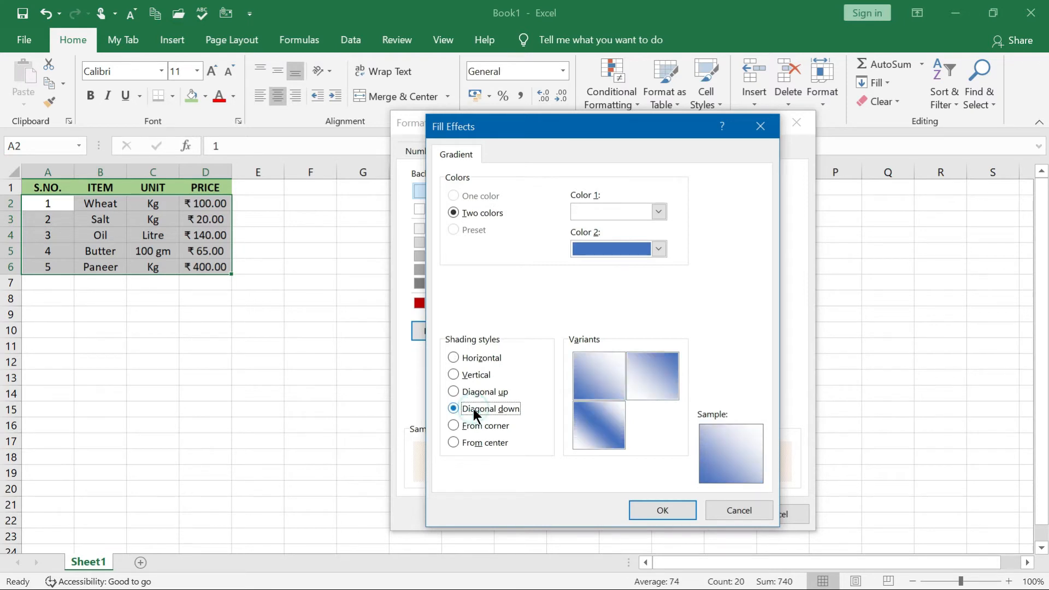
{"action": "left_click", "coordinate": [653, 503]}
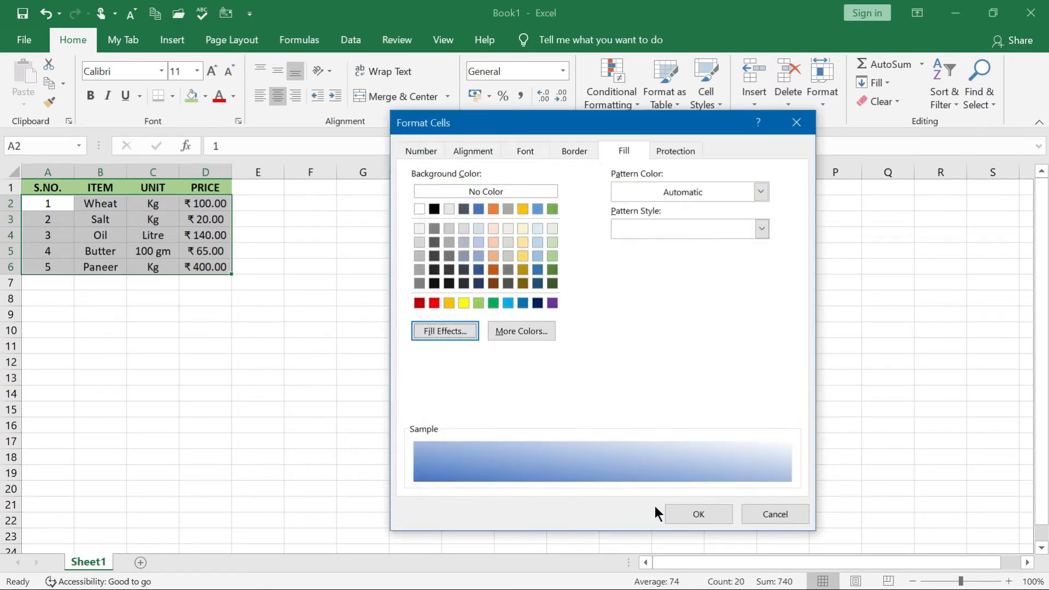
{"action": "left_click", "coordinate": [699, 513]}
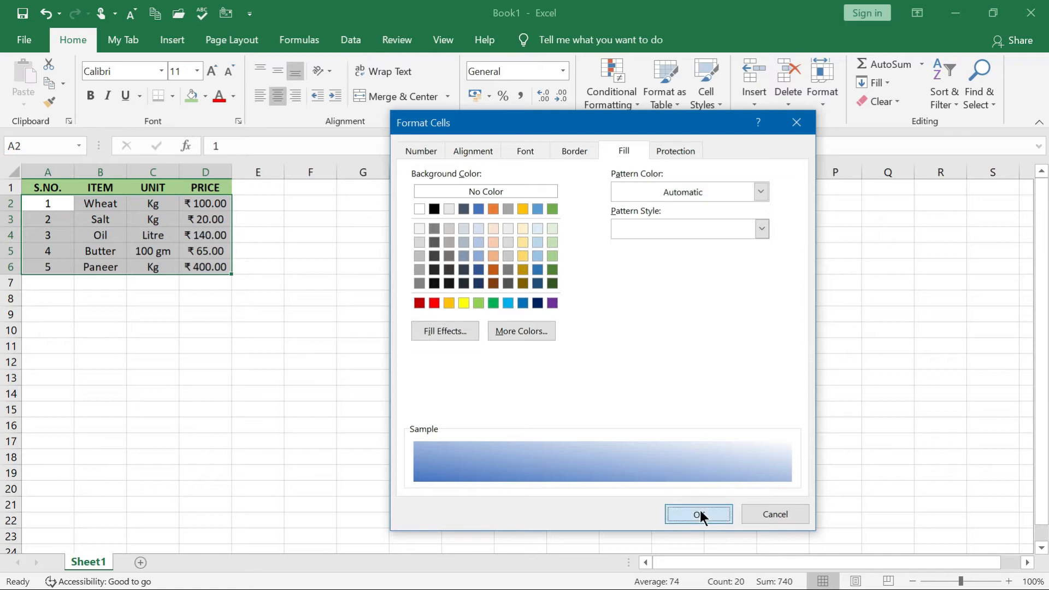
{"action": "left_click", "coordinate": [361, 408]}
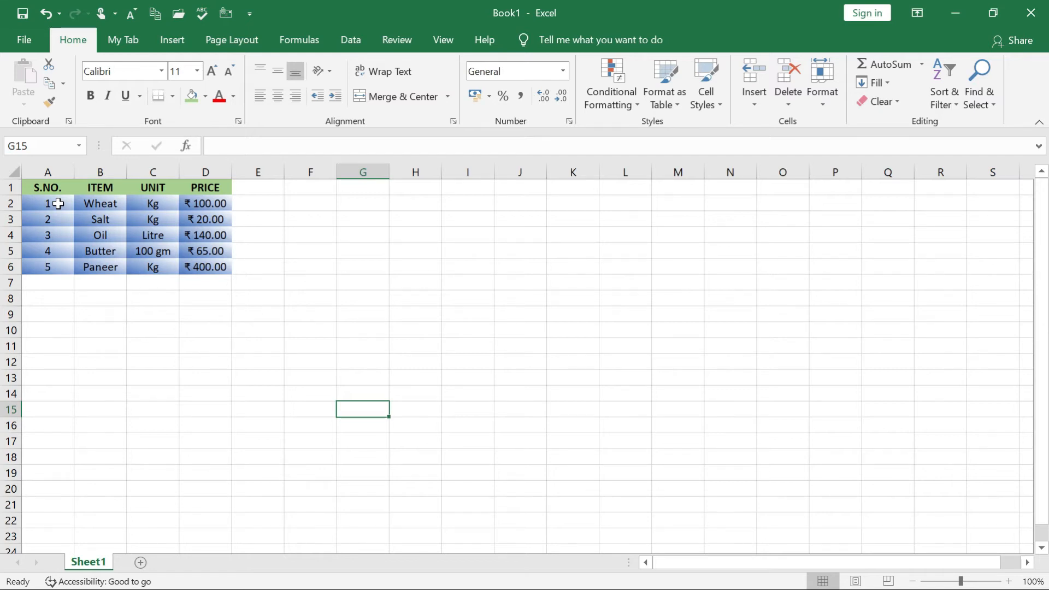
In the fill settings for A2:D6, choose a light blue pattern color and a light dotted pattern style
{"action": "left_click_drag", "start_coordinate": [48, 203], "coordinate": [224, 266]}
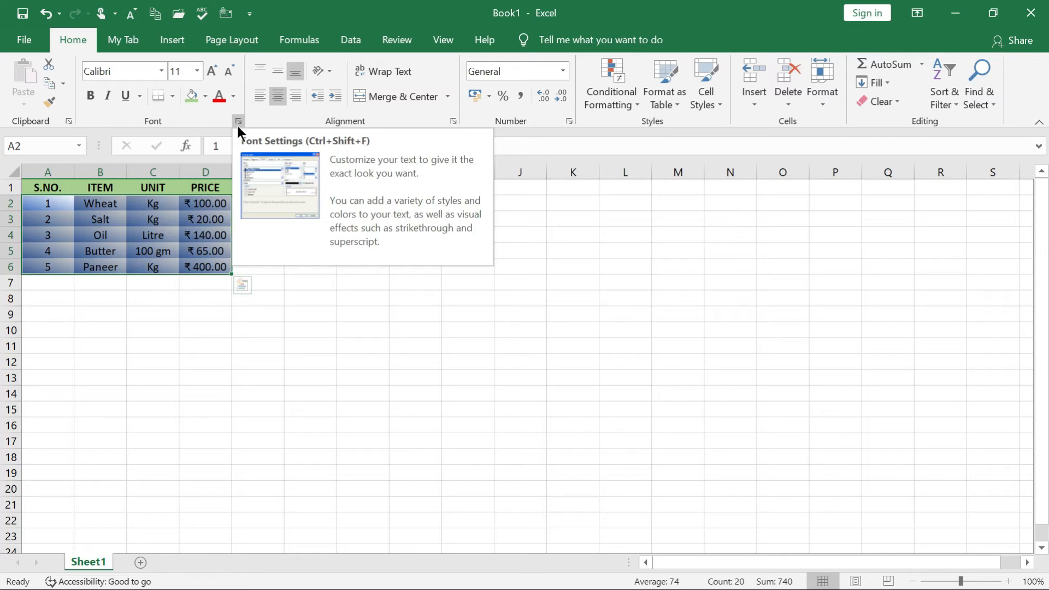
{"action": "left_click", "coordinate": [237, 126]}
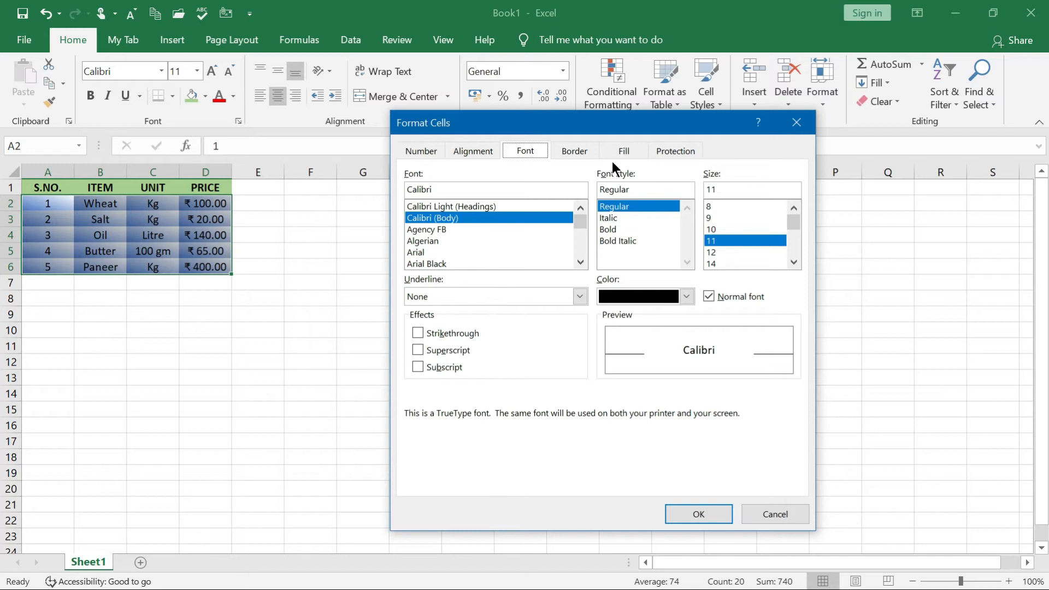
{"action": "left_click", "coordinate": [626, 150]}
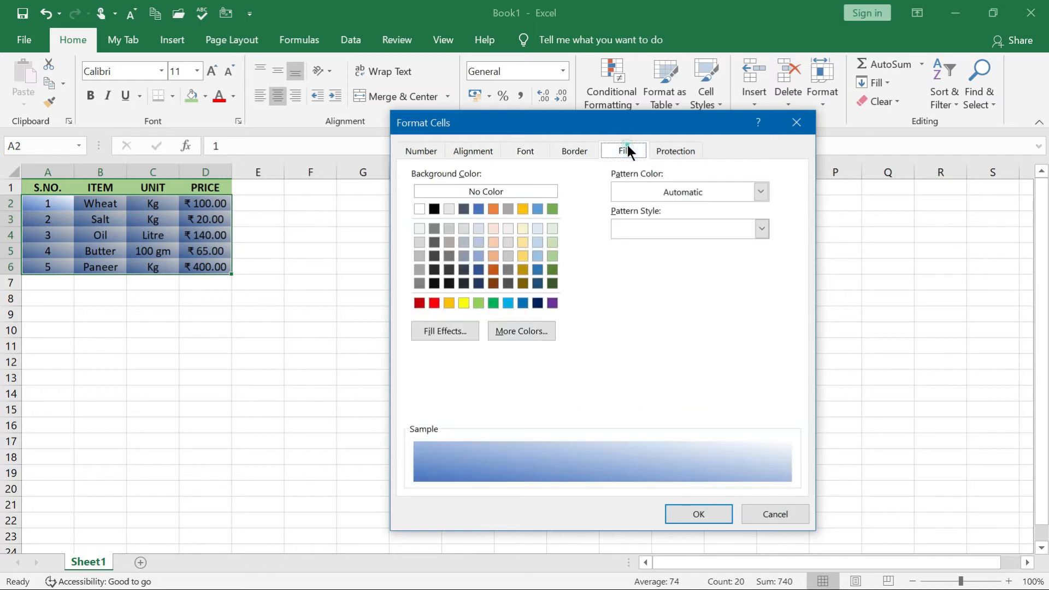
{"action": "left_click", "coordinate": [759, 195]}
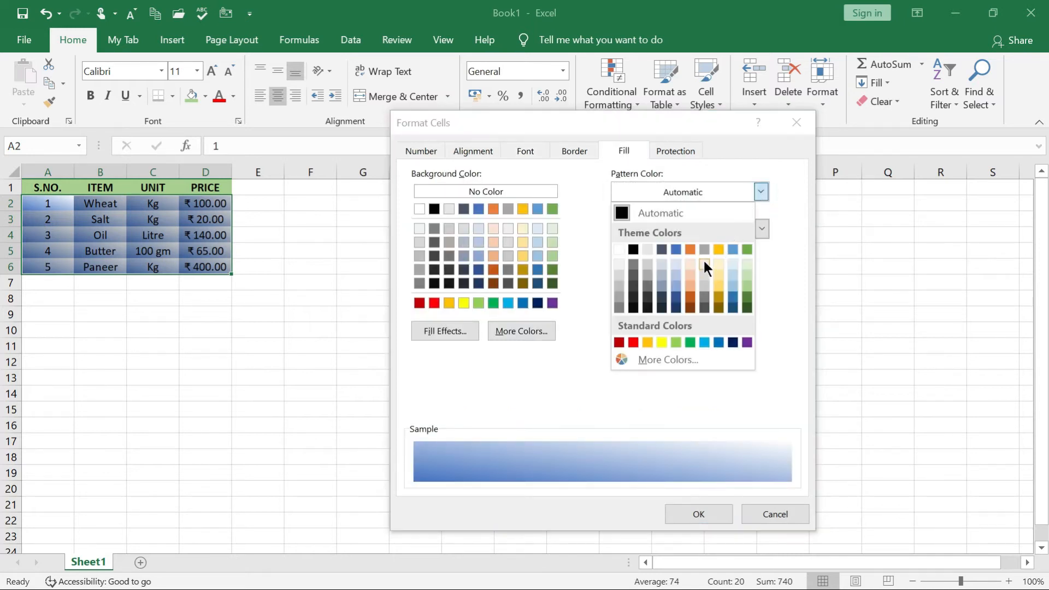
{"action": "left_click", "coordinate": [729, 276]}
{"action": "left_click", "coordinate": [762, 228]}
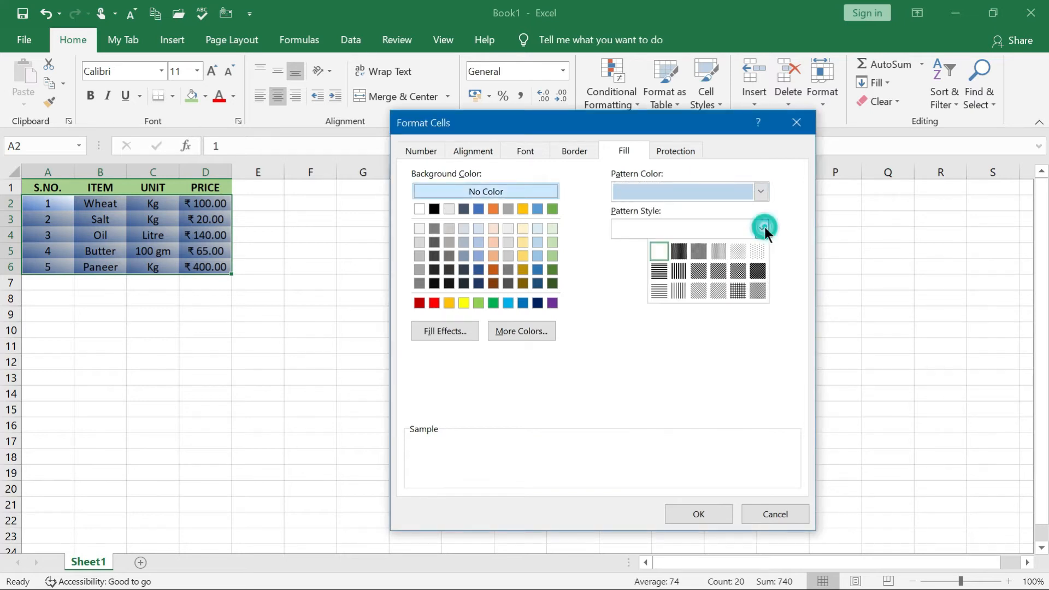
{"action": "left_click", "coordinate": [722, 250]}
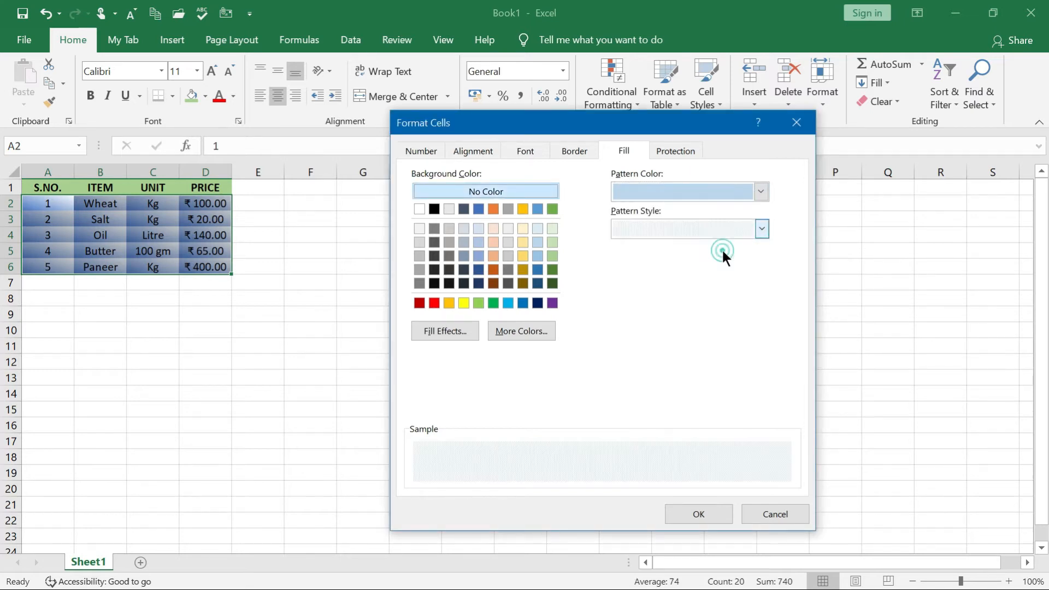
Apply a two-color gradient fill to A2:D6 with light blue as Color 1, light orange as Color 2 and Diagonal up shading
{"action": "left_click", "coordinate": [464, 331]}
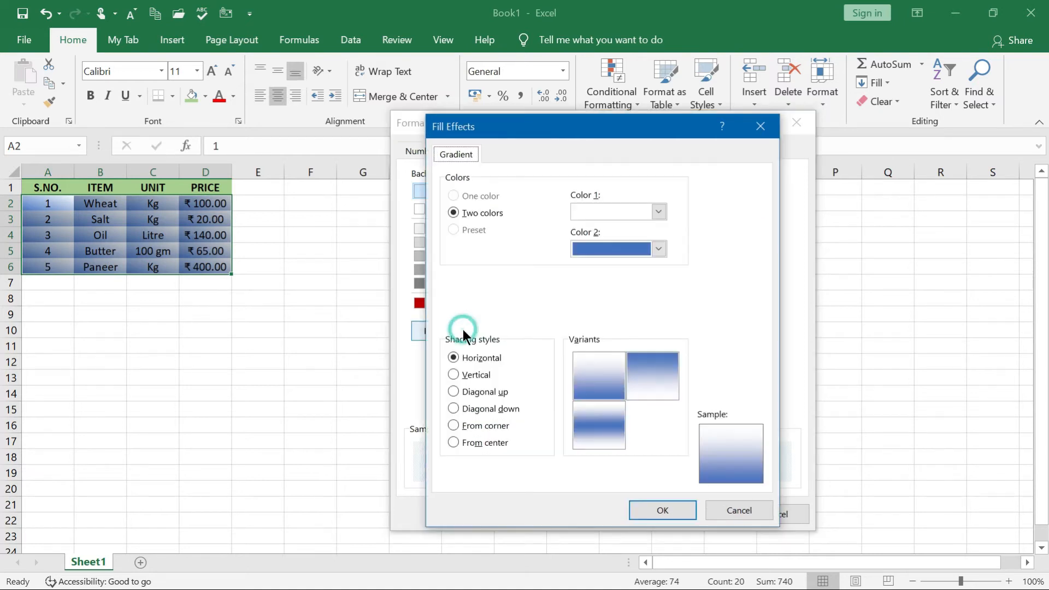
{"action": "left_click", "coordinate": [480, 374]}
{"action": "left_click", "coordinate": [657, 211]}
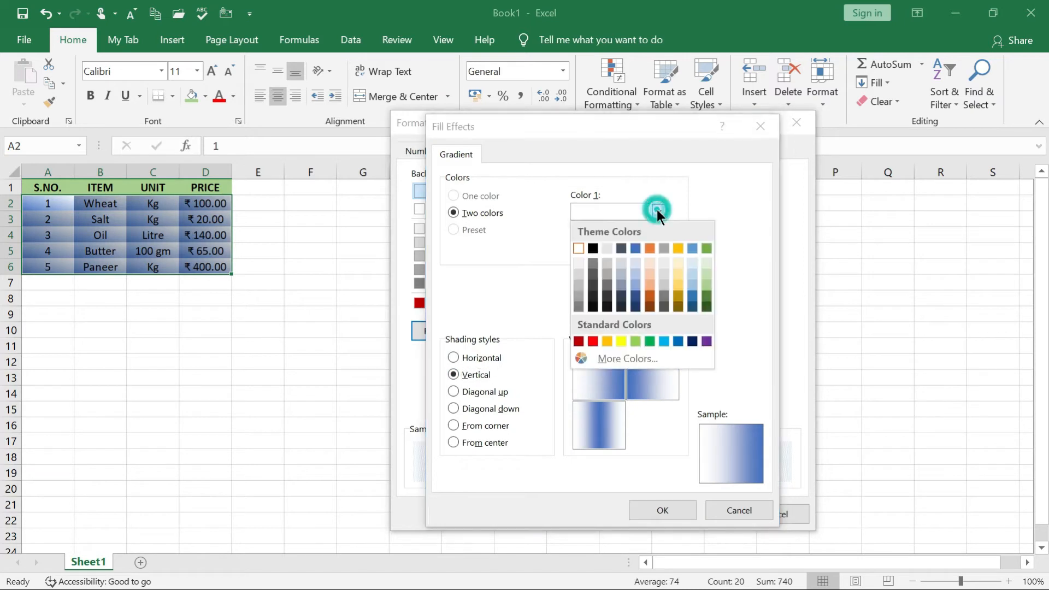
{"action": "left_click", "coordinate": [689, 273]}
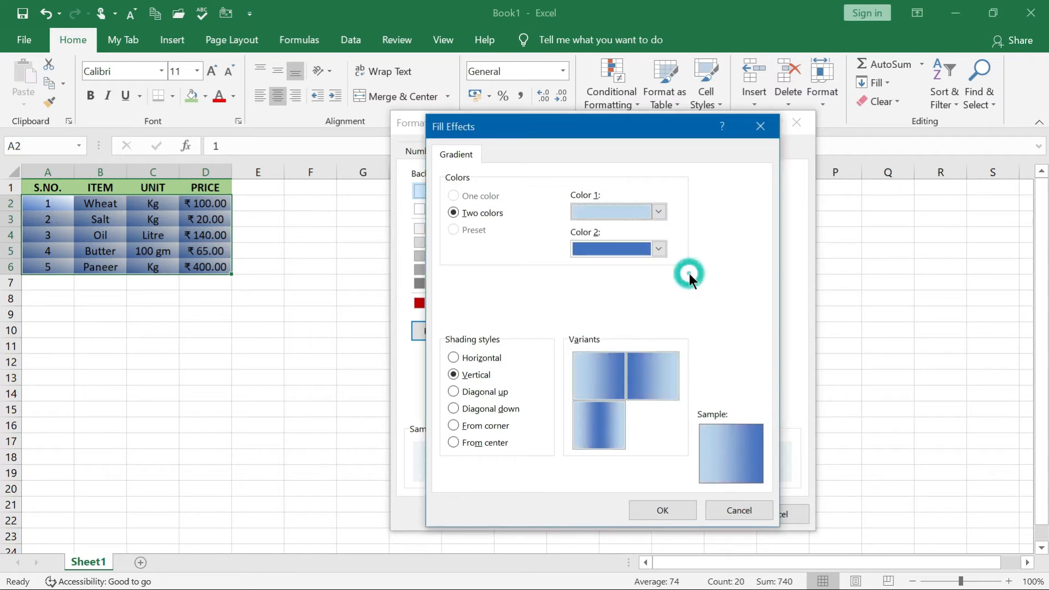
{"action": "left_click", "coordinate": [488, 395]}
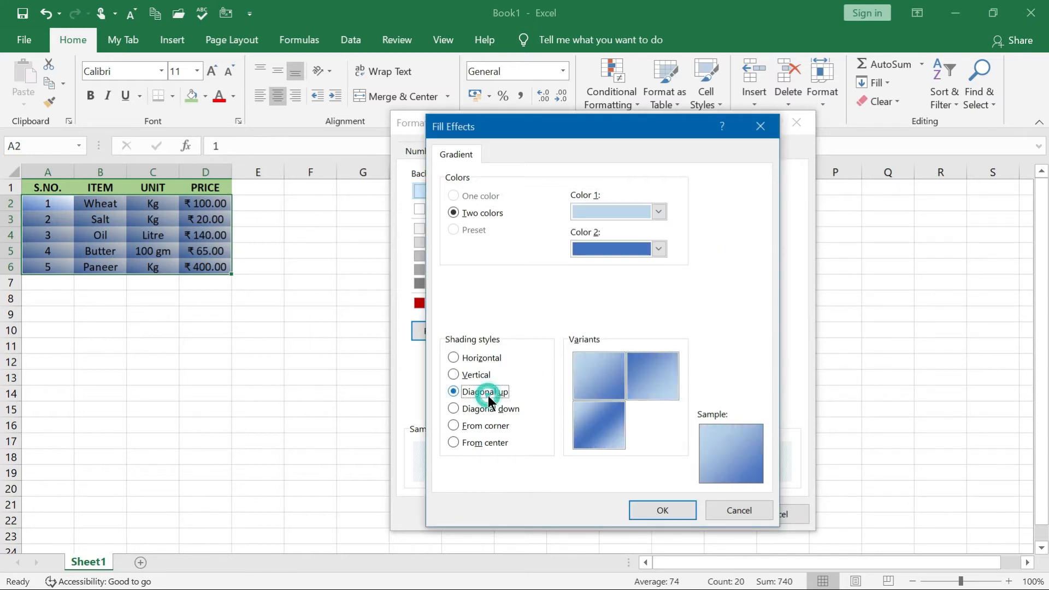
{"action": "left_click", "coordinate": [658, 250]}
{"action": "left_click", "coordinate": [650, 311]}
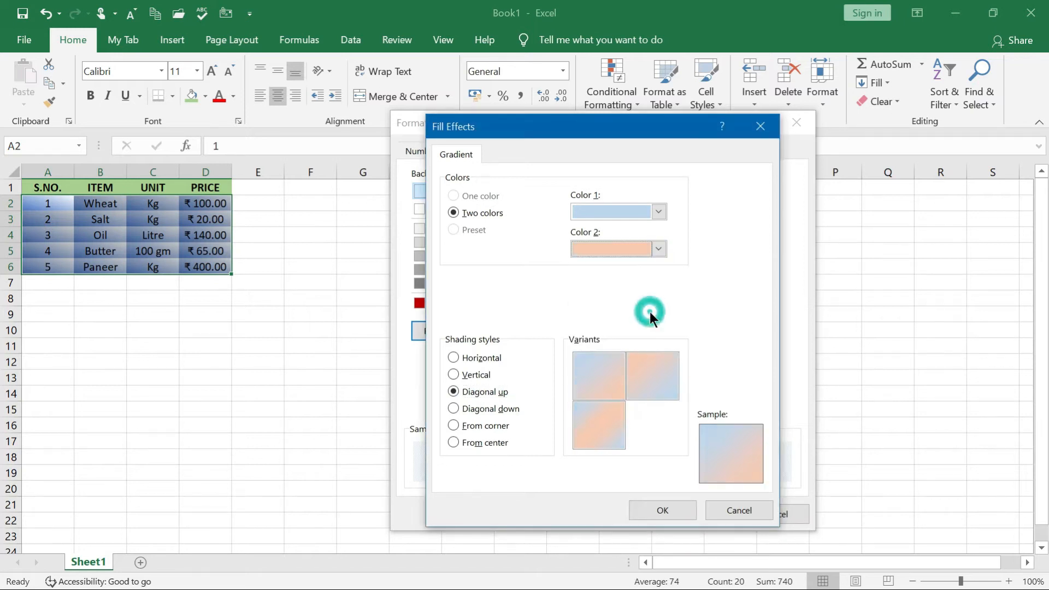
{"action": "left_click", "coordinate": [662, 510]}
{"action": "left_click", "coordinate": [698, 514]}
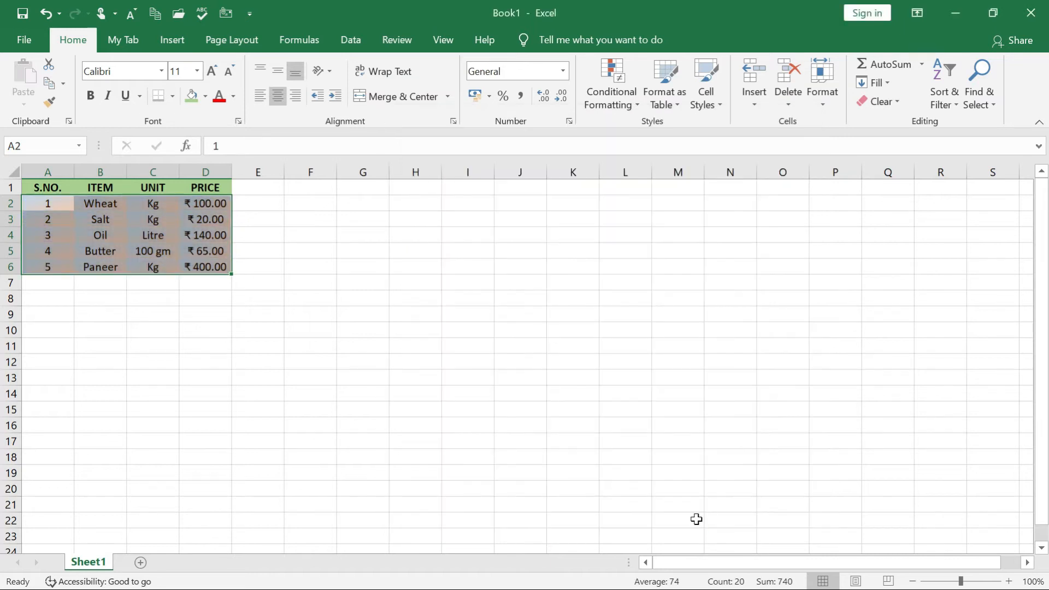
Change the item names to the deliberate misspellings SalL in cell B3 and OLLIL in cell B4
{"action": "left_click", "coordinate": [198, 404]}
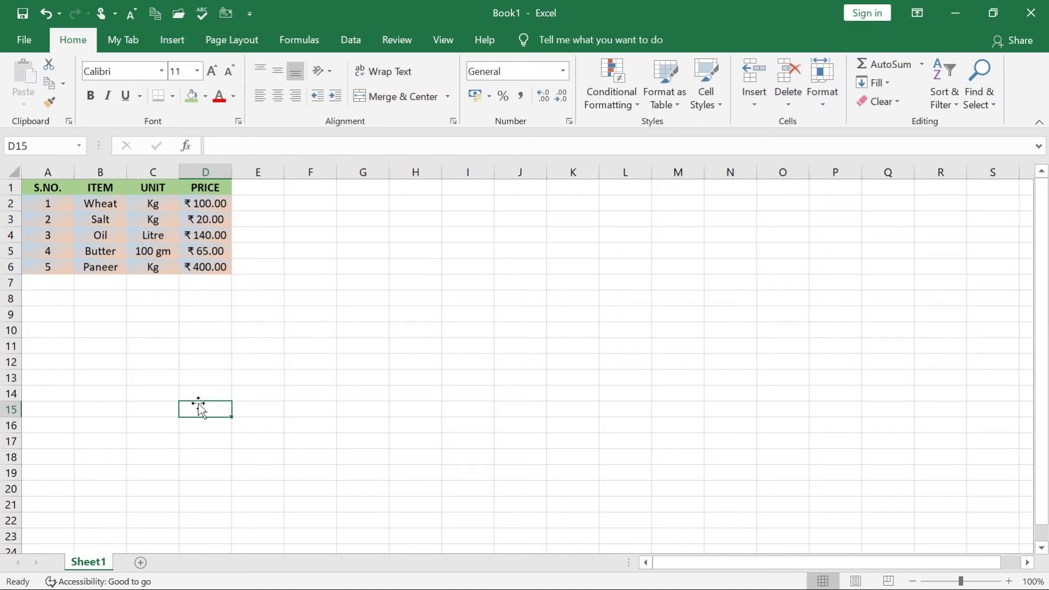
{"action": "left_click", "coordinate": [103, 219]}
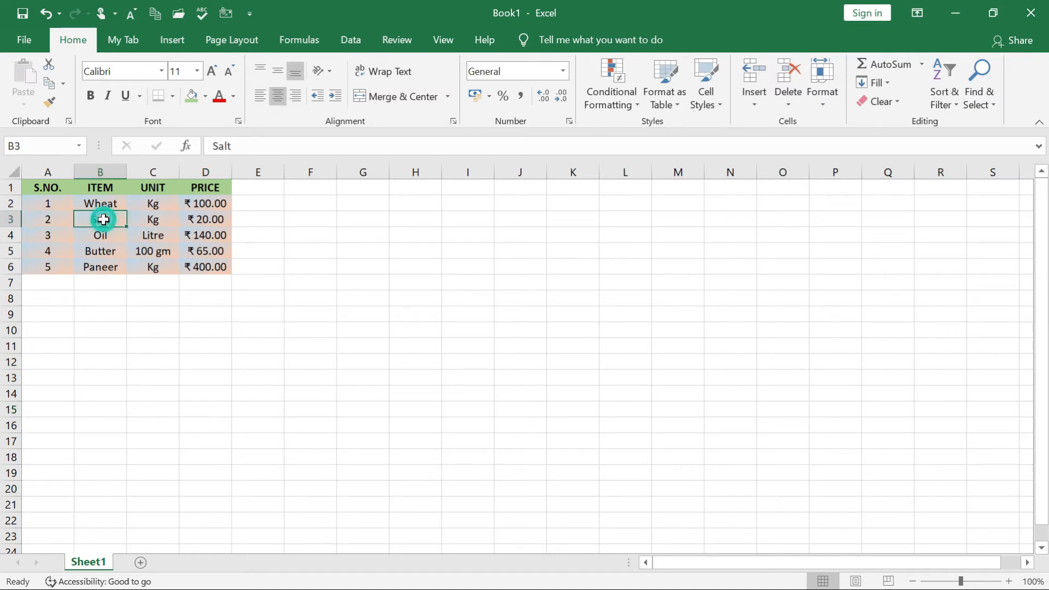
{"action": "double_click", "coordinate": [110, 220]}
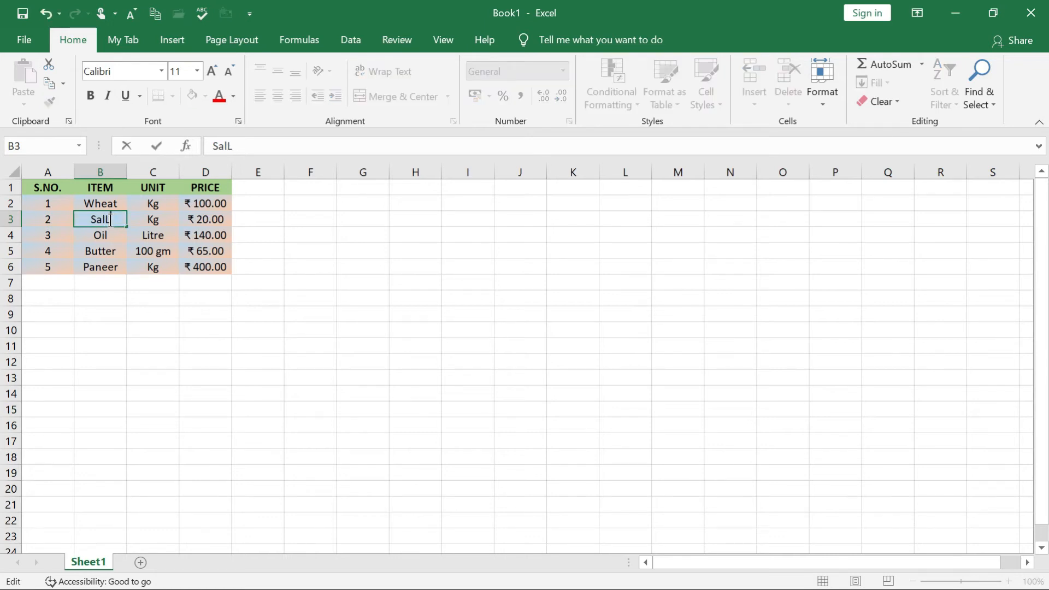
{"action": "key", "text": "Return"}
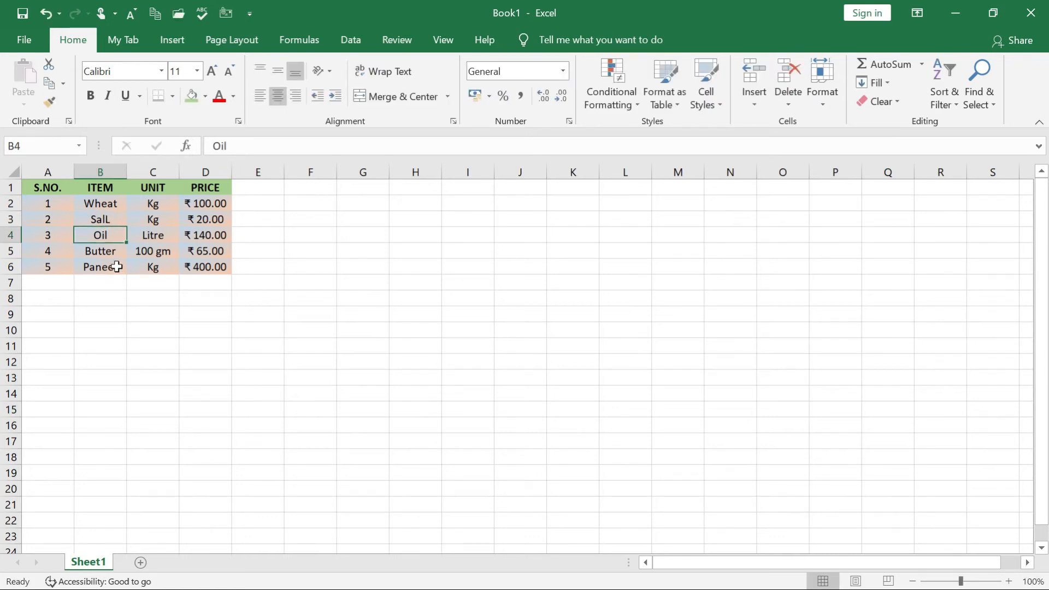
{"action": "type", "text": "OLLIL"}
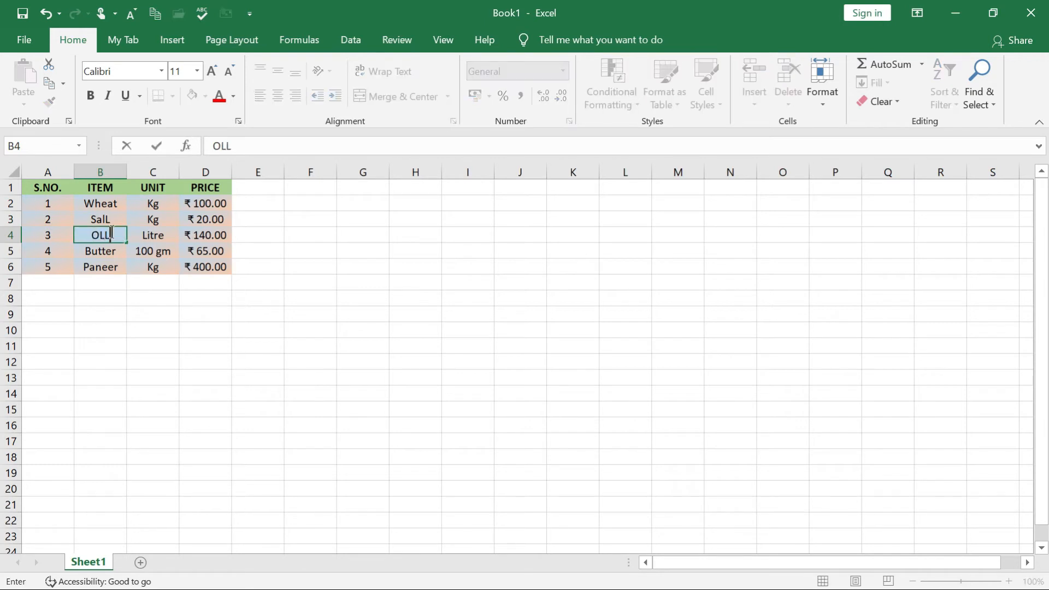
{"action": "left_click", "coordinate": [149, 334]}
Replace the item name in cell B5 with the deliberate misspelling Bootar
{"action": "left_click", "coordinate": [106, 255]}
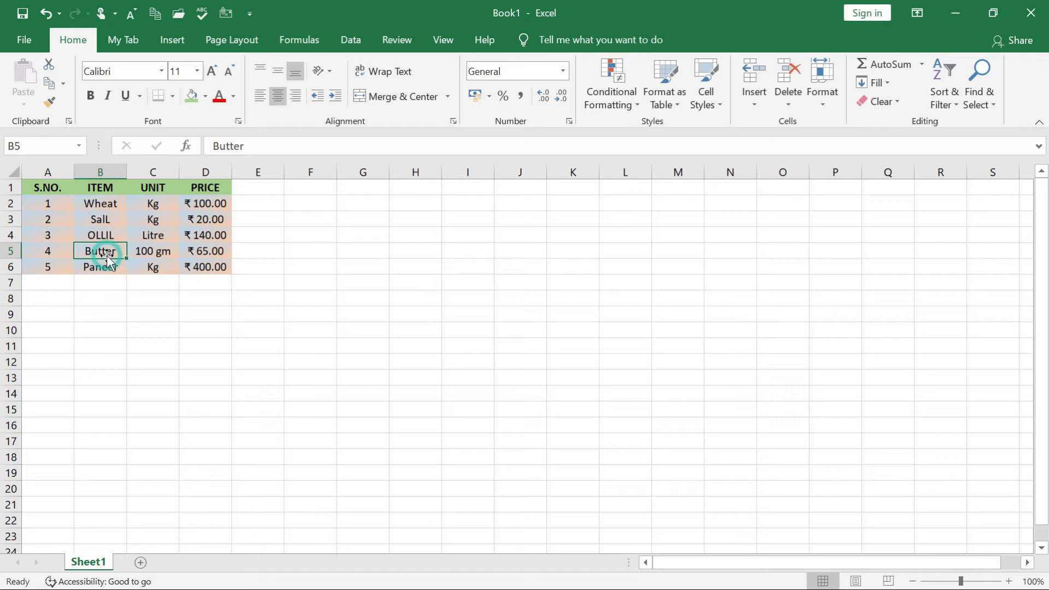
{"action": "type", "text": "bOOT"}
{"action": "key", "text": "BackSpace"}
{"action": "key", "text": "BackSpace"}
{"action": "key", "text": "BackSpace"}
{"action": "key", "text": "BackSpace"}
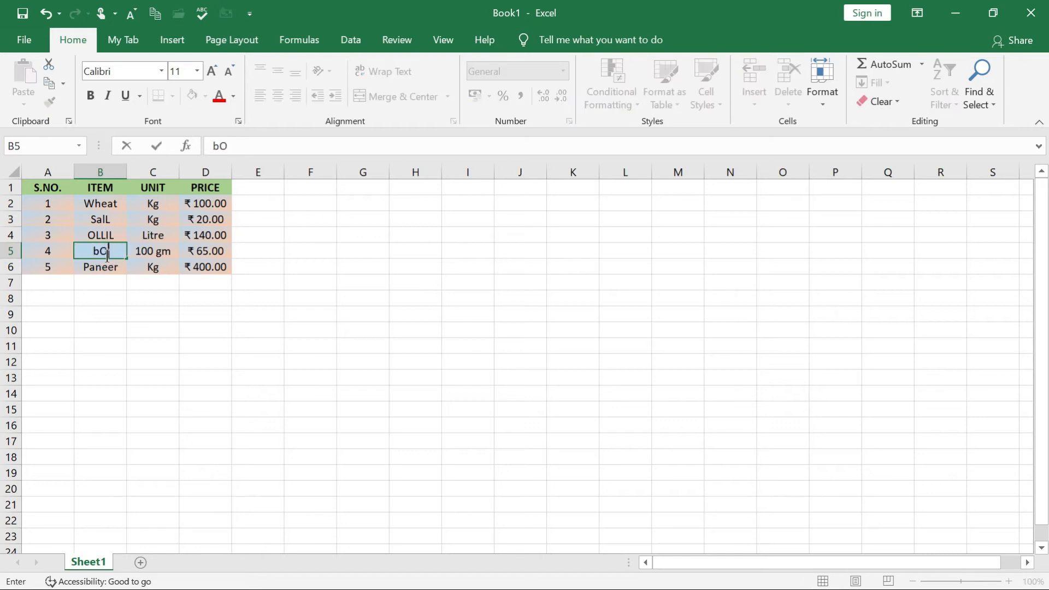
{"action": "type", "text": "Bootar"}
{"action": "left_click", "coordinate": [108, 292]}
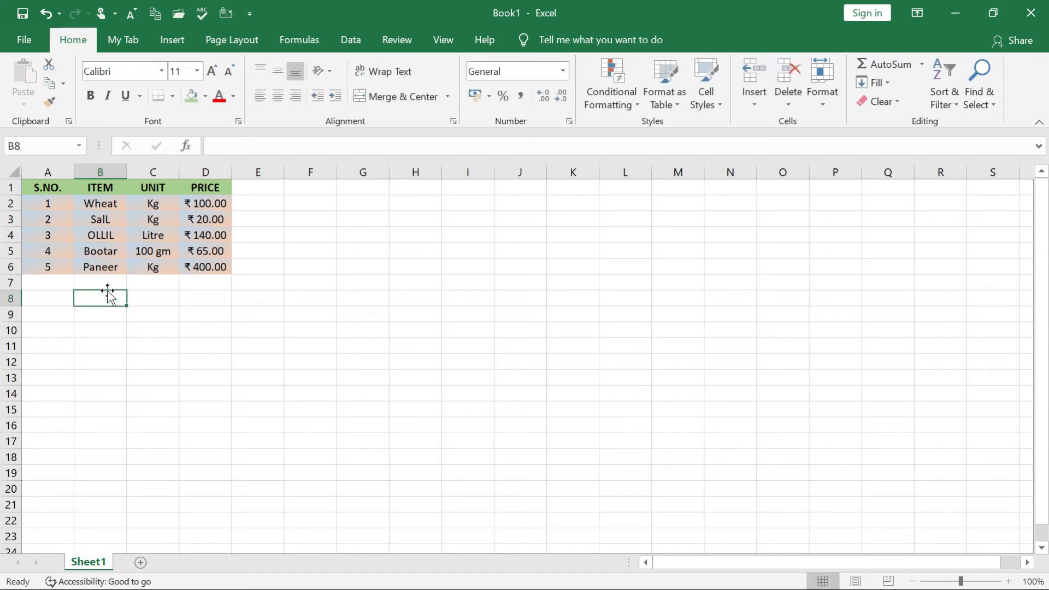
Start a spelling check from cell B3 and look through the suggestions for SalL
{"action": "left_click", "coordinate": [100, 209]}
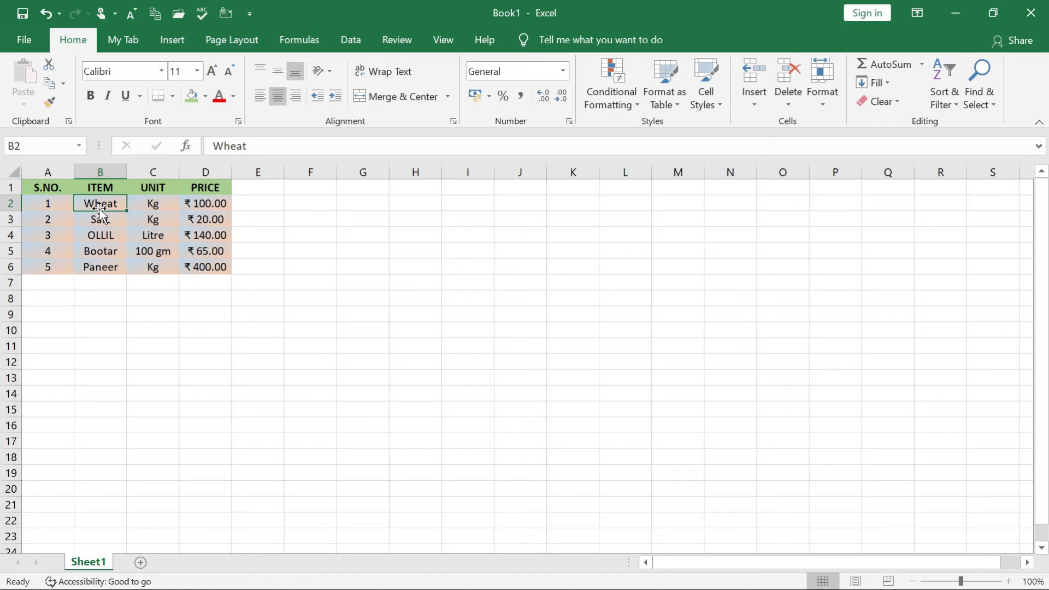
{"action": "left_click", "coordinate": [389, 40]}
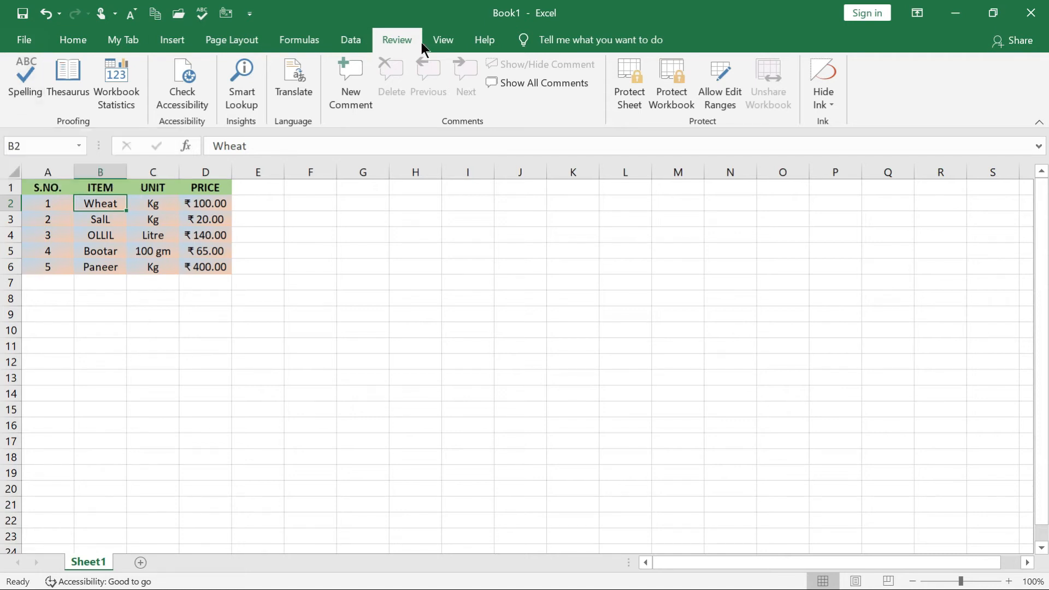
{"action": "left_click", "coordinate": [66, 186]}
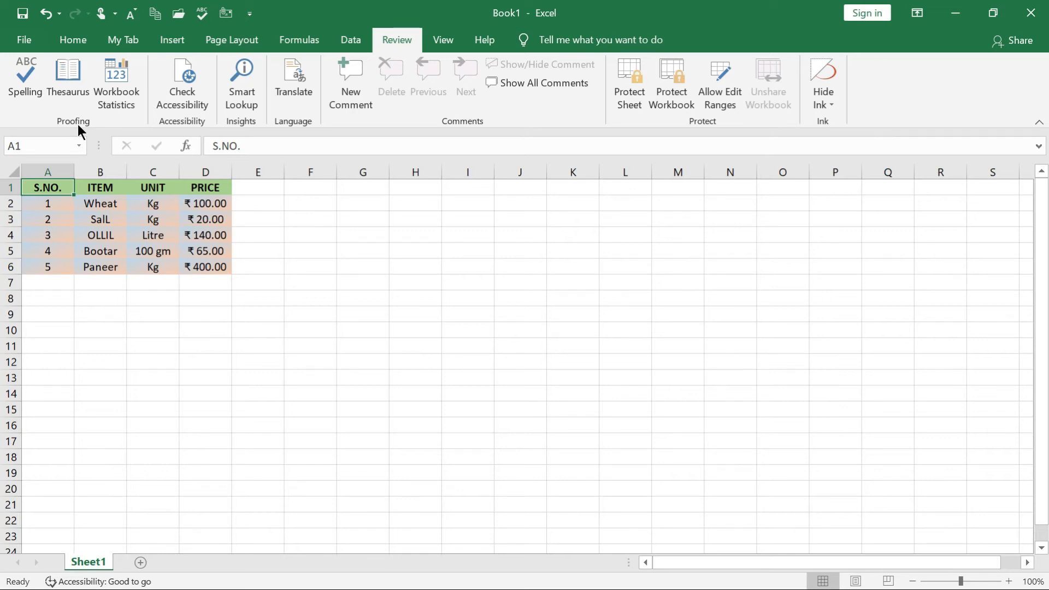
{"action": "left_click", "coordinate": [103, 221]}
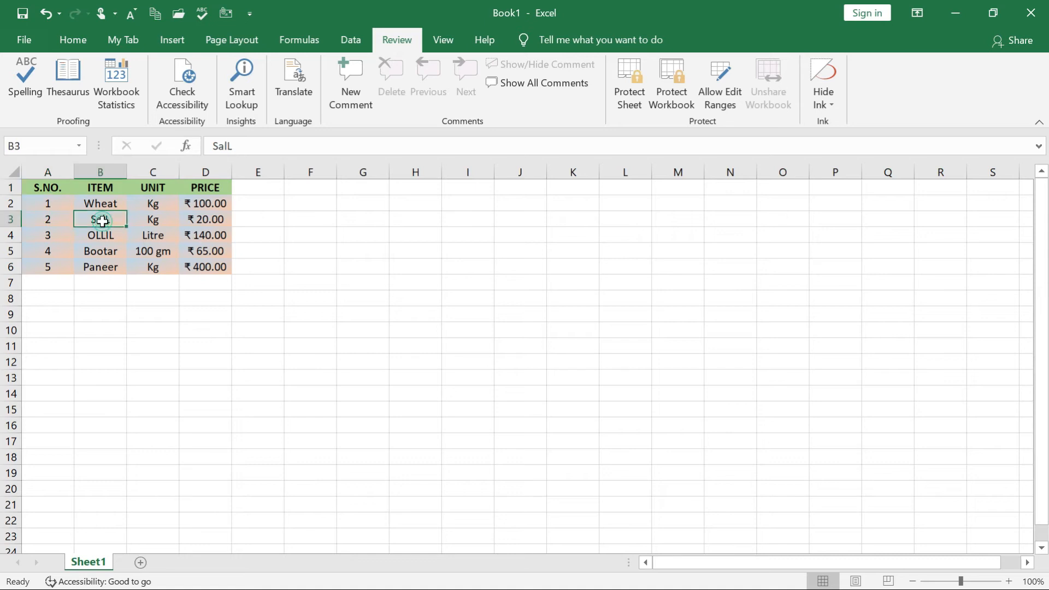
{"action": "left_click", "coordinate": [32, 93]}
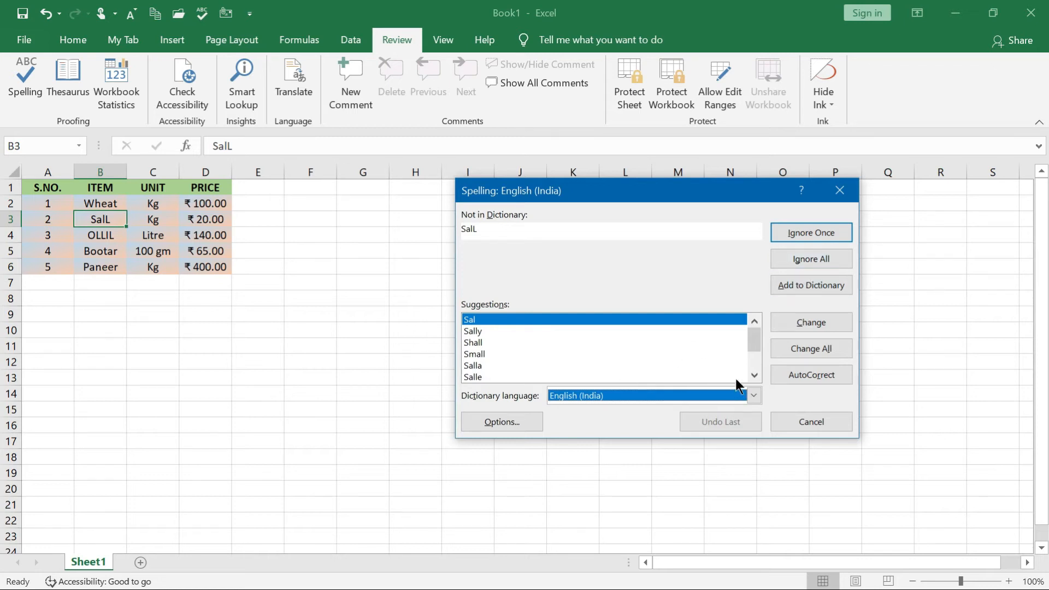
{"action": "left_click", "coordinate": [754, 375]}
{"action": "left_click", "coordinate": [753, 375]}
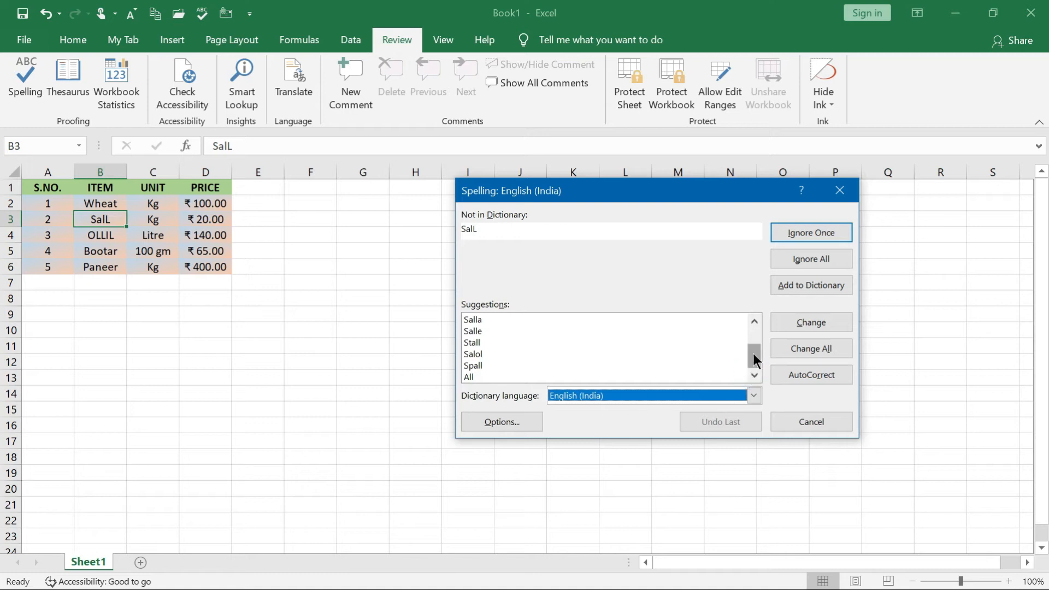
{"action": "left_click", "coordinate": [753, 320]}
{"action": "left_click", "coordinate": [752, 320]}
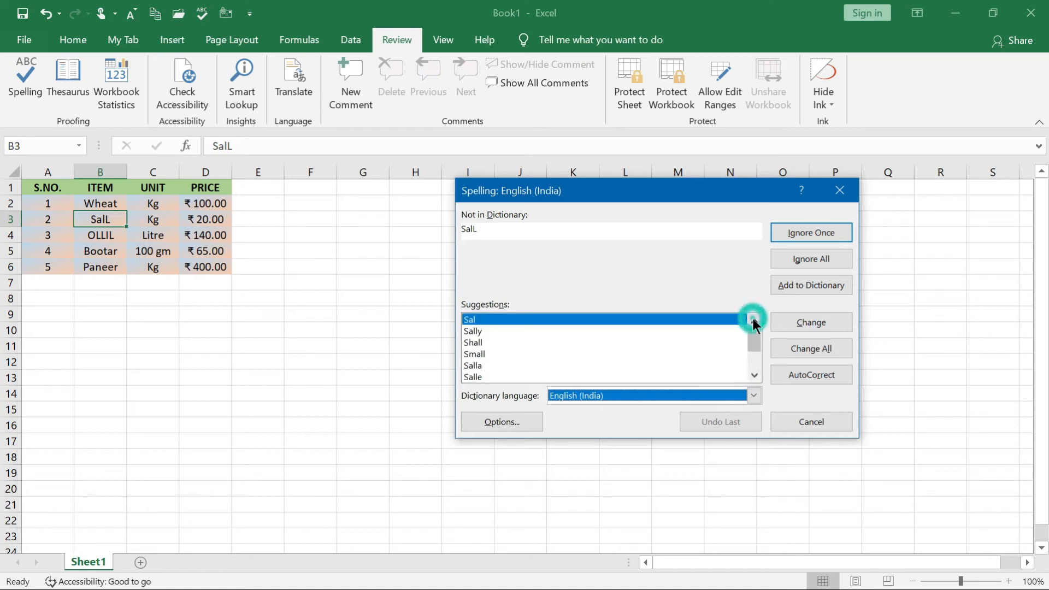
Correct SalL to Salt with a manually entered replacement in the spelling check, and close the check
{"action": "left_click", "coordinate": [498, 234]}
{"action": "key", "text": "BackSpace"}
{"action": "key", "text": "BackSpace"}
{"action": "key", "text": "BackSpace"}
{"action": "key", "text": "BackSpace"}
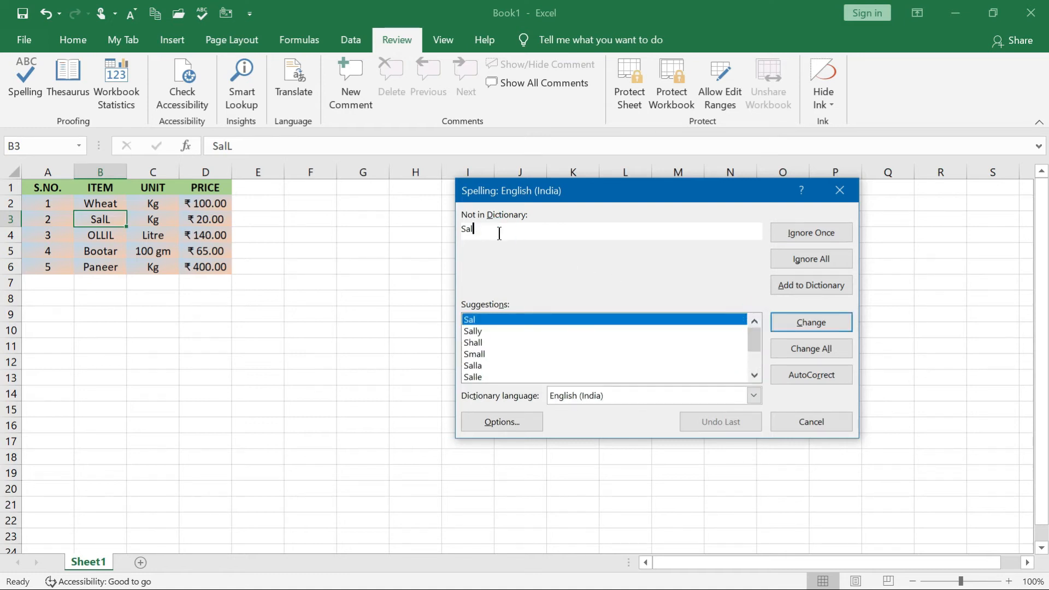
{"action": "type", "text": "Salt"}
{"action": "left_click", "coordinate": [811, 323]}
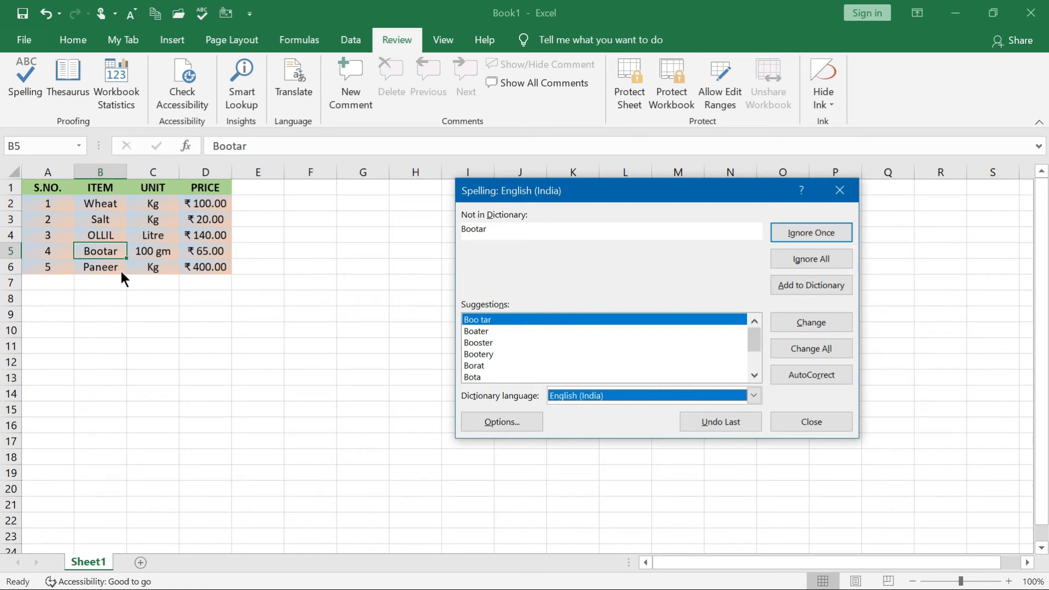
{"action": "left_click", "coordinate": [837, 191]}
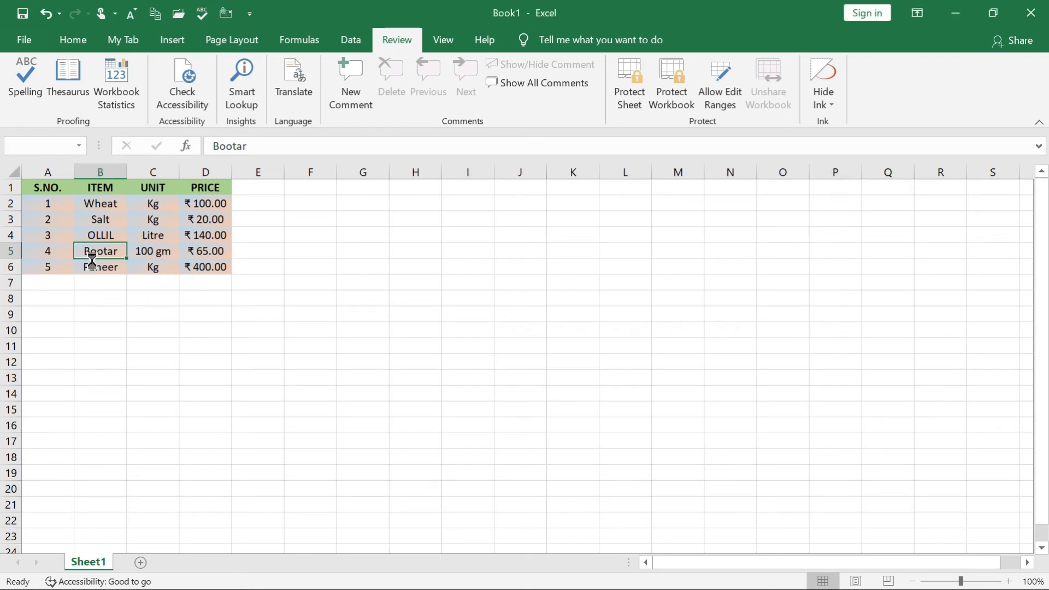
{"action": "left_click", "coordinate": [522, 352]}
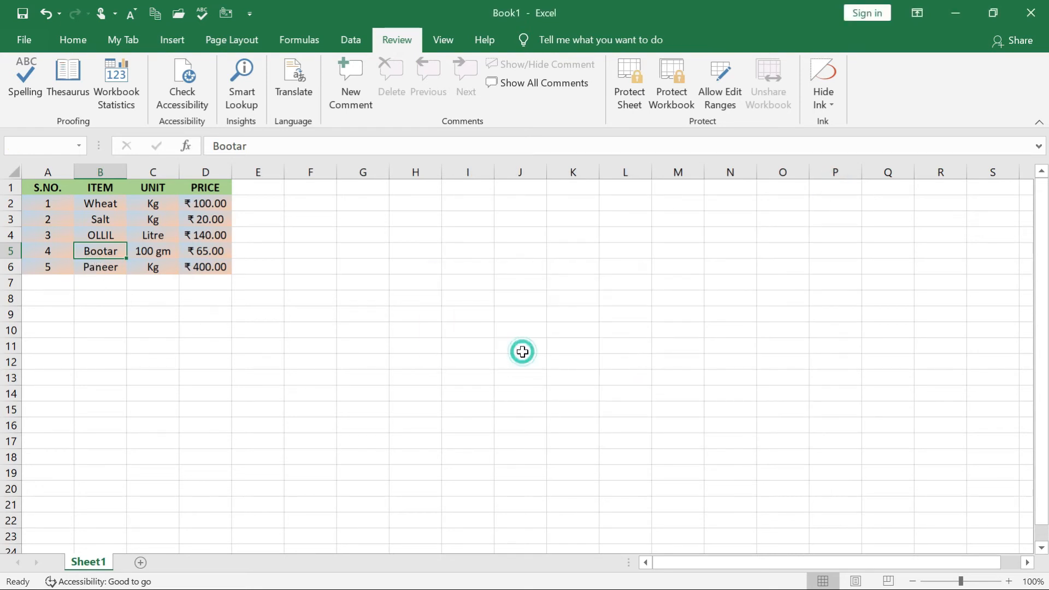
Start a spelling check from cell B5 and look through the suggestions for Bootar
{"action": "left_click", "coordinate": [111, 249]}
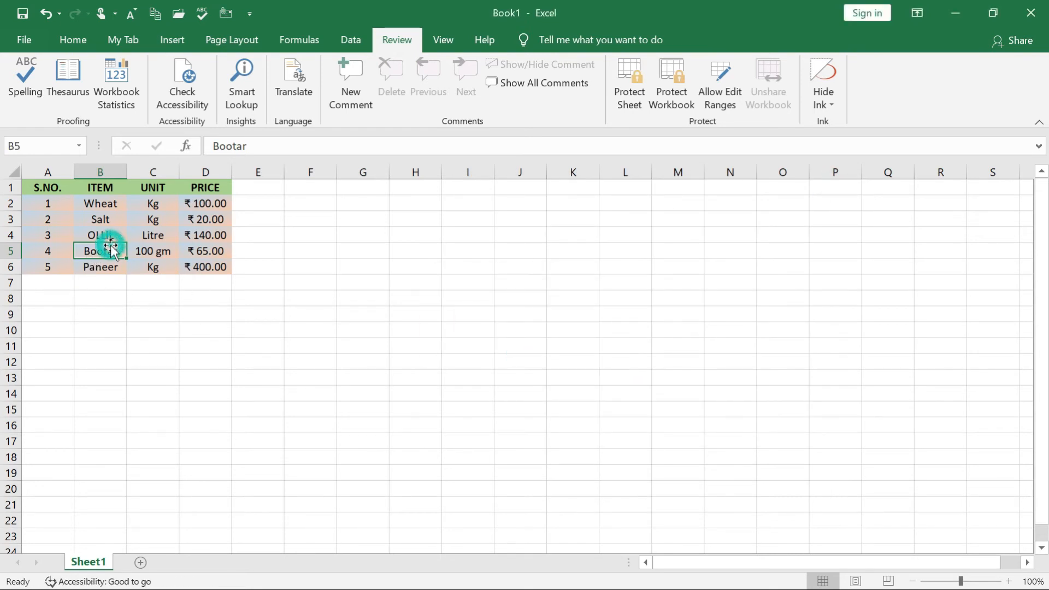
{"action": "left_click", "coordinate": [26, 81]}
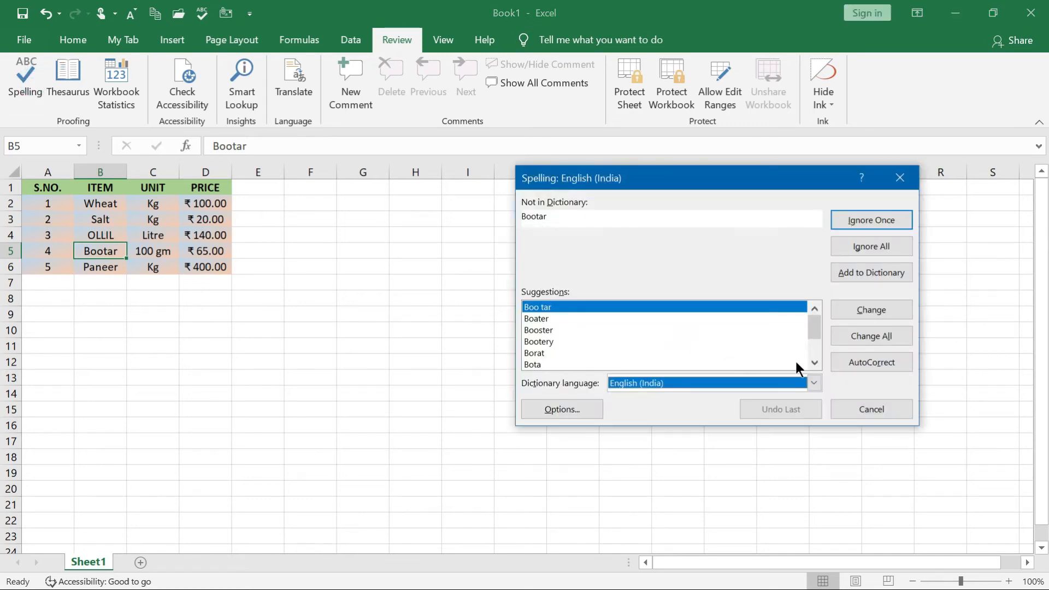
{"action": "left_click", "coordinate": [813, 359]}
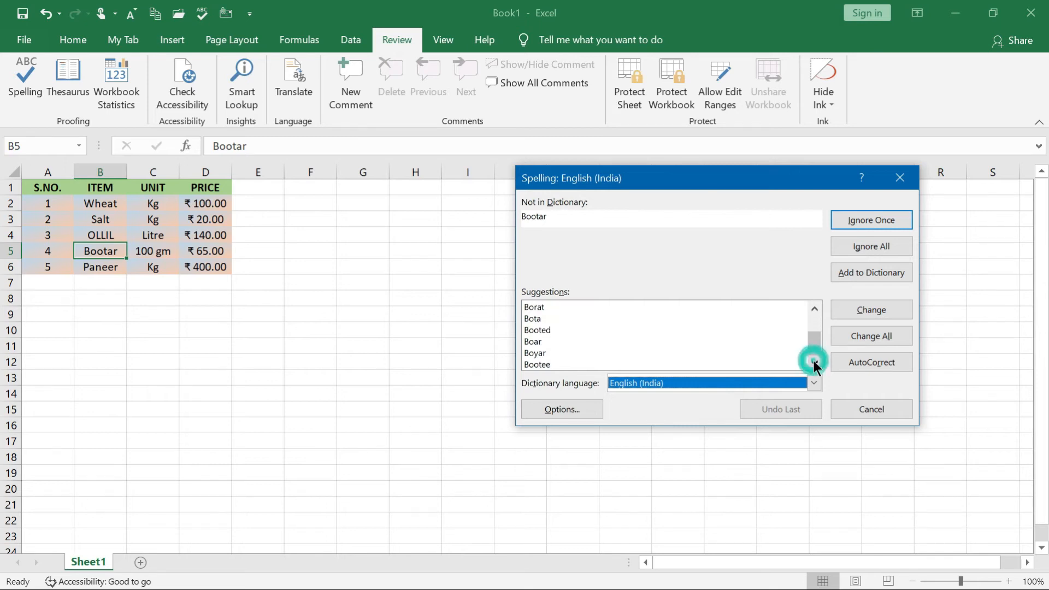
{"action": "left_click_drag", "start_coordinate": [814, 352], "coordinate": [811, 329]}
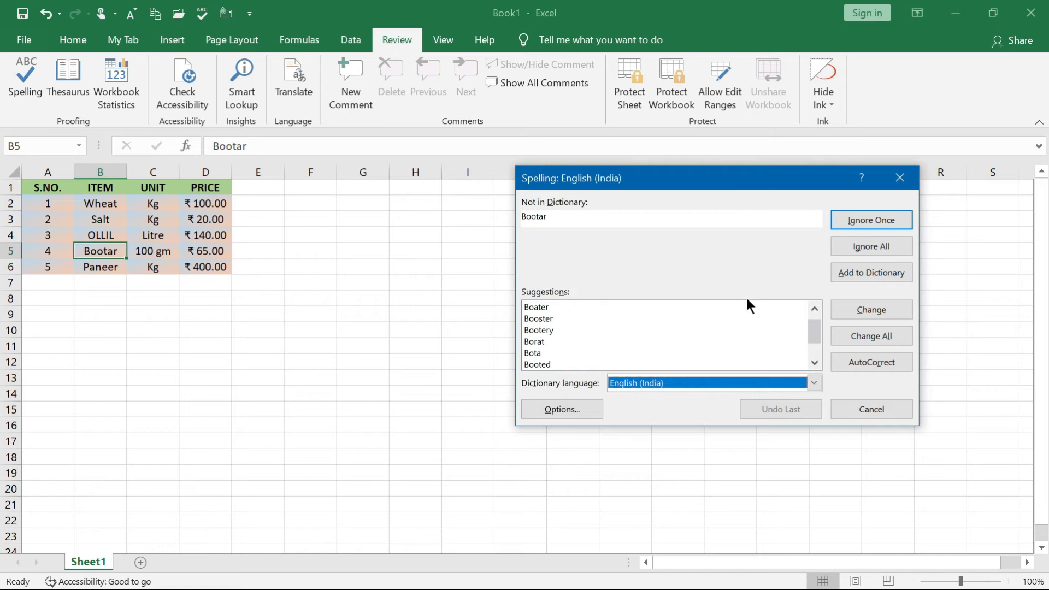
Correct Bootar to Butter with a manually entered replacement, and continue the spelling check from the beginning of the sheet to its end
{"action": "left_click", "coordinate": [560, 222]}
{"action": "key", "text": "BackSpace"}
{"action": "key", "text": "BackSpace"}
{"action": "key", "text": "BackSpace"}
{"action": "key", "text": "BackSpace"}
{"action": "key", "text": "BackSpace"}
{"action": "type", "text": "u"}
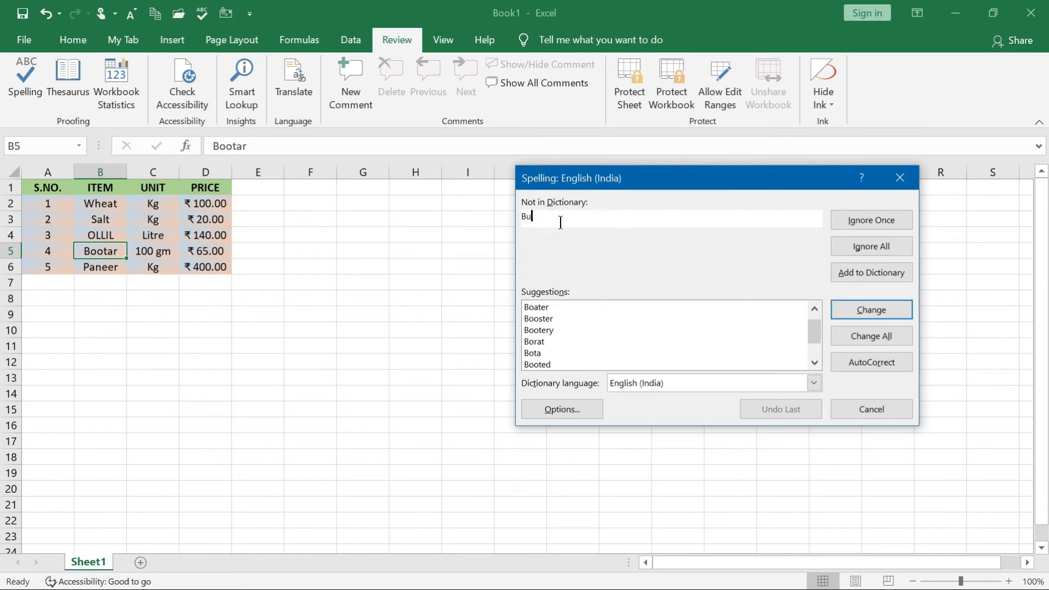
{"action": "type", "text": "tter"}
{"action": "left_click", "coordinate": [866, 317]}
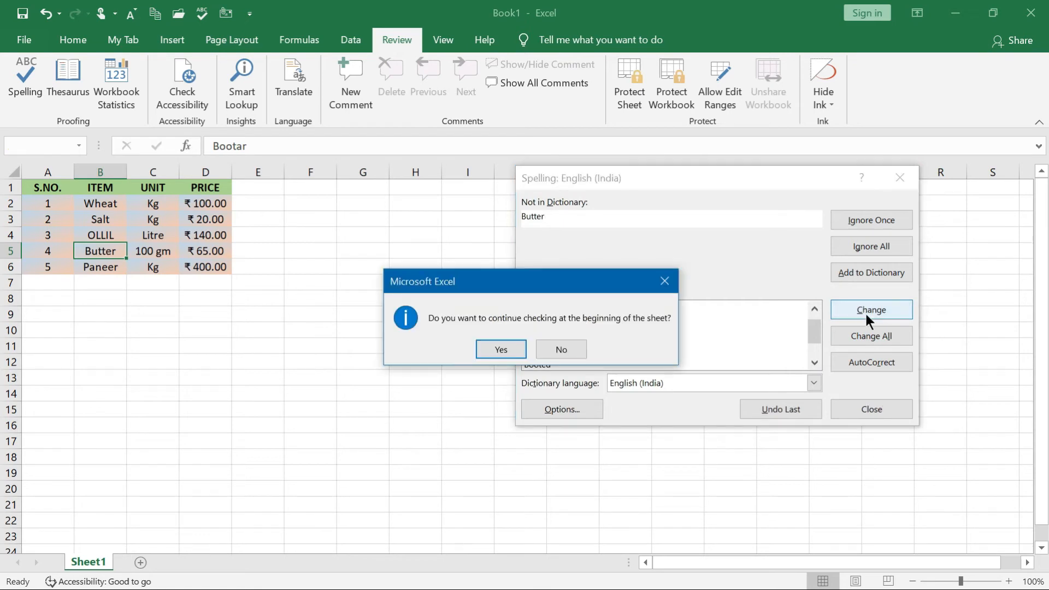
{"action": "left_click", "coordinate": [509, 351]}
{"action": "left_click", "coordinate": [520, 350]}
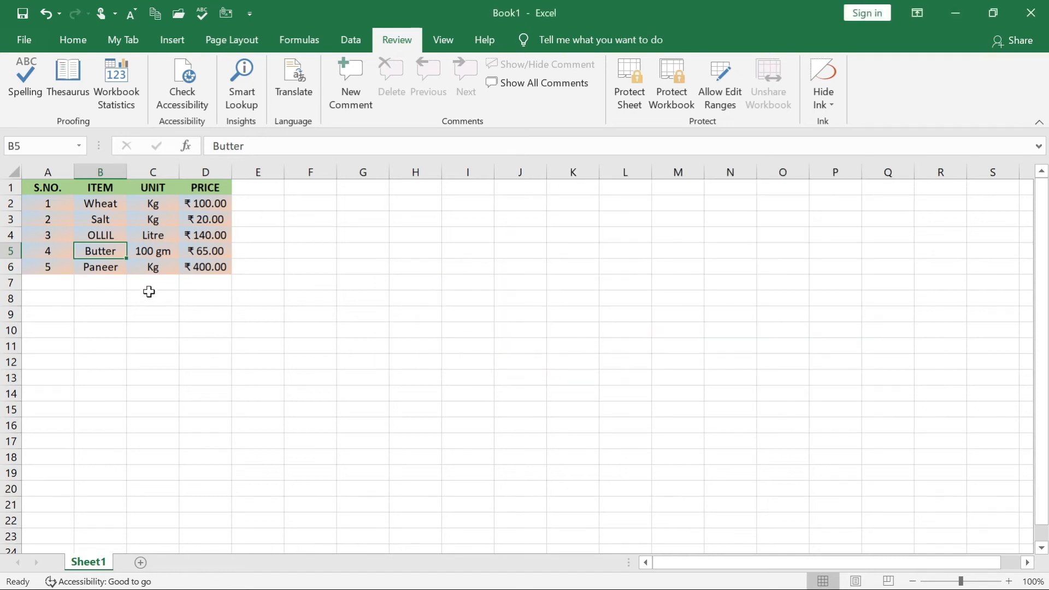
Check spelling from cell B6 twice, first declining to continue from the beginning of the sheet, and the second time continuing until the check completes
{"action": "left_click", "coordinate": [114, 269]}
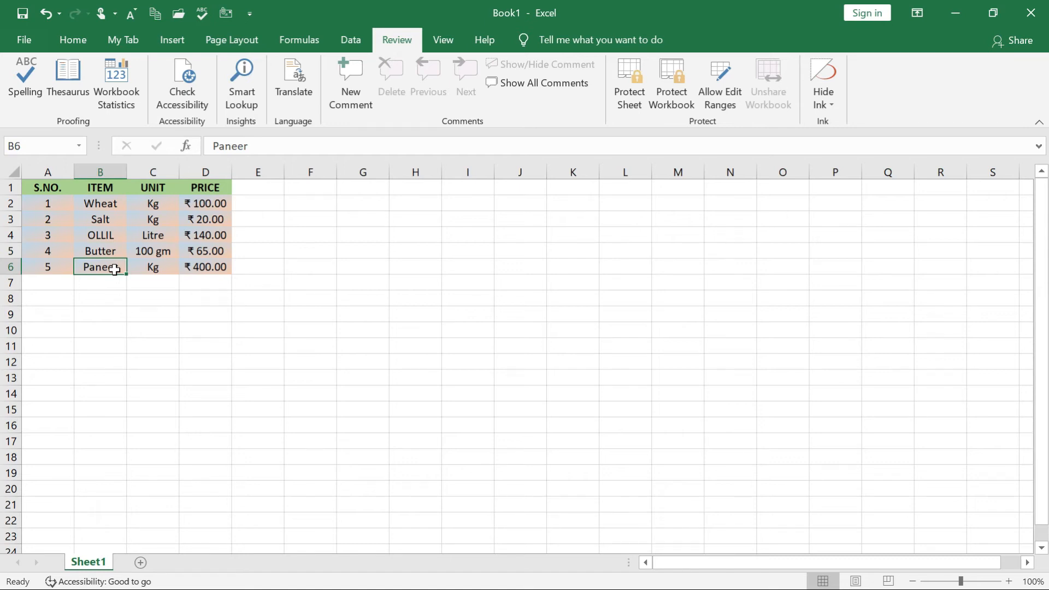
{"action": "left_click", "coordinate": [22, 87]}
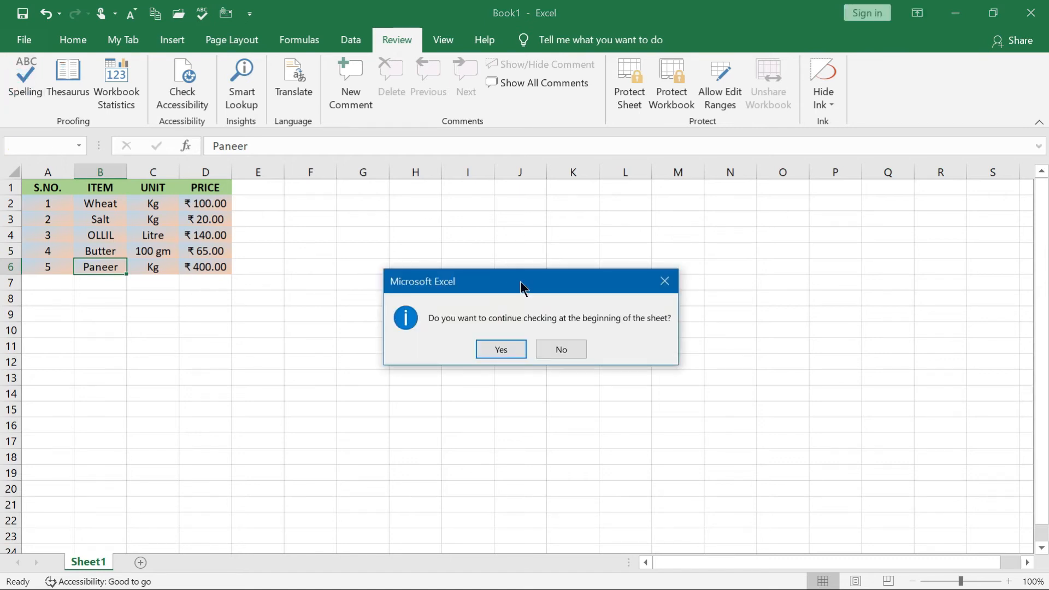
{"action": "left_click", "coordinate": [570, 349]}
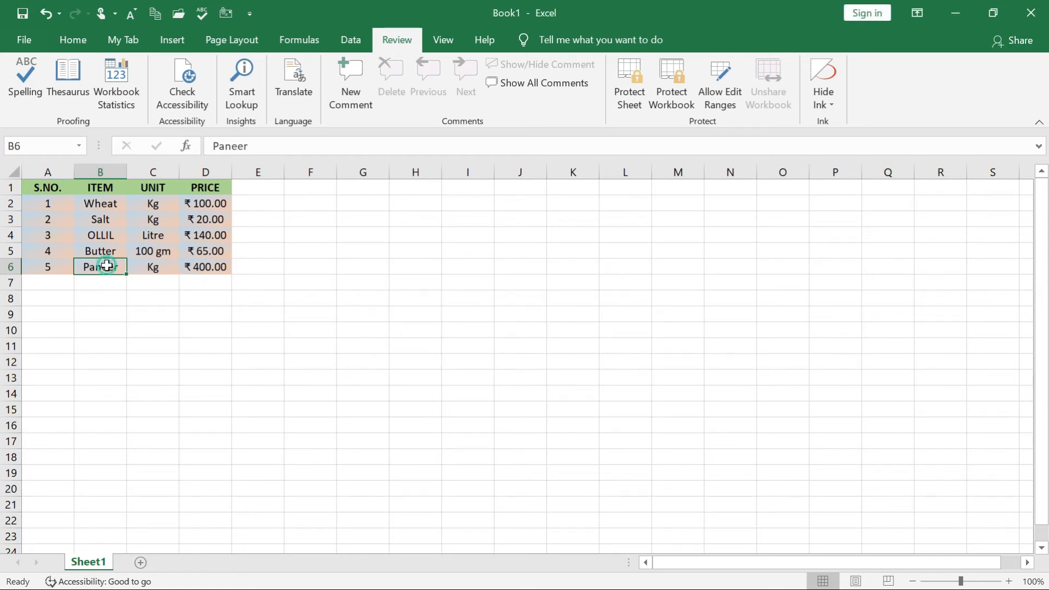
{"action": "left_click", "coordinate": [28, 80]}
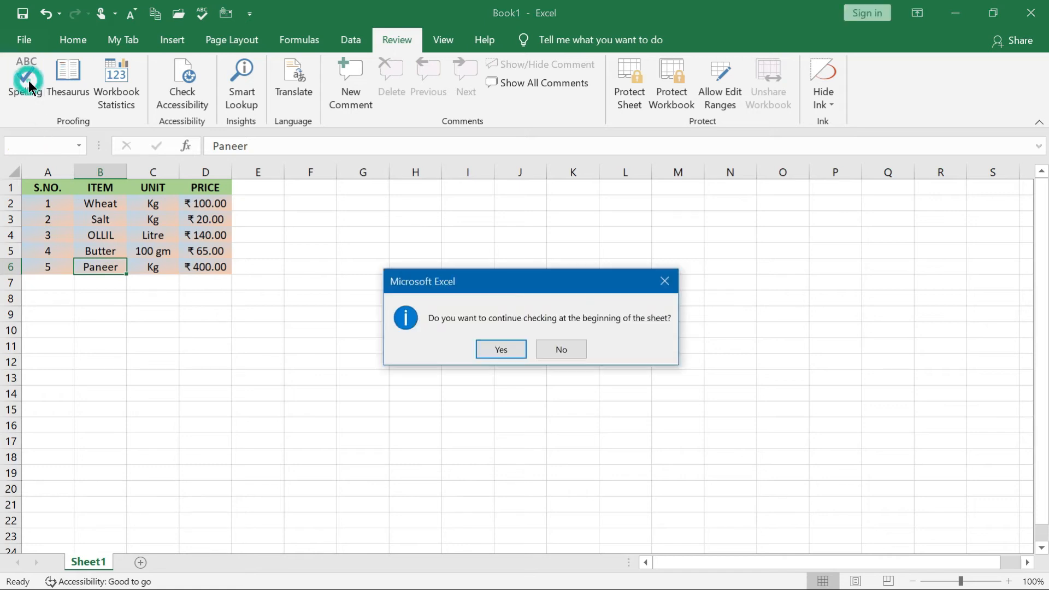
{"action": "left_click", "coordinate": [500, 352]}
{"action": "left_click", "coordinate": [539, 346]}
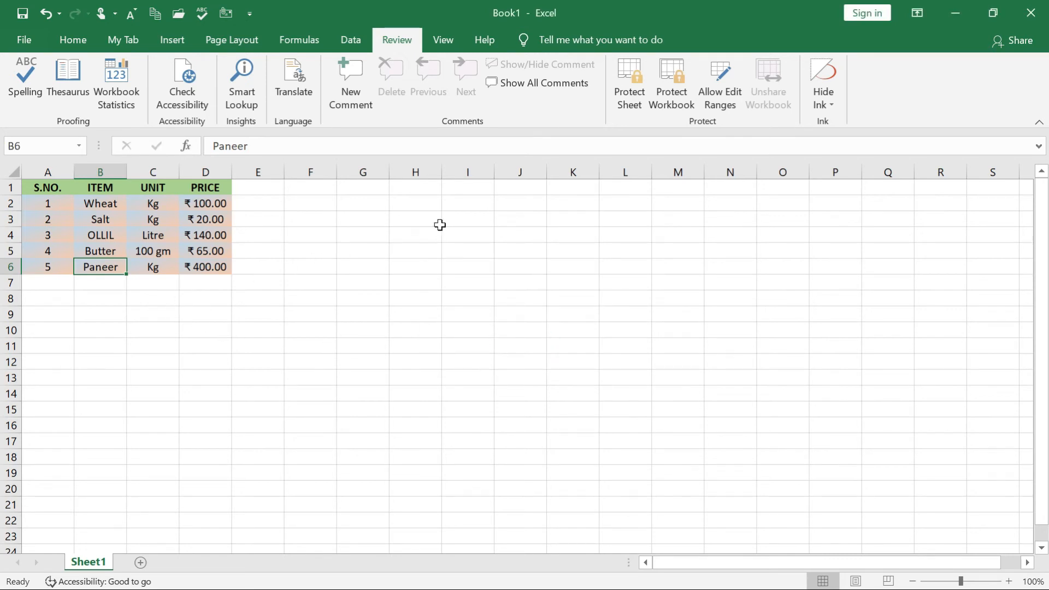
Enter the text Creamy Panner in cell I3 and select that cell again
{"action": "left_click", "coordinate": [475, 216]}
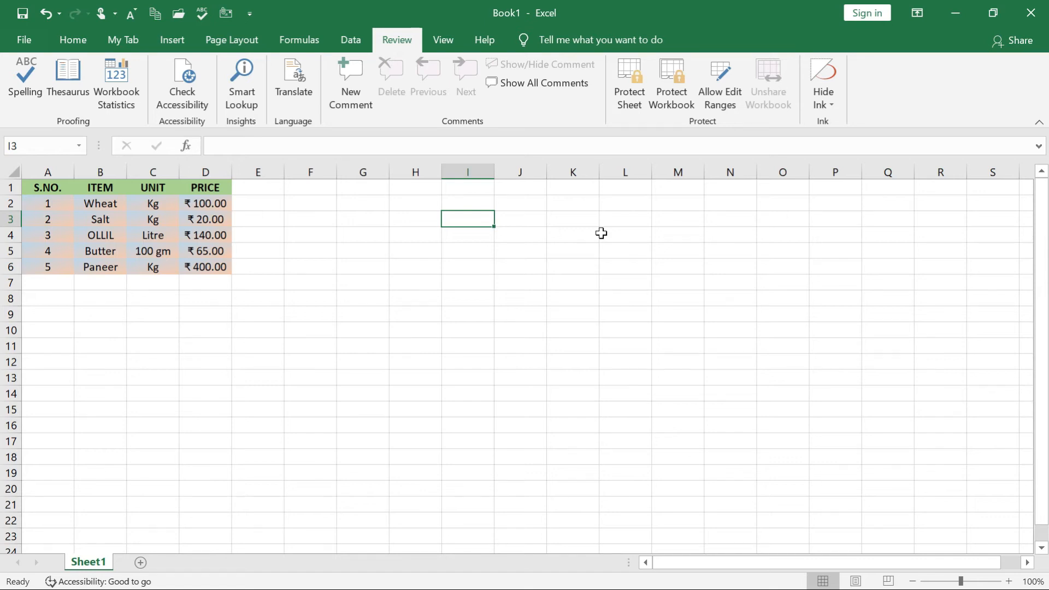
{"action": "type", "text": "Crea"}
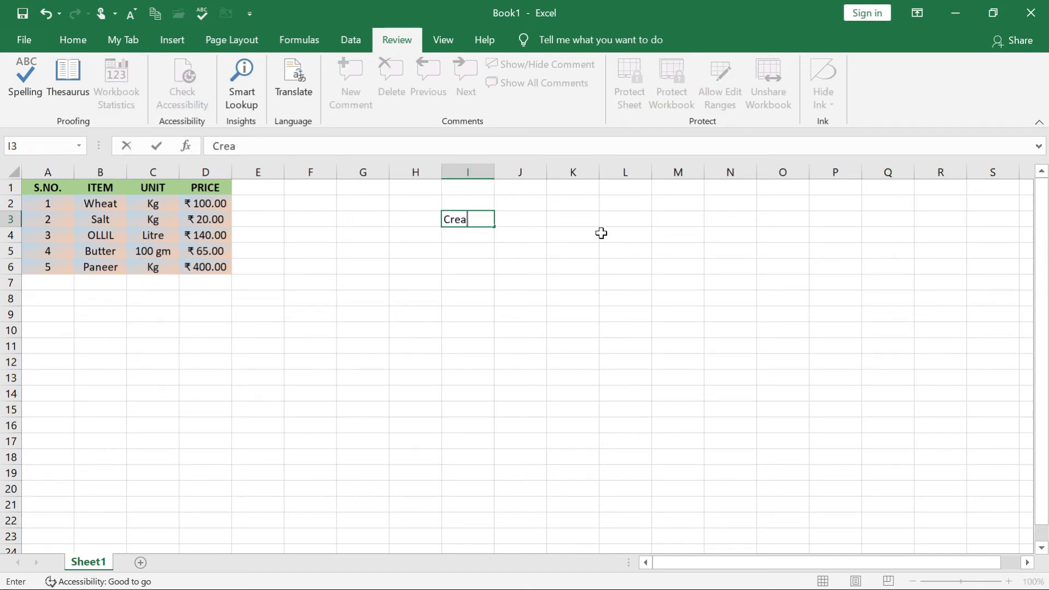
{"action": "type", "text": "my Panner"}
{"action": "left_click", "coordinate": [496, 315]}
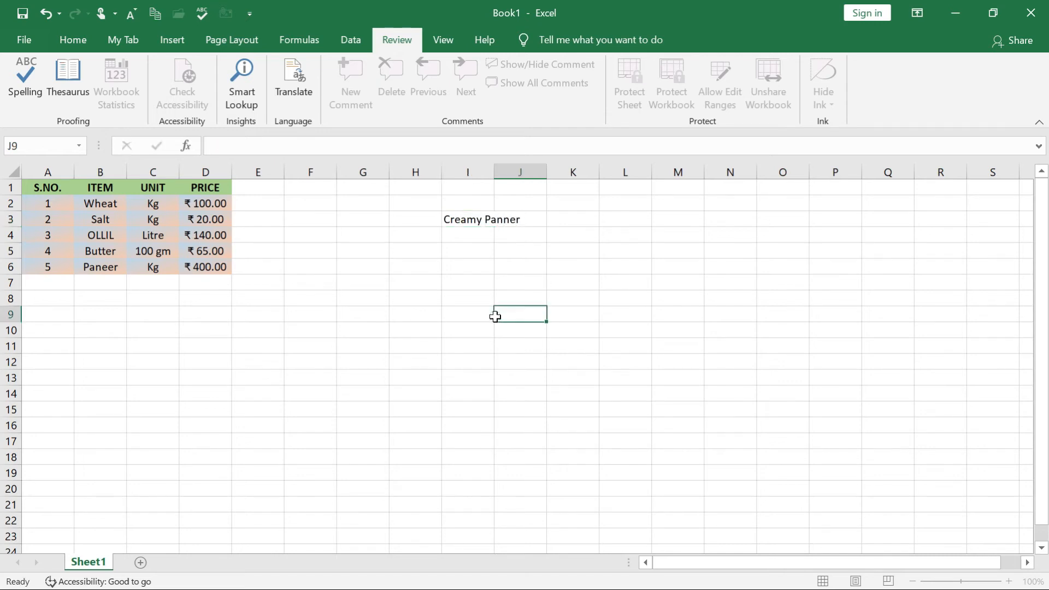
{"action": "left_click", "coordinate": [469, 219]}
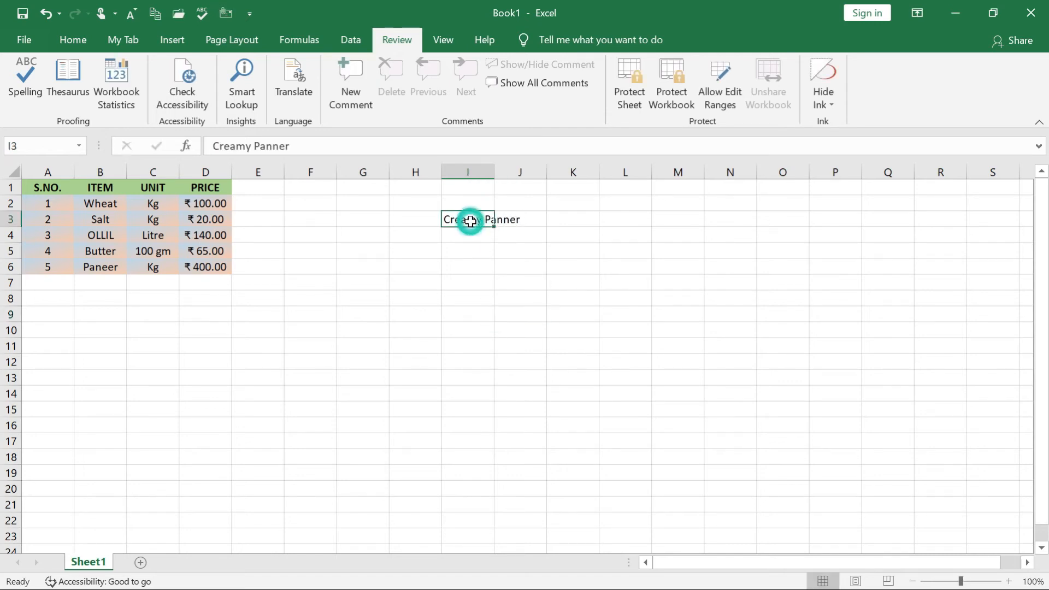
Autofit column I to its text and check spelling from cell I3, declining to continue from the beginning of the sheet
{"action": "double_click", "coordinate": [495, 172]}
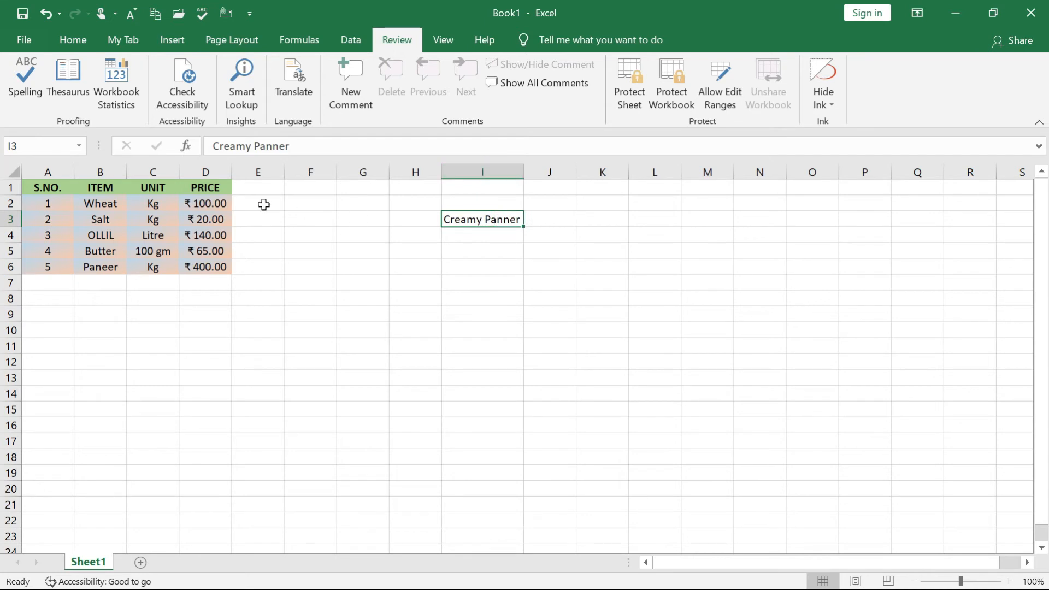
{"action": "left_click", "coordinate": [25, 75]}
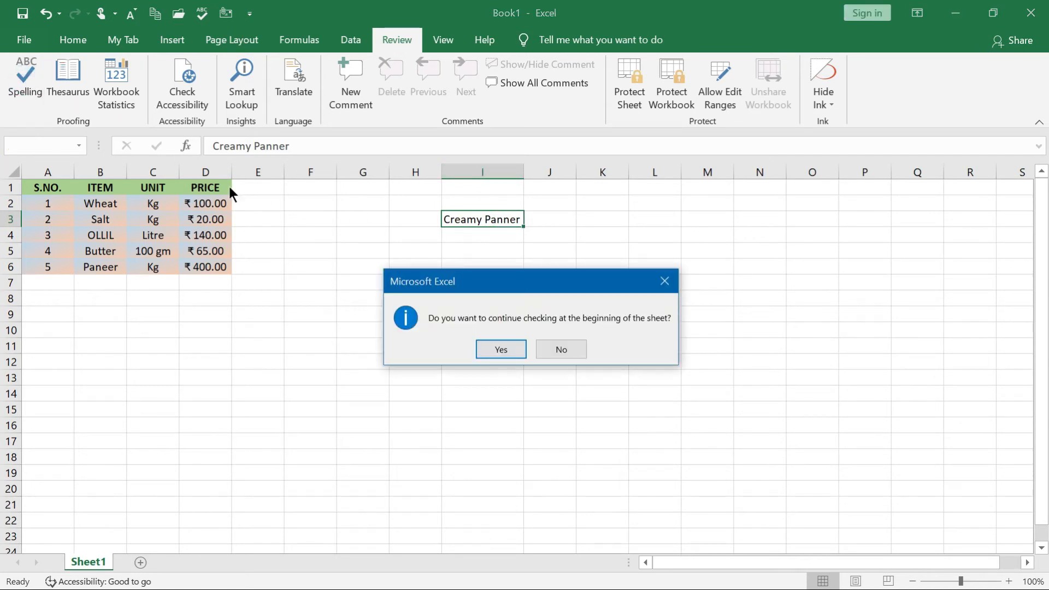
{"action": "left_click", "coordinate": [542, 349]}
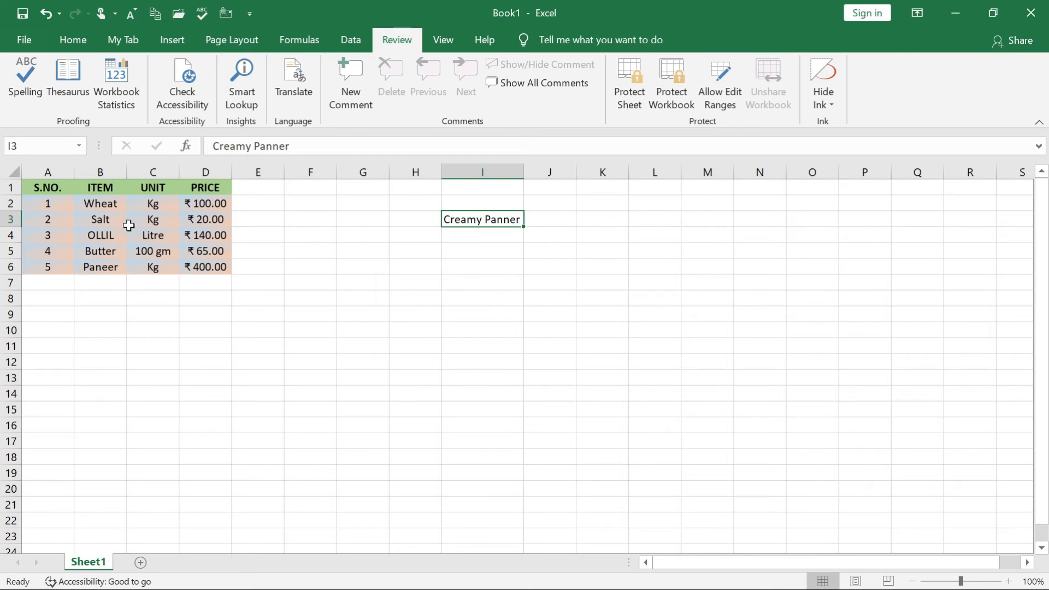
Move the Creamy Panner text from cell I3 to cell D7 of a new sheet and autofit column D
{"action": "key", "text": "ctrl+c"}
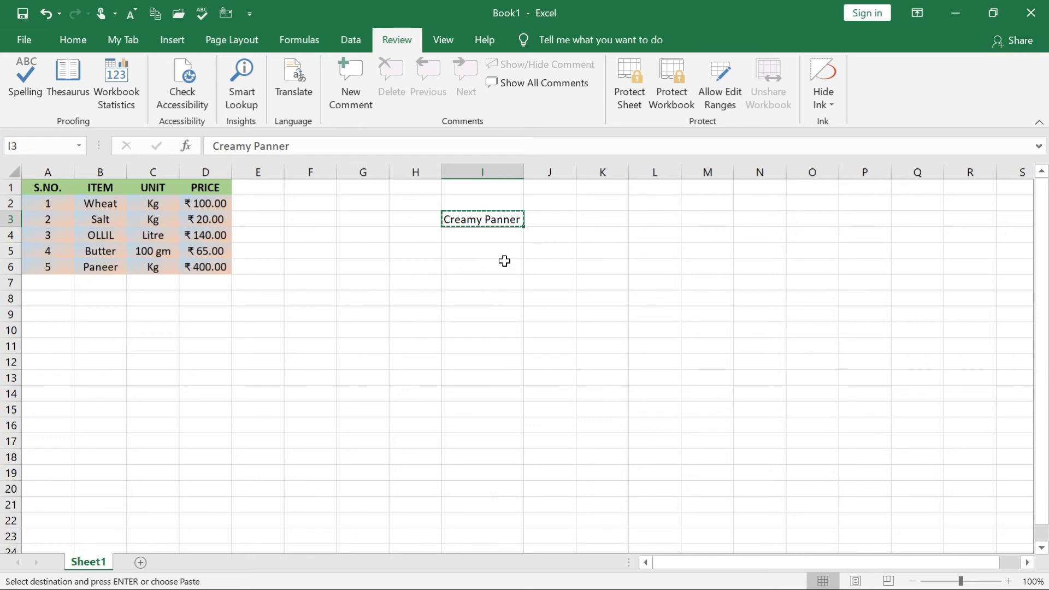
{"action": "left_click", "coordinate": [141, 563]}
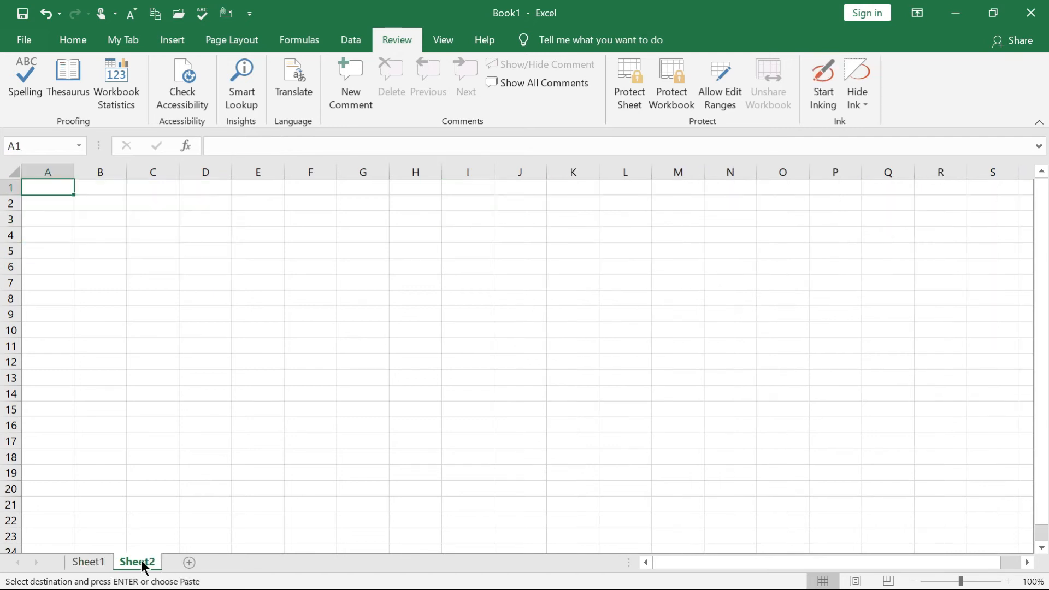
{"action": "left_click", "coordinate": [229, 286]}
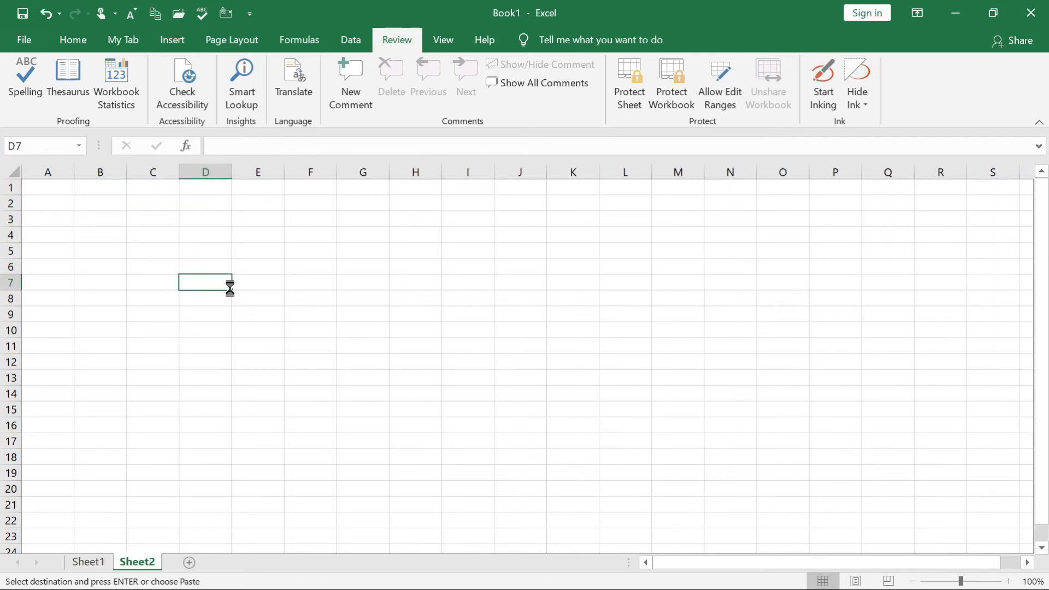
{"action": "key", "text": "Return"}
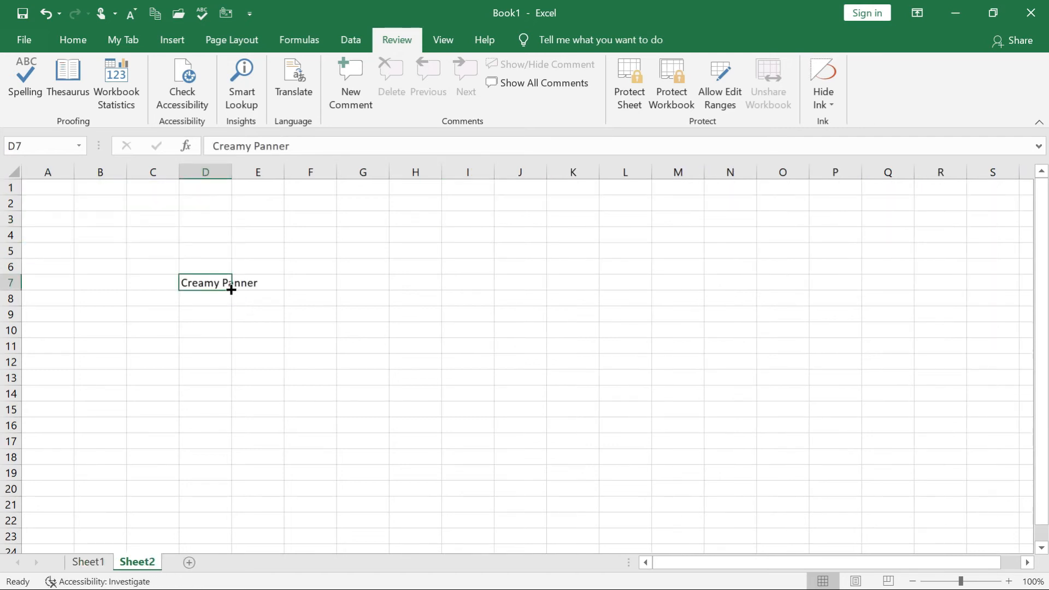
{"action": "double_click", "coordinate": [229, 175]}
Run a spelling check on Sheet2 to completion, and return to cell B9 of Sheet1
{"action": "left_click", "coordinate": [30, 89]}
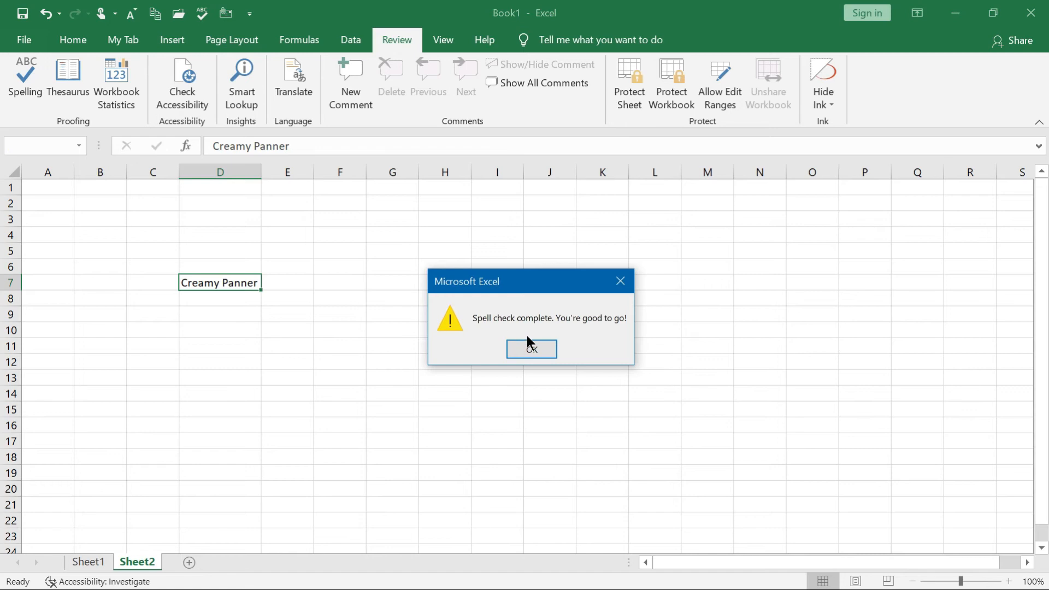
{"action": "left_click", "coordinate": [532, 349]}
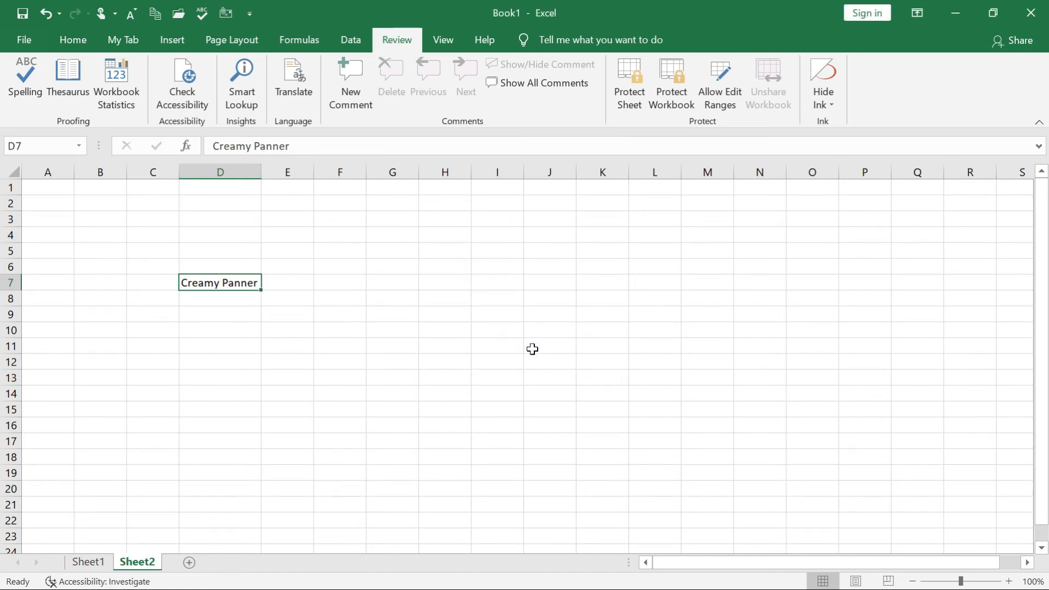
{"action": "left_click", "coordinate": [91, 562]}
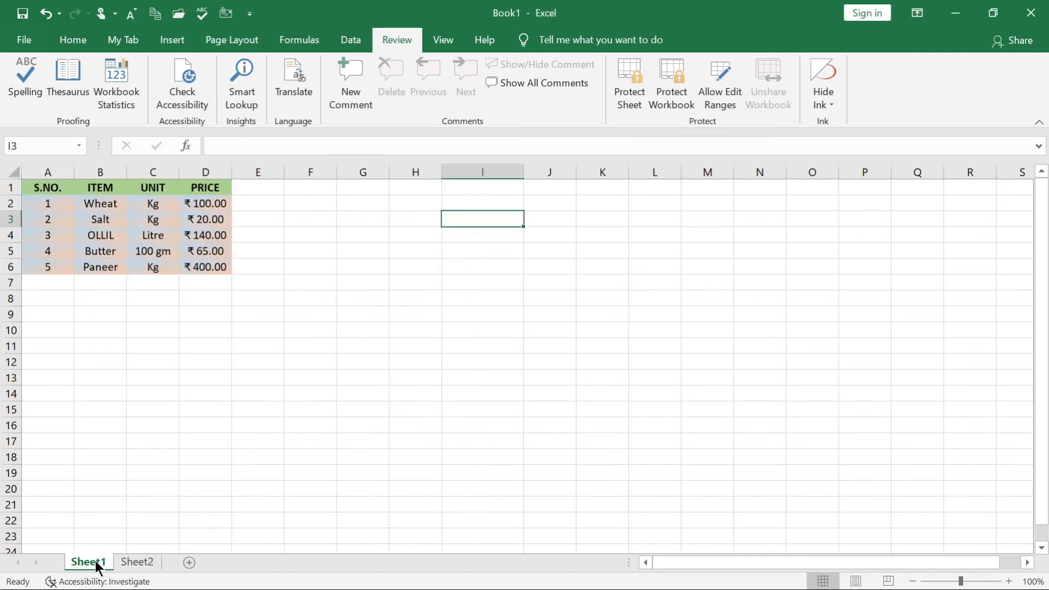
{"action": "left_click", "coordinate": [123, 318]}
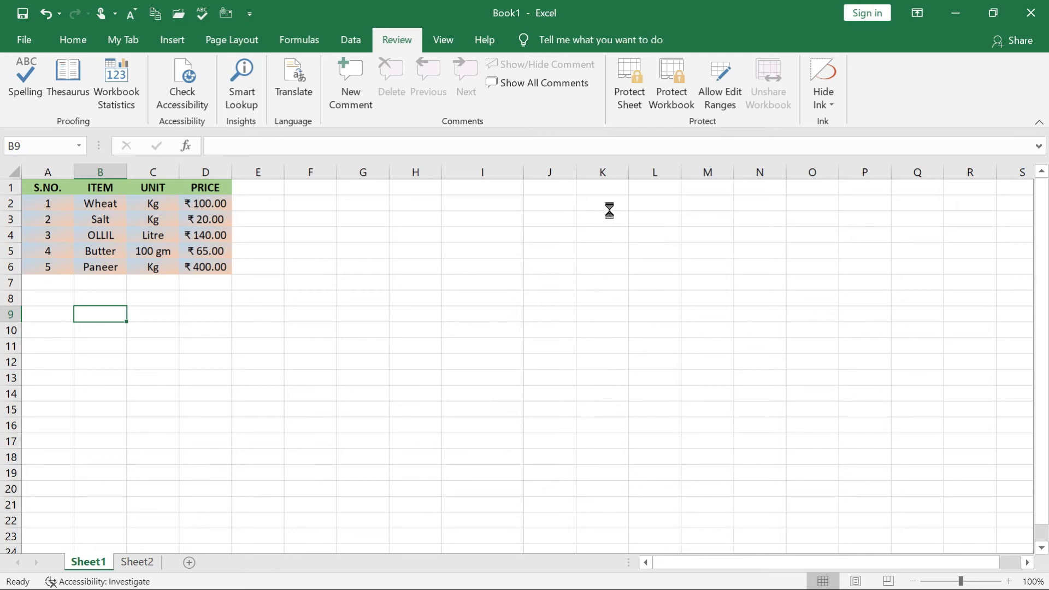
Create a new blank workbook and enter Creamy Panner in cell B6
{"action": "key", "text": "ctrl+n"}
{"action": "left_click", "coordinate": [109, 261]}
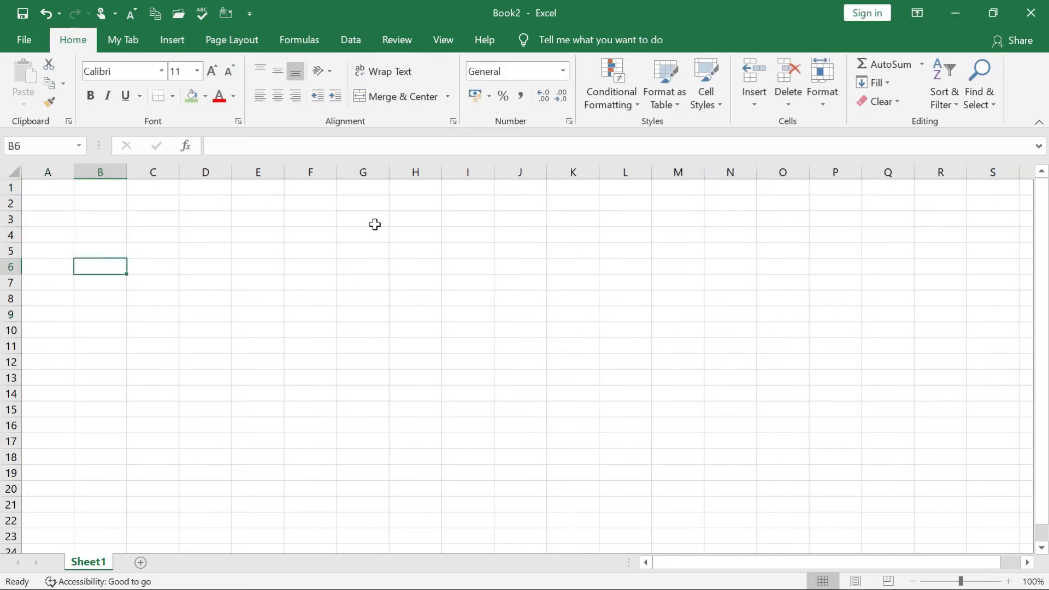
{"action": "type", "text": "Cream"}
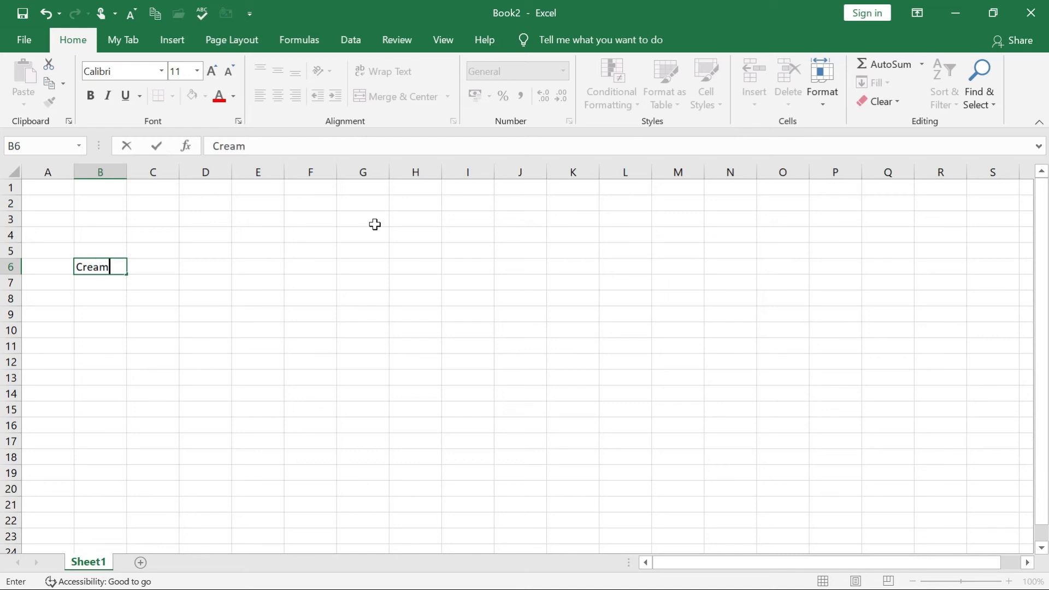
{"action": "type", "text": "y Panner"}
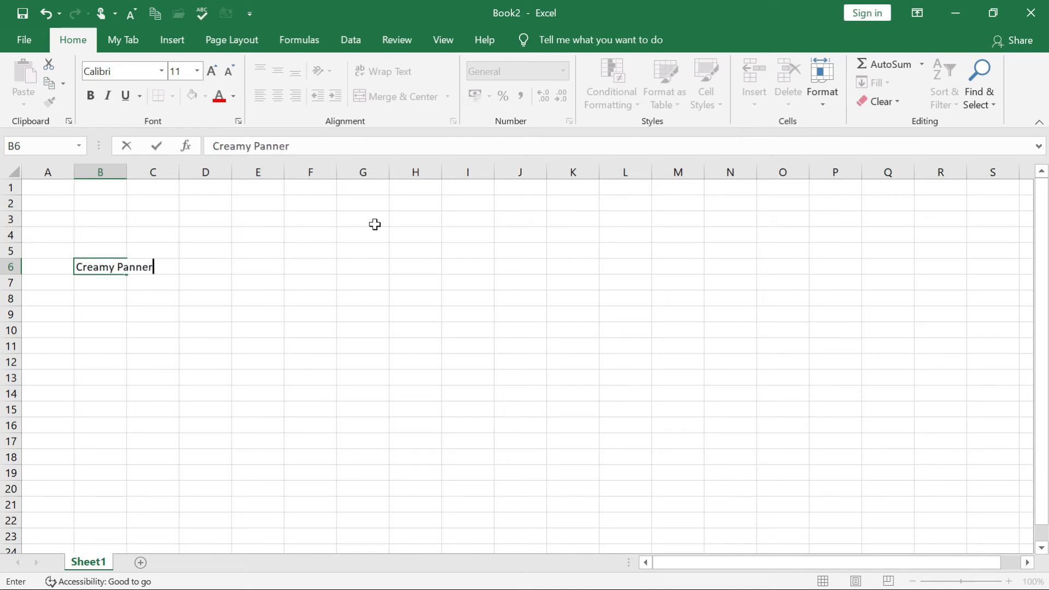
{"action": "left_click", "coordinate": [281, 309]}
Widen column B so that the text in cell B6 fits inside it
{"action": "left_click", "coordinate": [164, 172]}
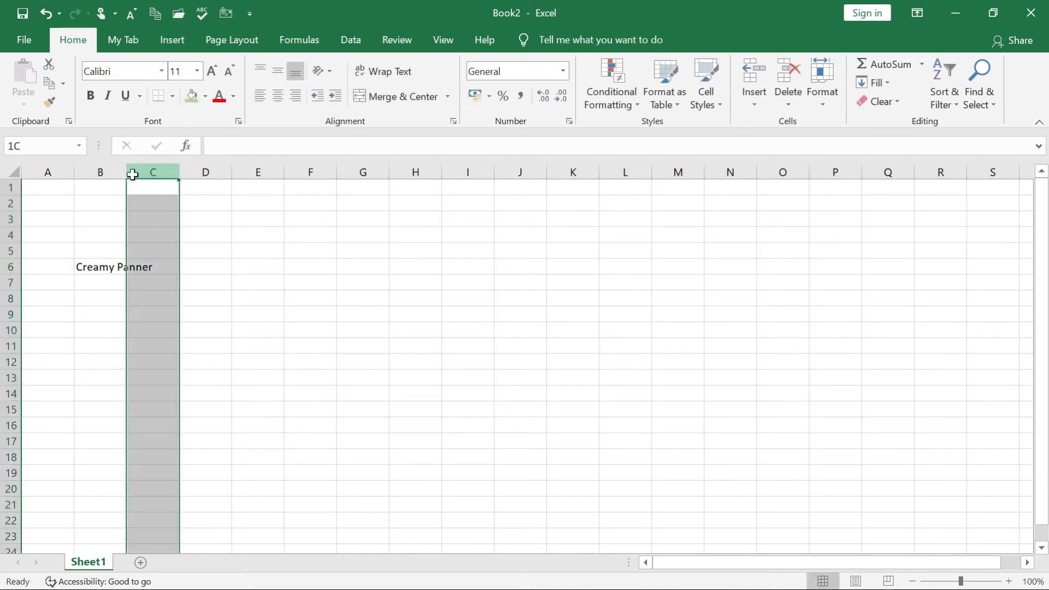
{"action": "left_click_drag", "start_coordinate": [128, 175], "coordinate": [171, 191]}
{"action": "left_click", "coordinate": [263, 312]}
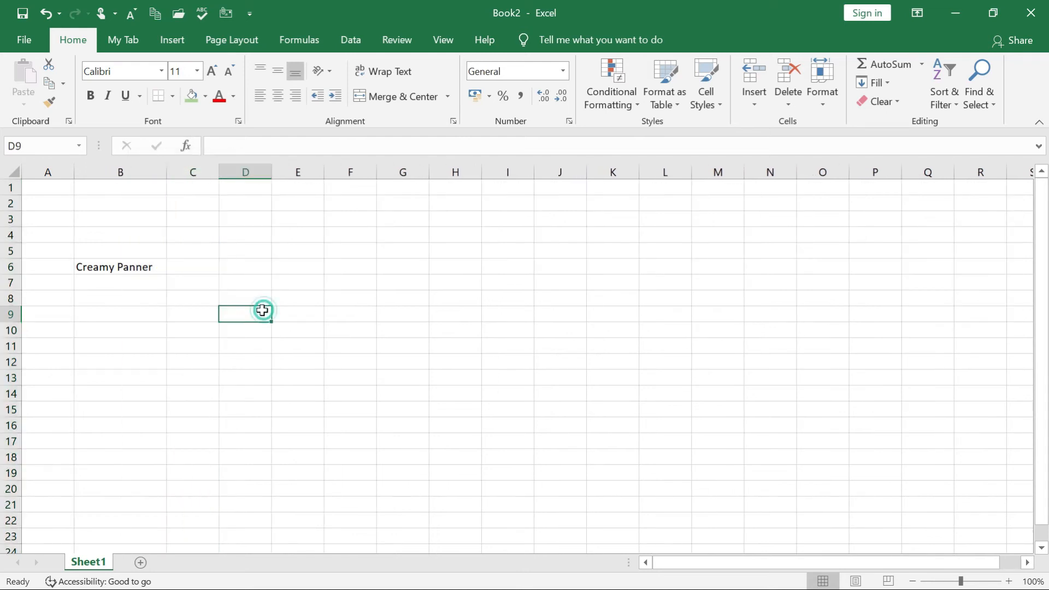
Run a spelling check from cell B6 of the new workbook and dismiss the completion message
{"action": "left_click", "coordinate": [136, 271]}
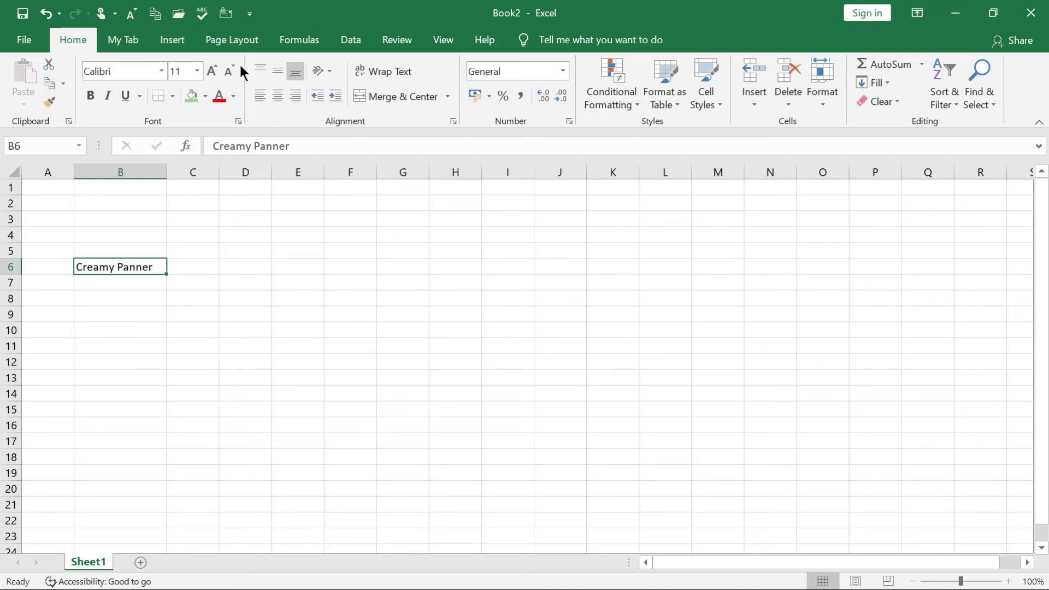
{"action": "left_click", "coordinate": [387, 43]}
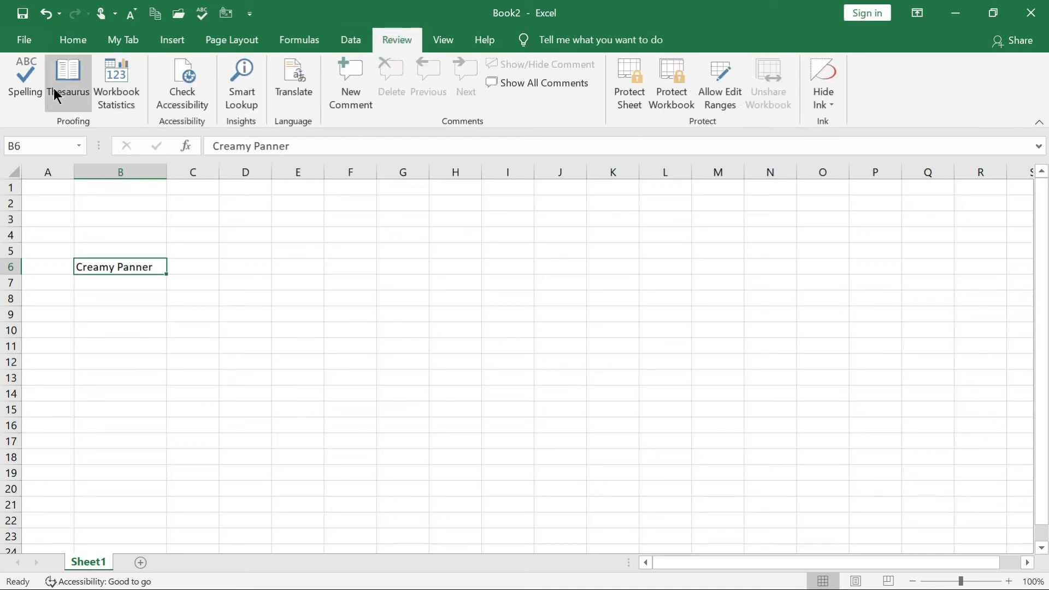
{"action": "left_click", "coordinate": [31, 77]}
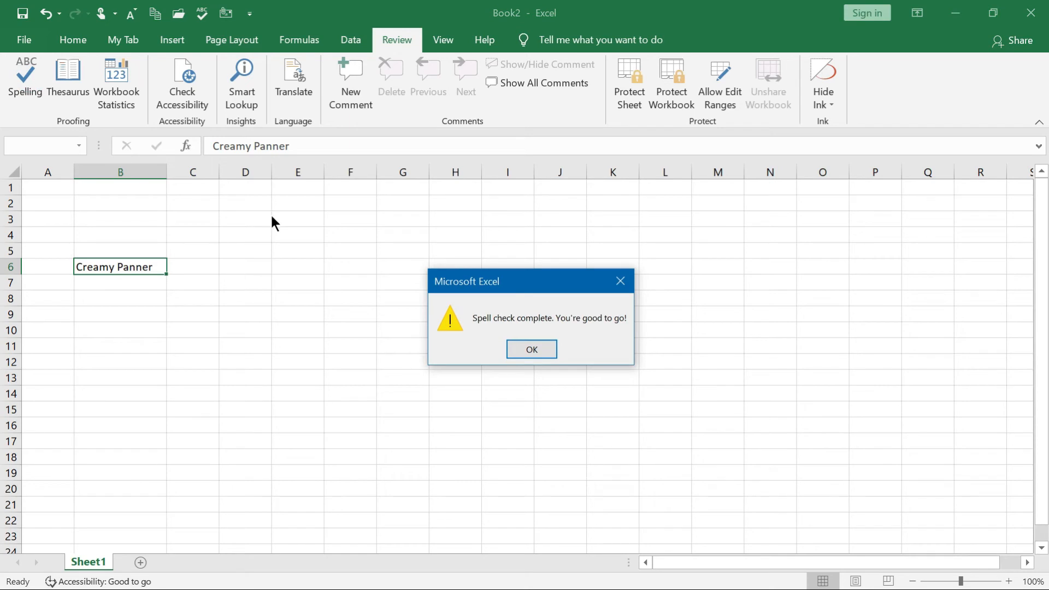
{"action": "left_click", "coordinate": [519, 349]}
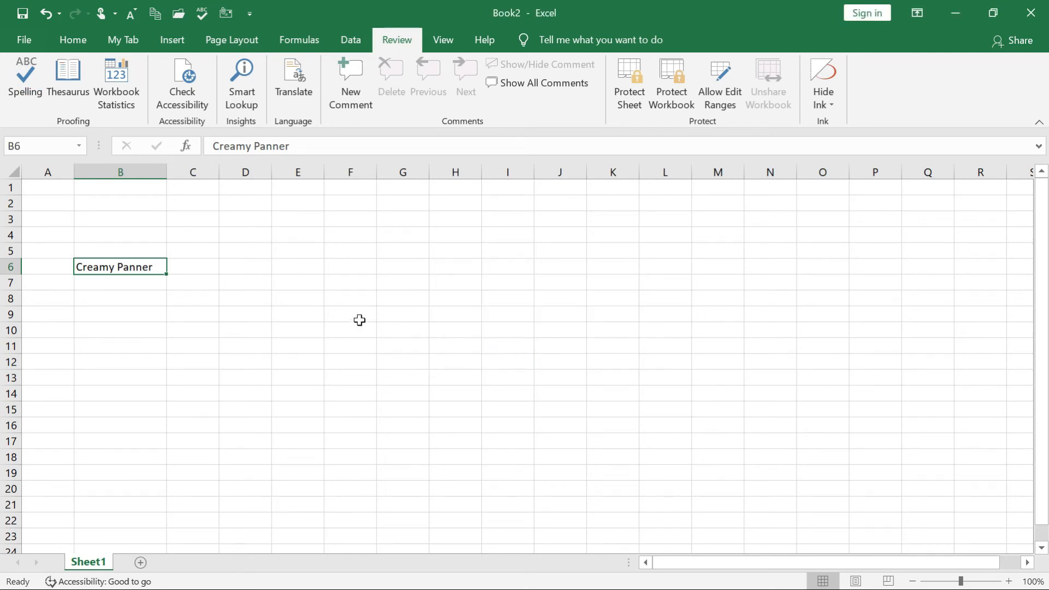
Replace the contents of cell B6 with the misspelled word Poonerr
{"action": "left_click", "coordinate": [152, 267]}
{"action": "key", "text": "Delete"}
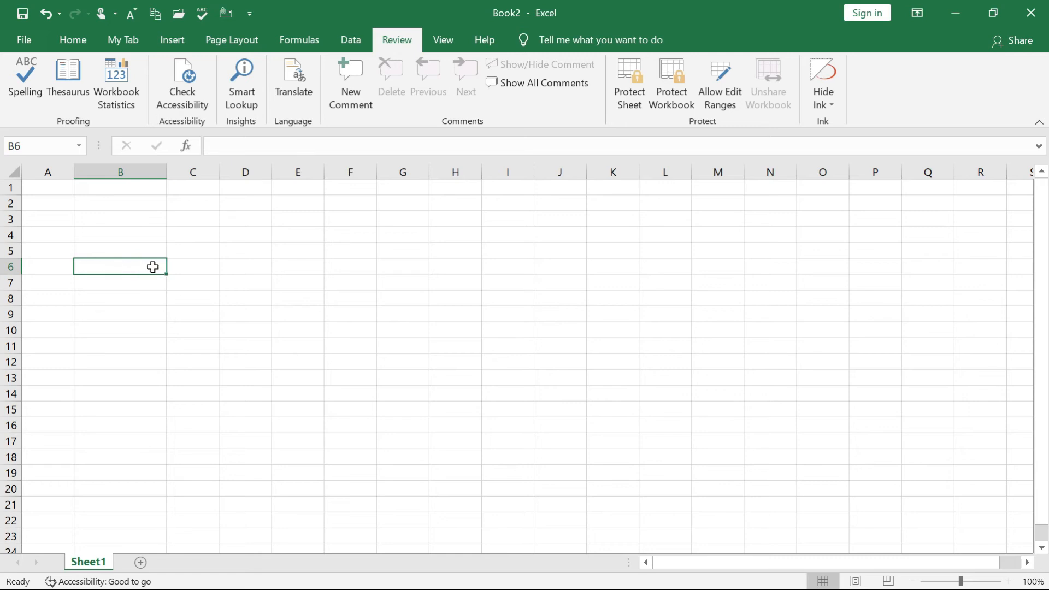
{"action": "type", "text": "Poo"}
{"action": "type", "text": "nerr"}
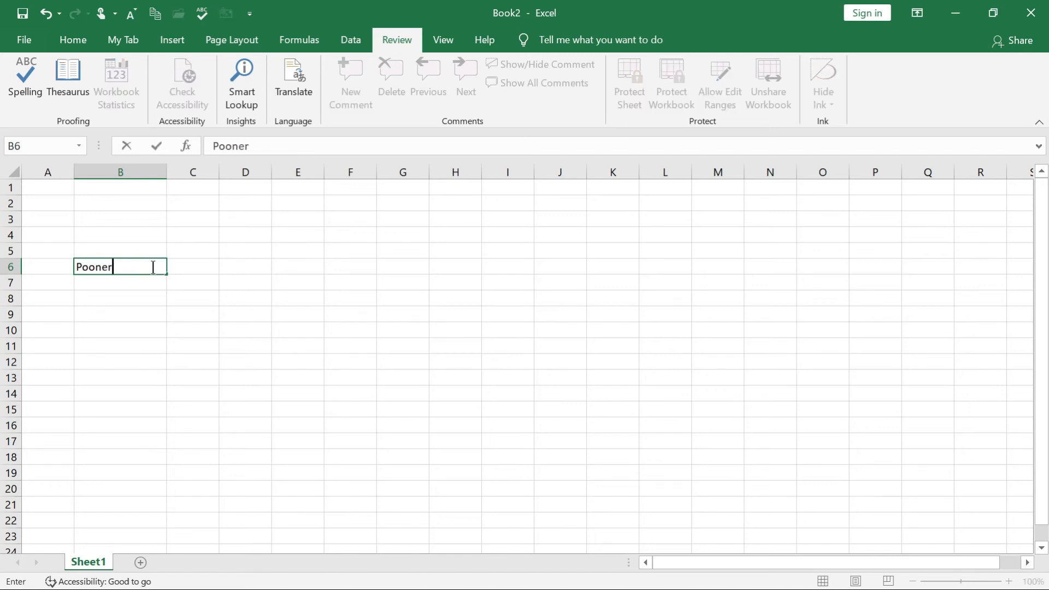
{"action": "left_click", "coordinate": [100, 335]}
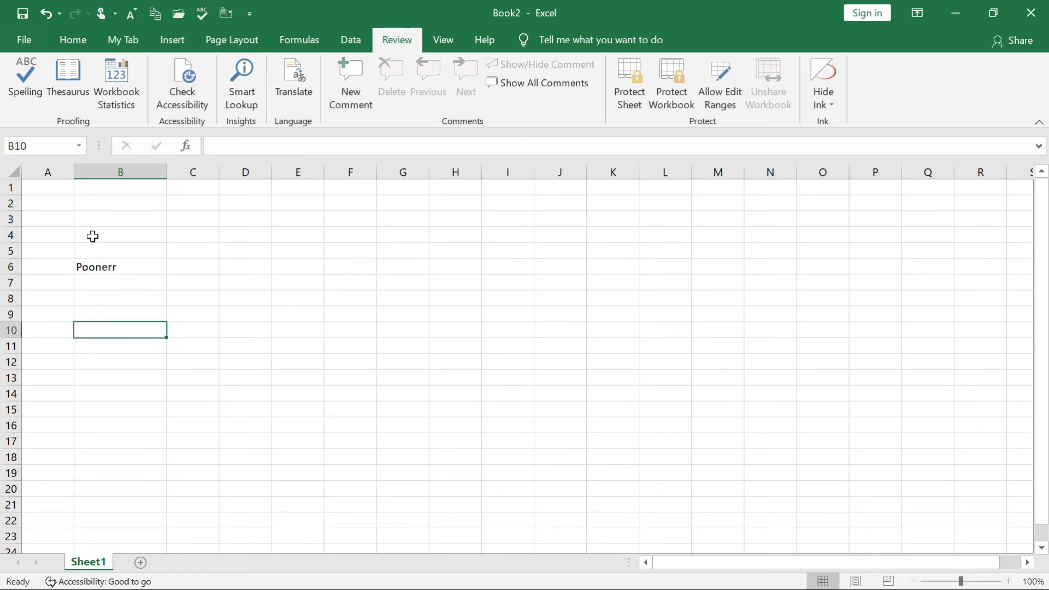
{"action": "left_click", "coordinate": [117, 278]}
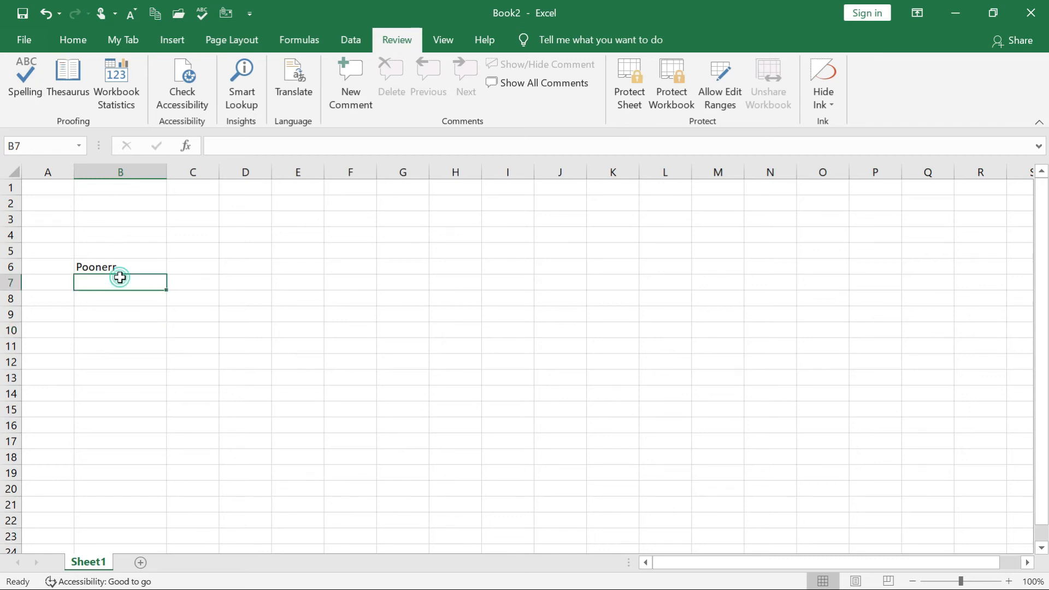
Check spelling from cell B6 and correct Poonerr to Paneer with a manually entered replacement, completing the check
{"action": "left_click", "coordinate": [112, 266]}
{"action": "left_click", "coordinate": [26, 85]}
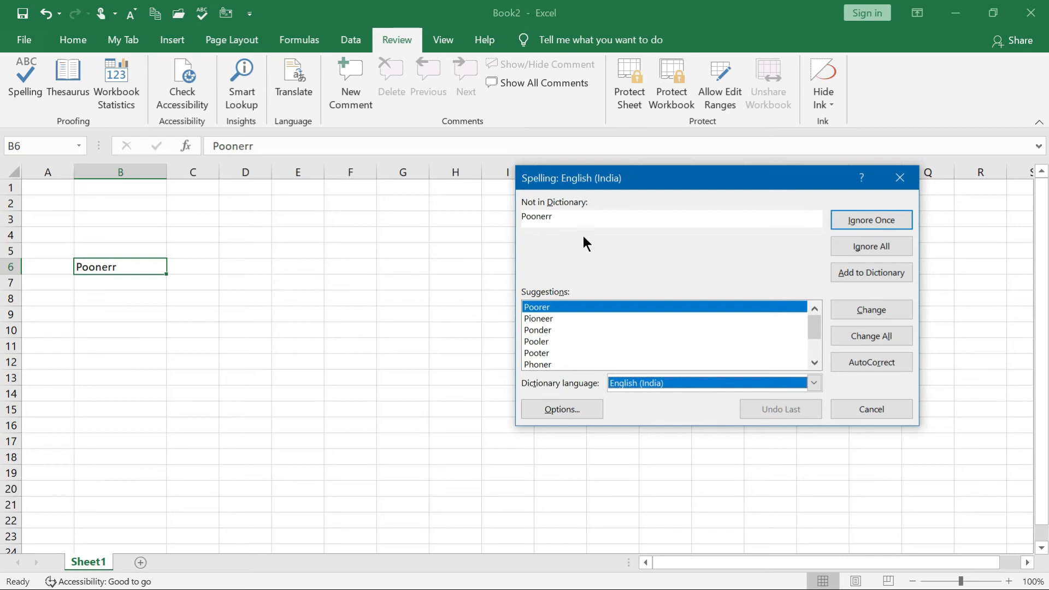
{"action": "left_click", "coordinate": [565, 215]}
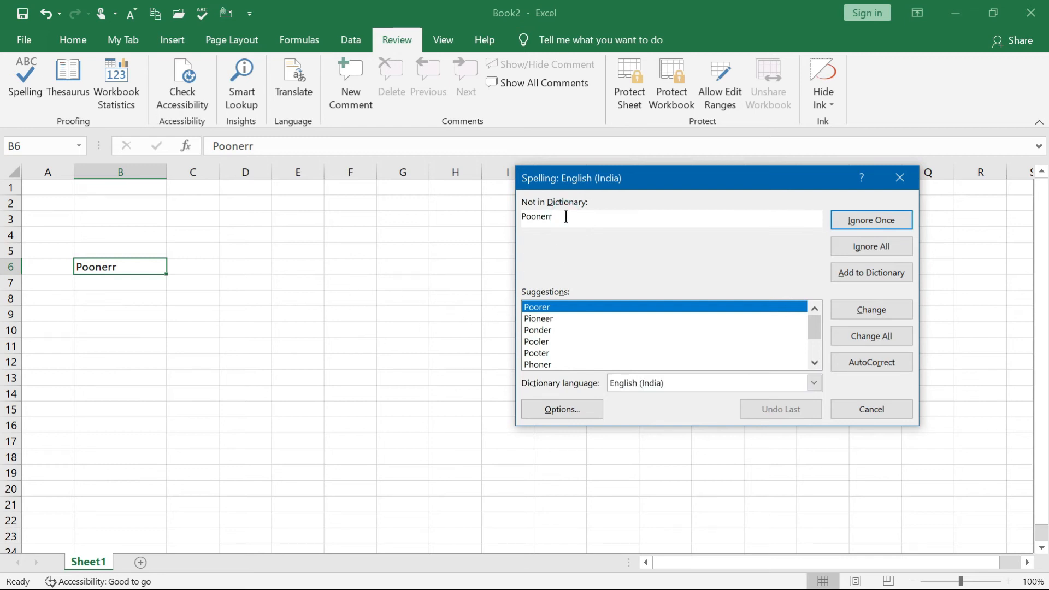
{"action": "key", "text": "BackSpace"}
{"action": "key", "text": "BackSpace"}
{"action": "key", "text": "BackSpace"}
{"action": "key", "text": "BackSpace"}
{"action": "key", "text": "BackSpace"}
{"action": "key", "text": "BackSpace"}
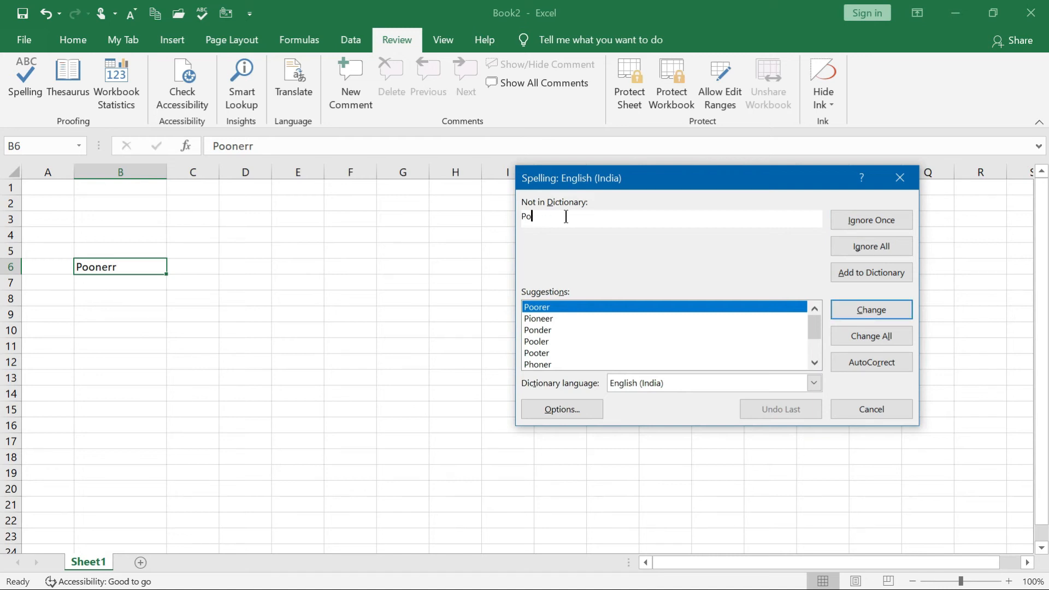
{"action": "type", "text": "aneer"}
{"action": "left_click", "coordinate": [878, 309]}
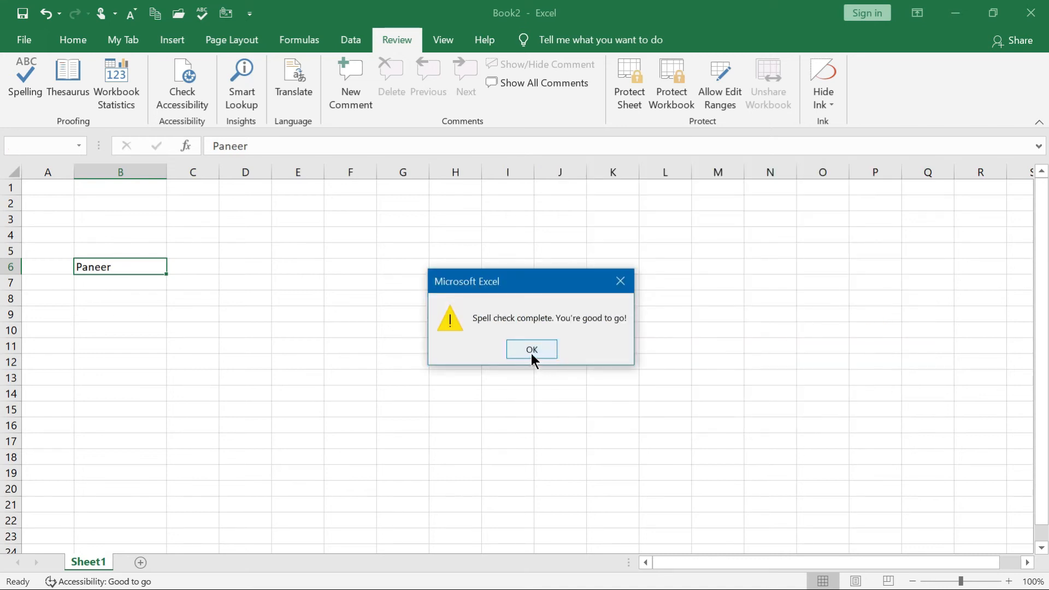
{"action": "left_click", "coordinate": [531, 353]}
Enter the misspelled text Oister Sauce in cell B7
{"action": "left_click", "coordinate": [123, 279]}
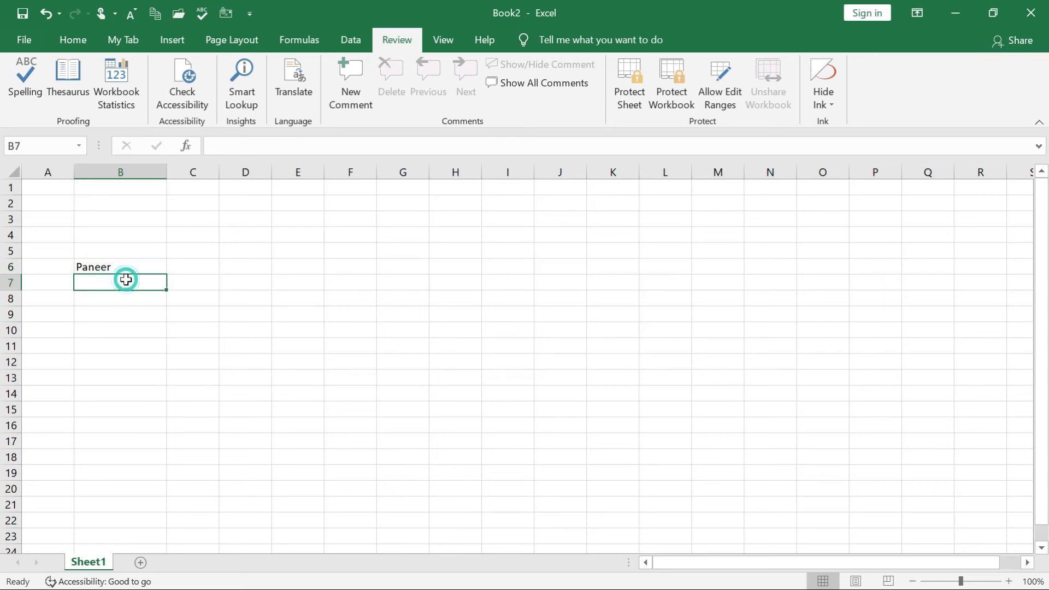
{"action": "type", "text": "Oi"}
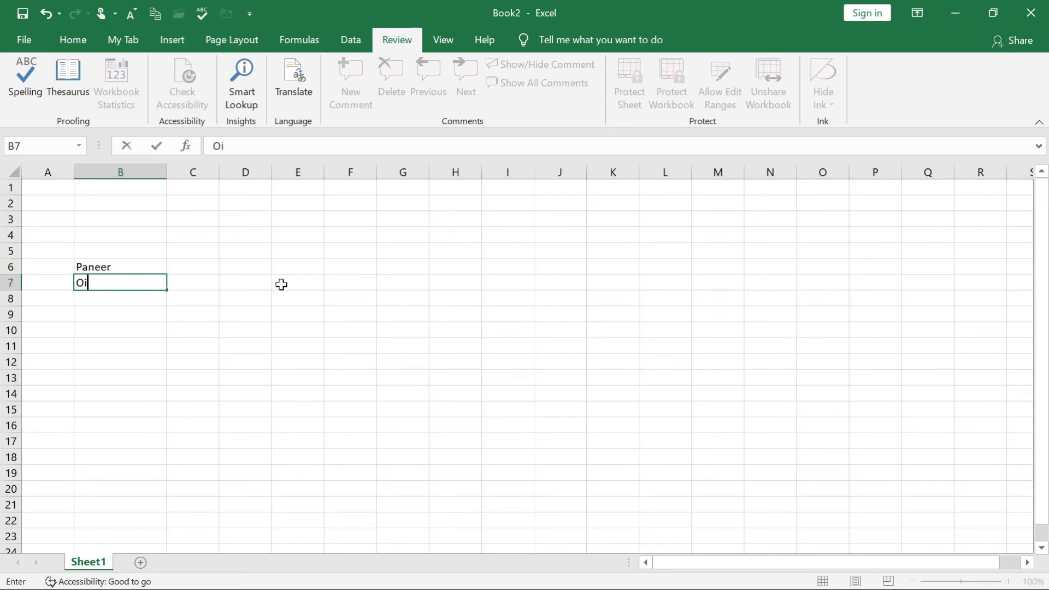
{"action": "type", "text": "ster Sauce"}
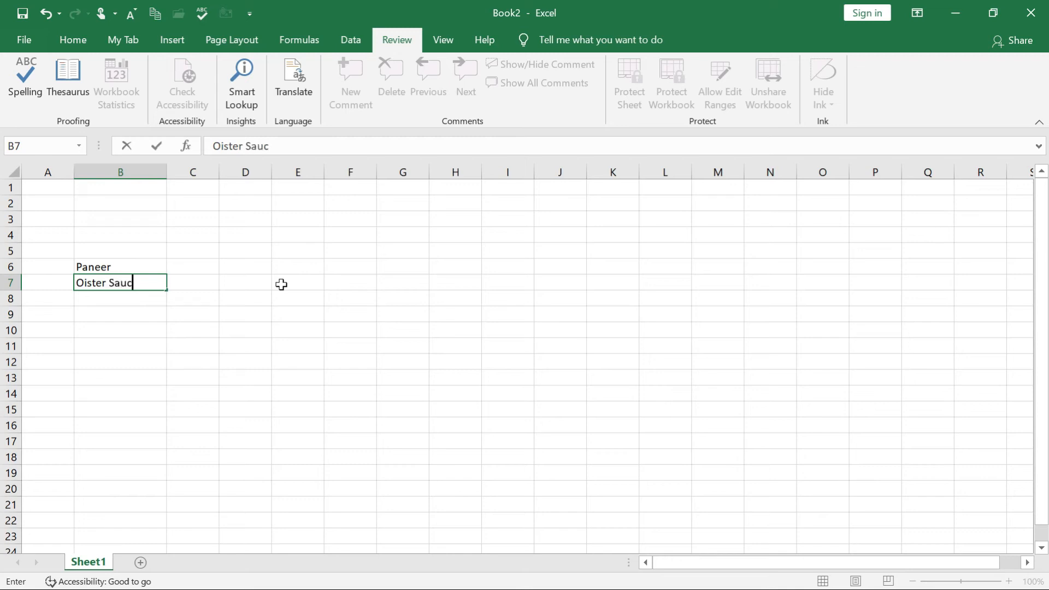
{"action": "left_click", "coordinate": [210, 333]}
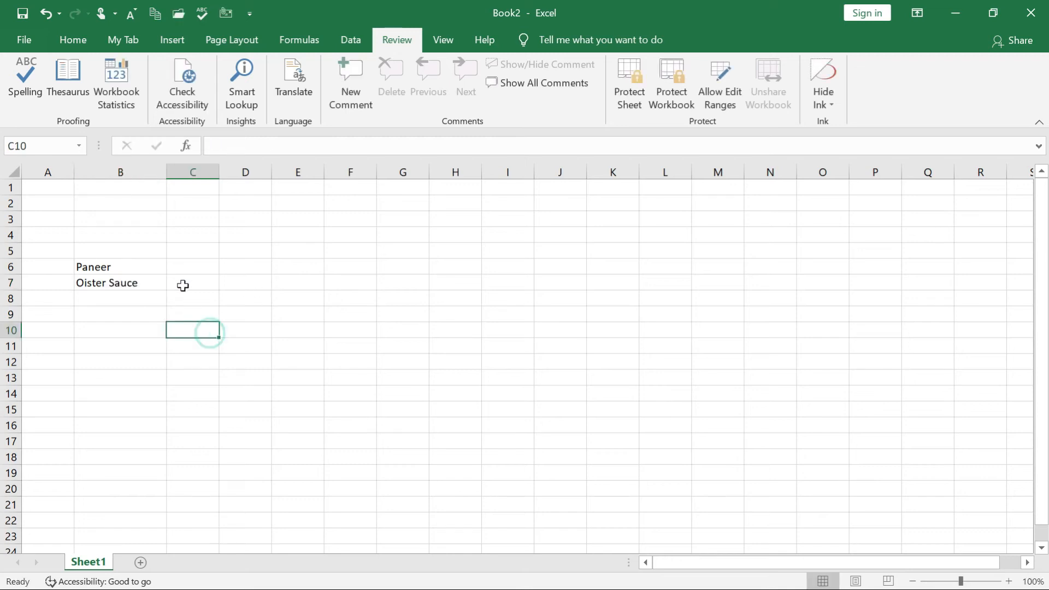
Check spelling from cell B7 and add Oister to the dictionary, declining to continue from the beginning of the sheet
{"action": "left_click", "coordinate": [130, 284]}
{"action": "left_click", "coordinate": [36, 72]}
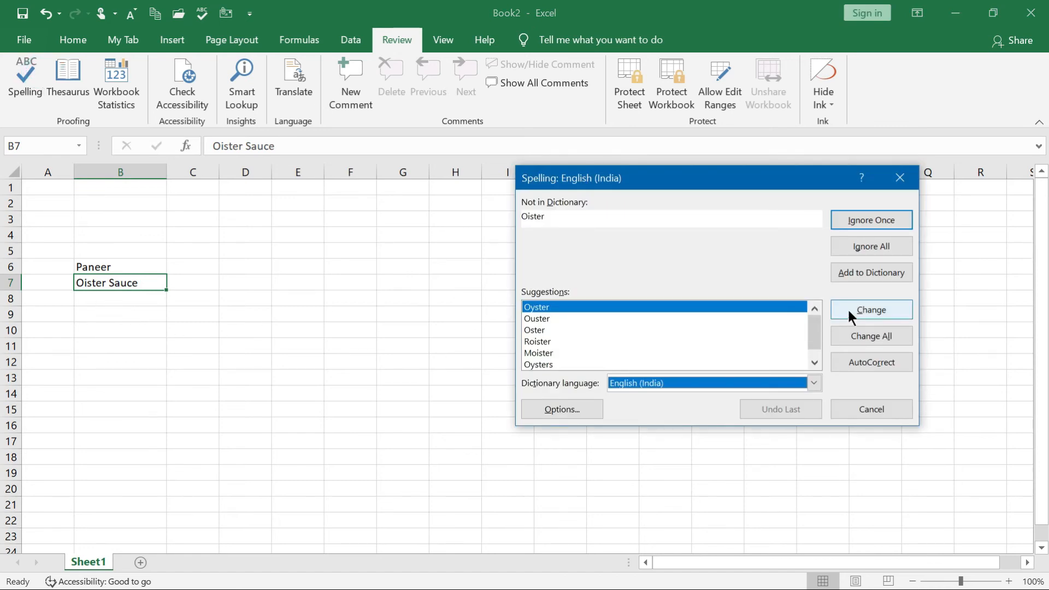
{"action": "left_click", "coordinate": [863, 273]}
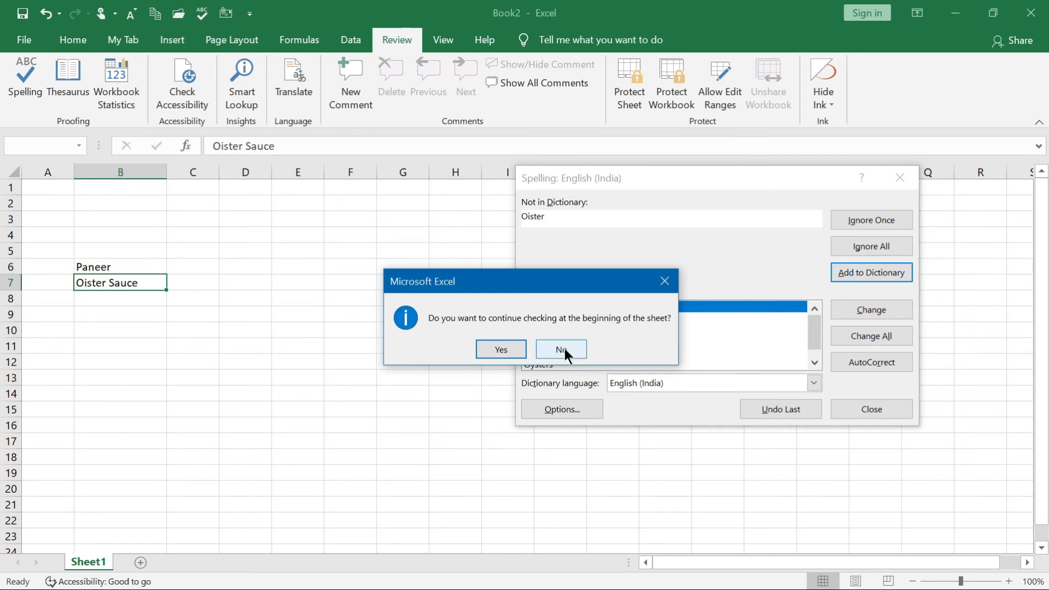
{"action": "left_click", "coordinate": [564, 350]}
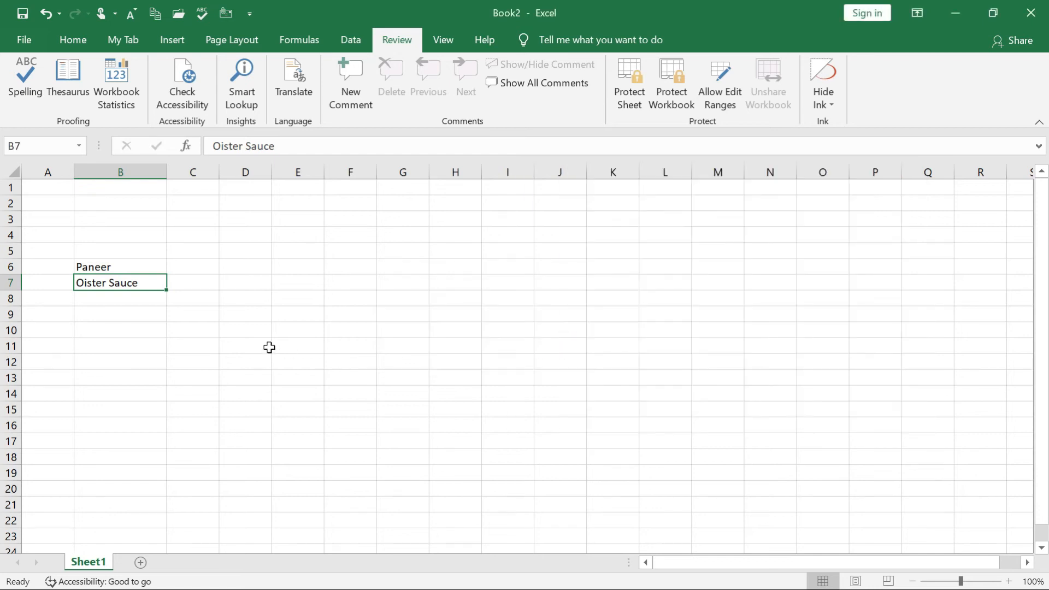
Close the Book2 workbook without saving its changes and return to the item price table in Book1
{"action": "left_click", "coordinate": [140, 284]}
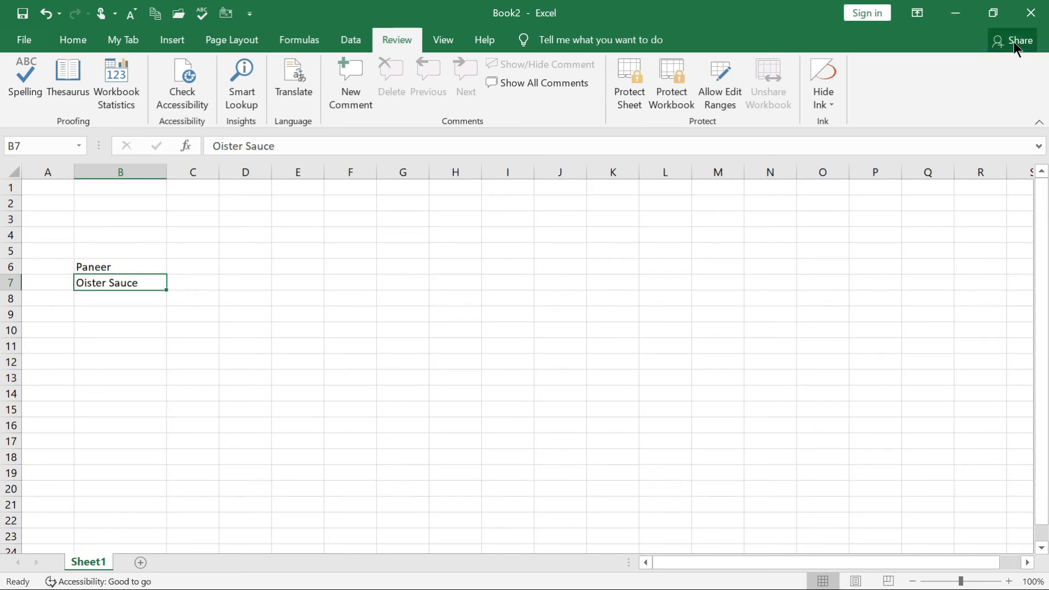
{"action": "left_click", "coordinate": [1034, 14]}
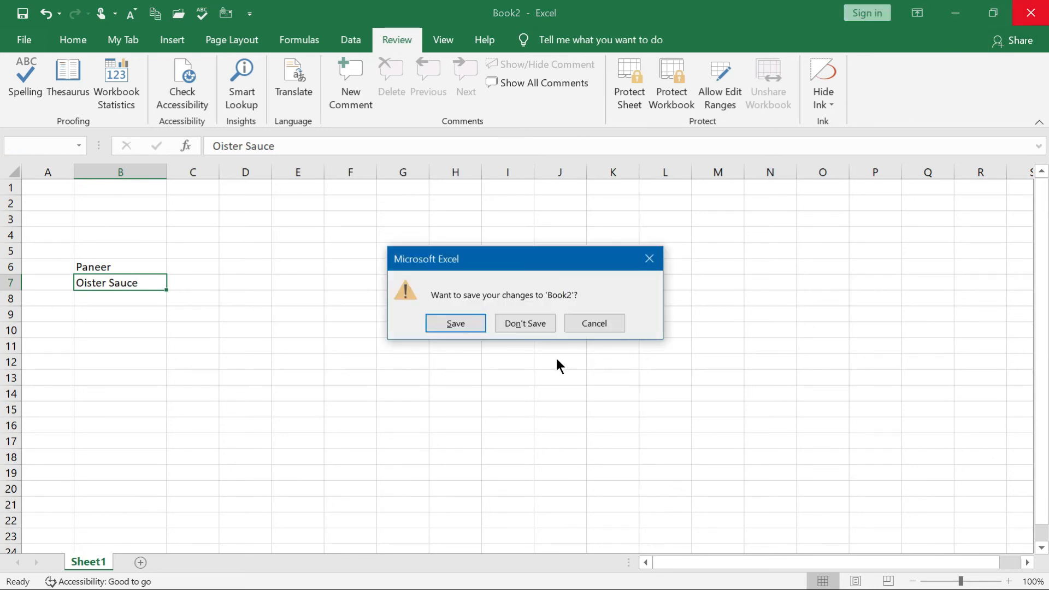
{"action": "left_click", "coordinate": [523, 325]}
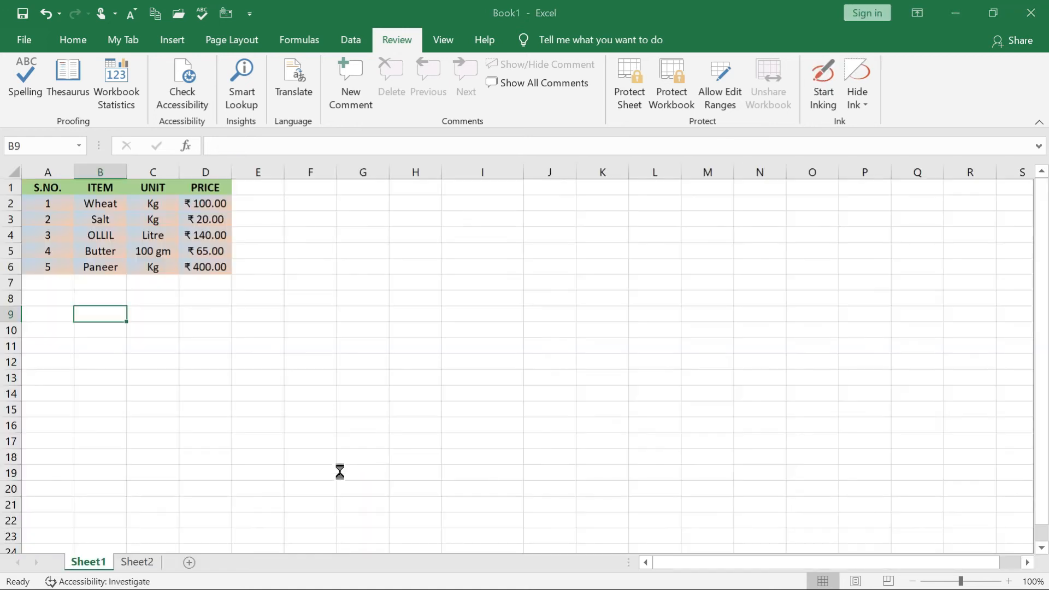
{"action": "left_click", "coordinate": [223, 393]}
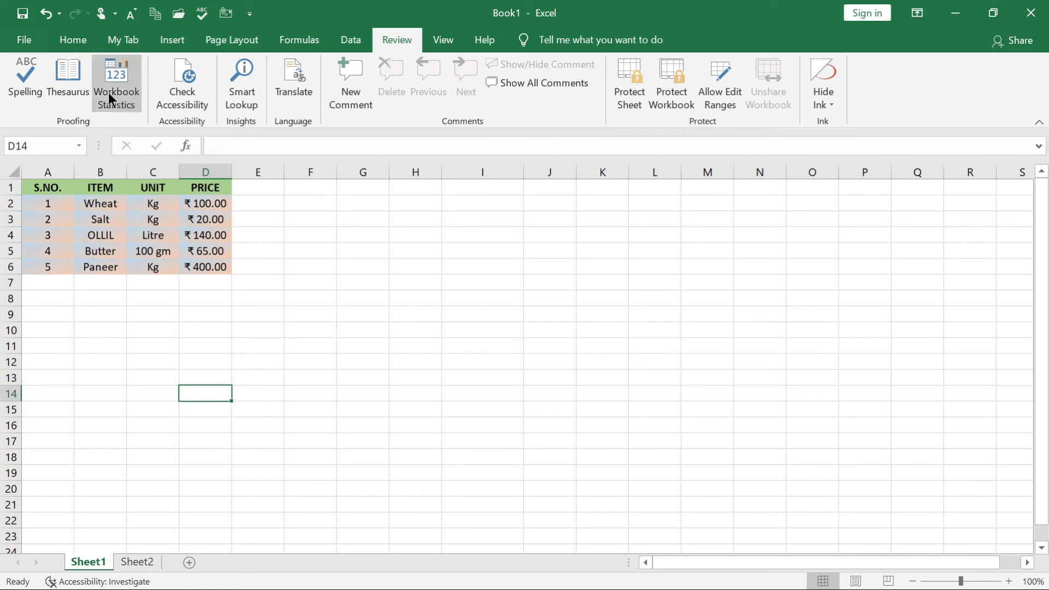
Examine the cell deletion options for the ITEM header cell B1 and dismiss them without deleting anything
{"action": "left_click", "coordinate": [83, 46]}
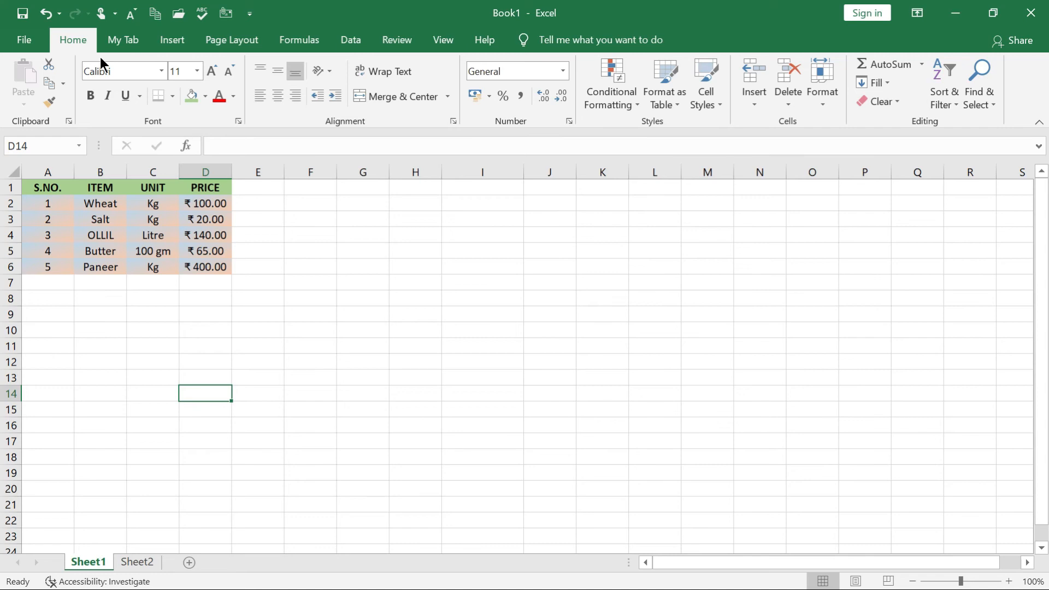
{"action": "left_click", "coordinate": [113, 189]}
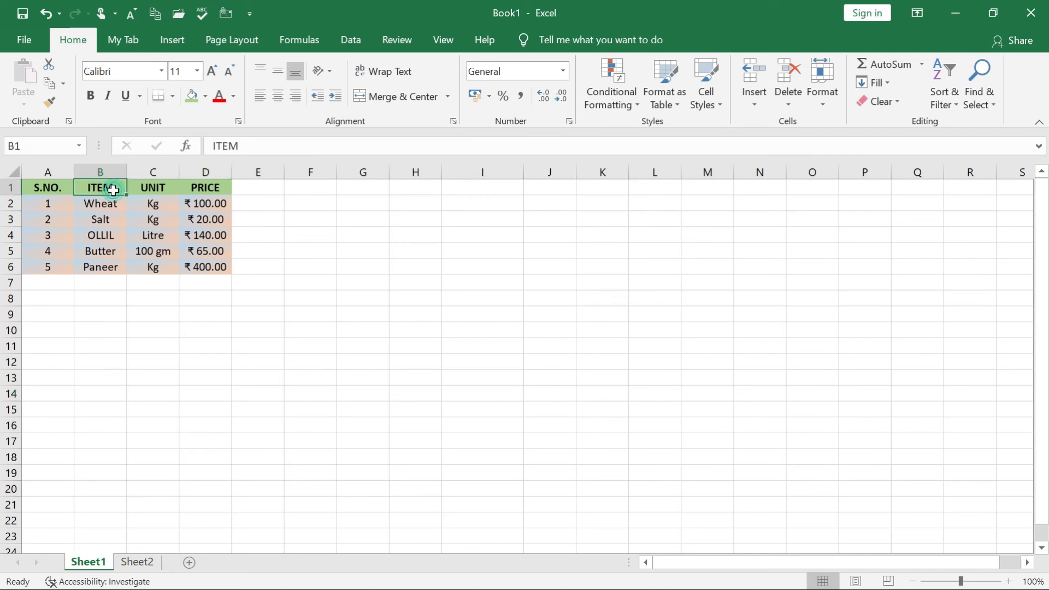
{"action": "right_click", "coordinate": [113, 190]}
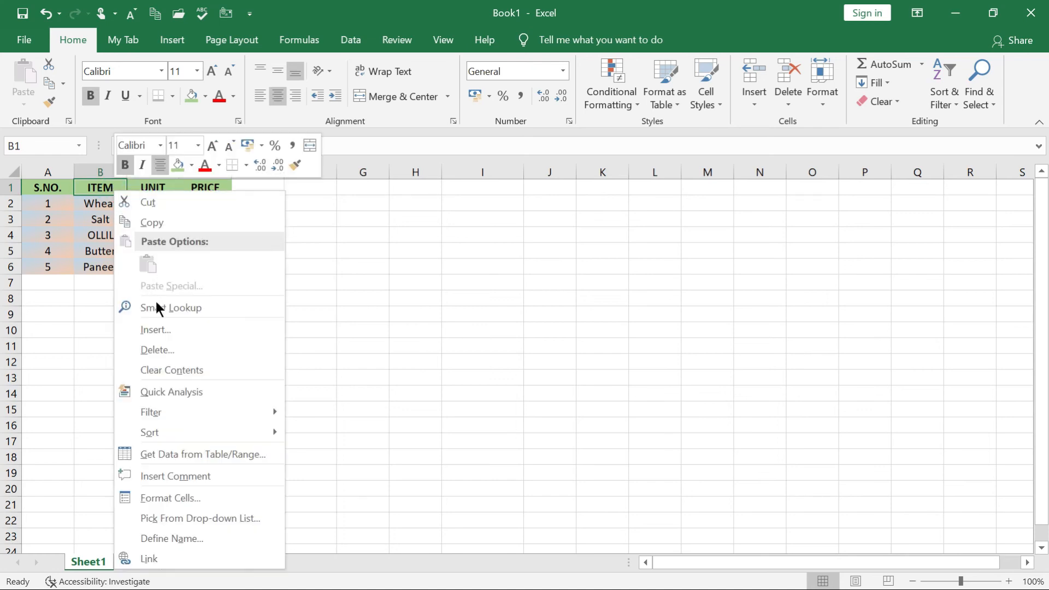
{"action": "left_click", "coordinate": [166, 350]}
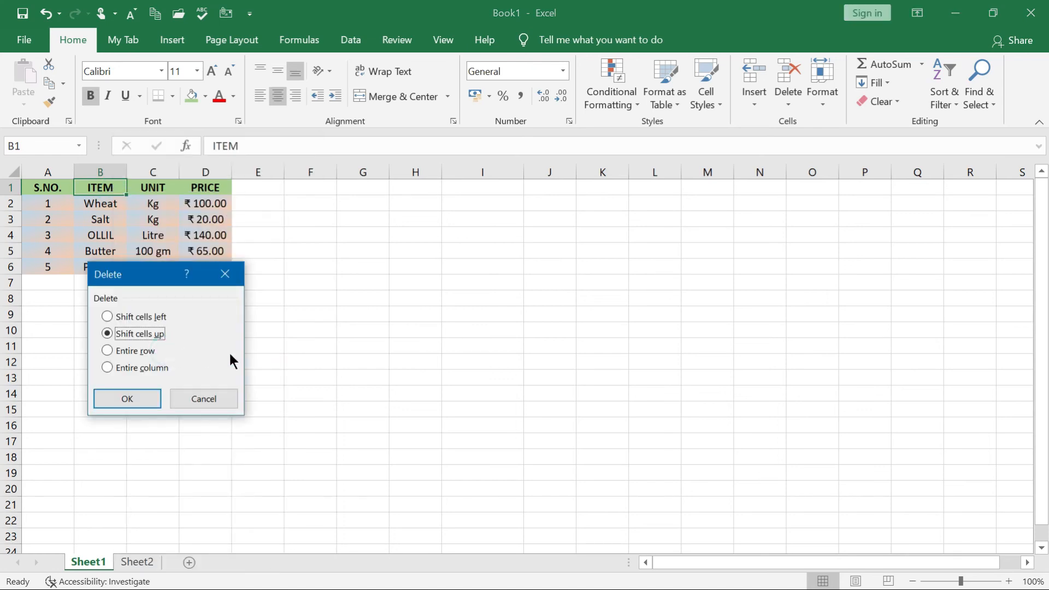
{"action": "left_click_drag", "start_coordinate": [153, 271], "coordinate": [504, 202]}
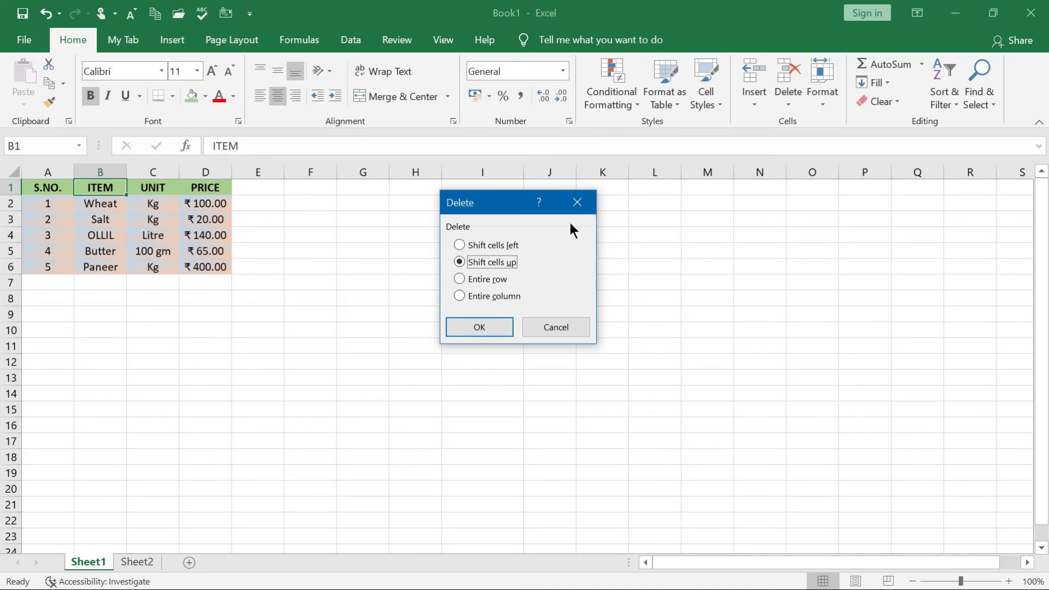
{"action": "left_click", "coordinate": [579, 204]}
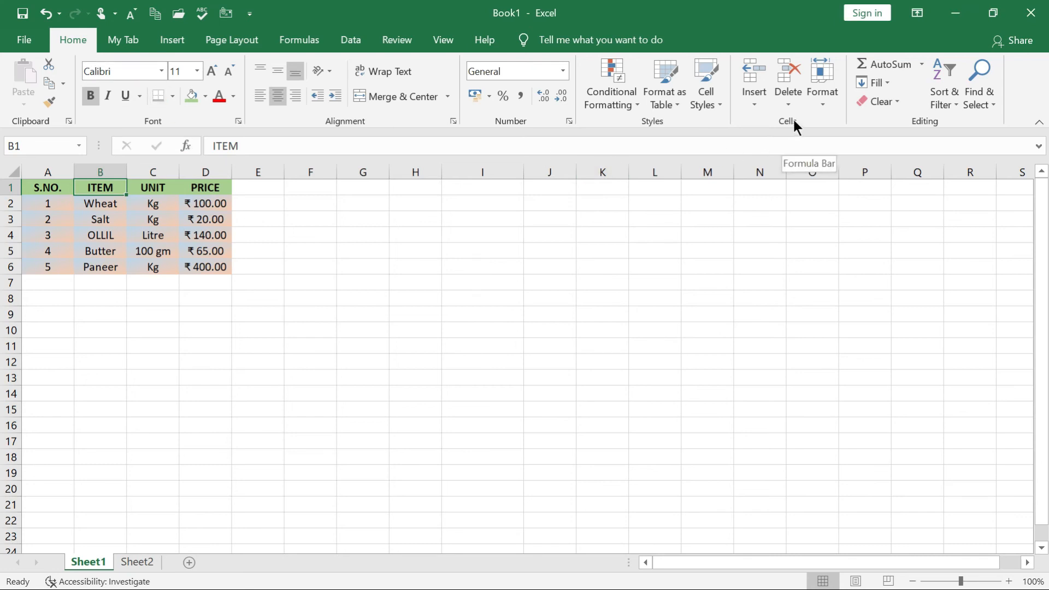
Delete the sheet column containing the ITEM header, and undo the deletion
{"action": "left_click", "coordinate": [789, 103]}
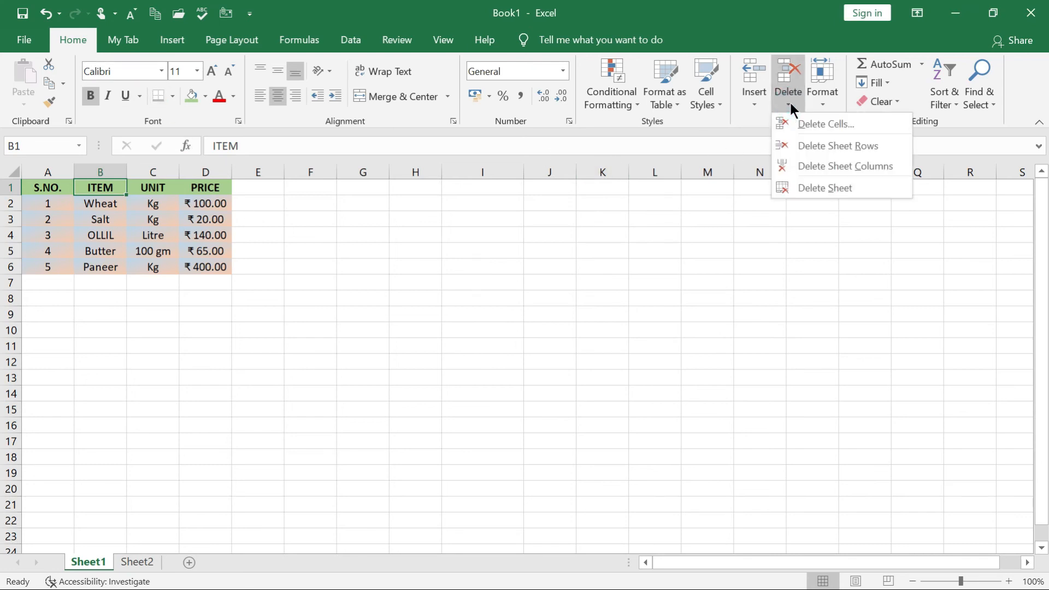
{"action": "left_click", "coordinate": [817, 166]}
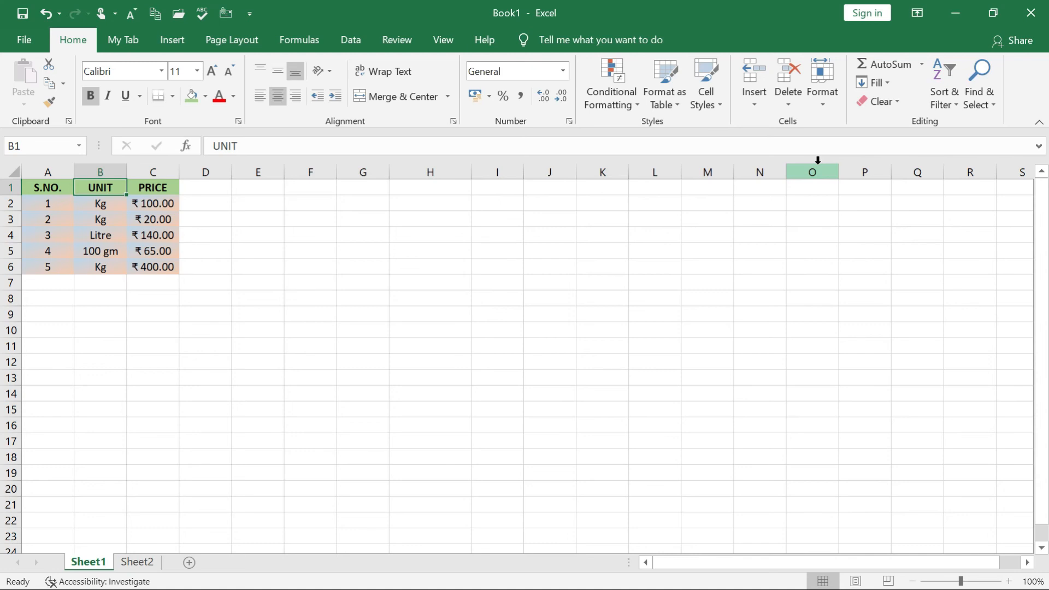
{"action": "key", "text": "ctrl+z"}
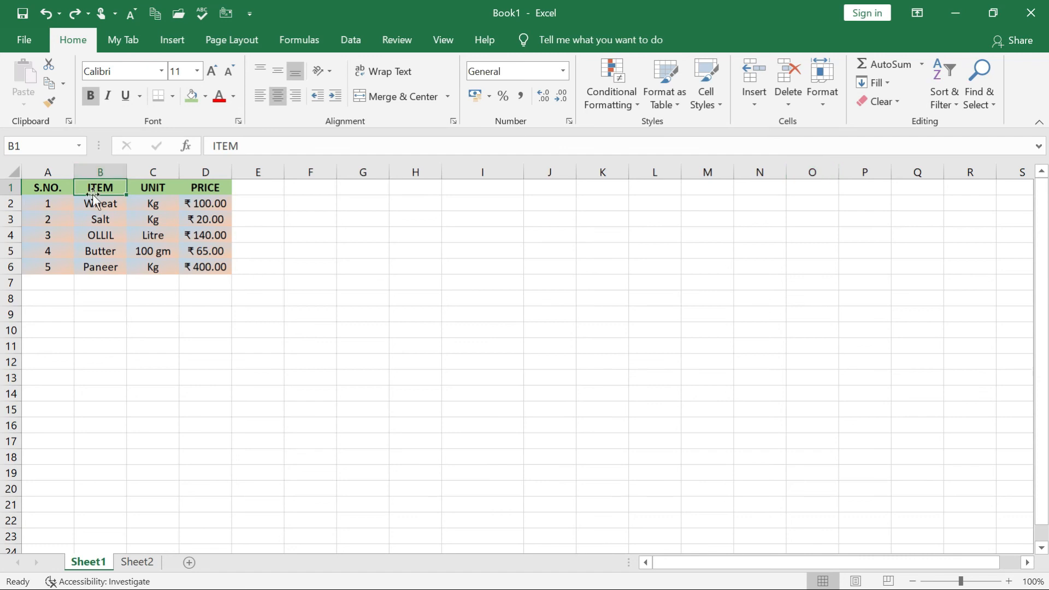
Delete the ITEM column using the Entire column option for cell B1, and undo the deletion
{"action": "left_click_drag", "start_coordinate": [90, 195], "coordinate": [93, 196]}
{"action": "right_click", "coordinate": [93, 188]}
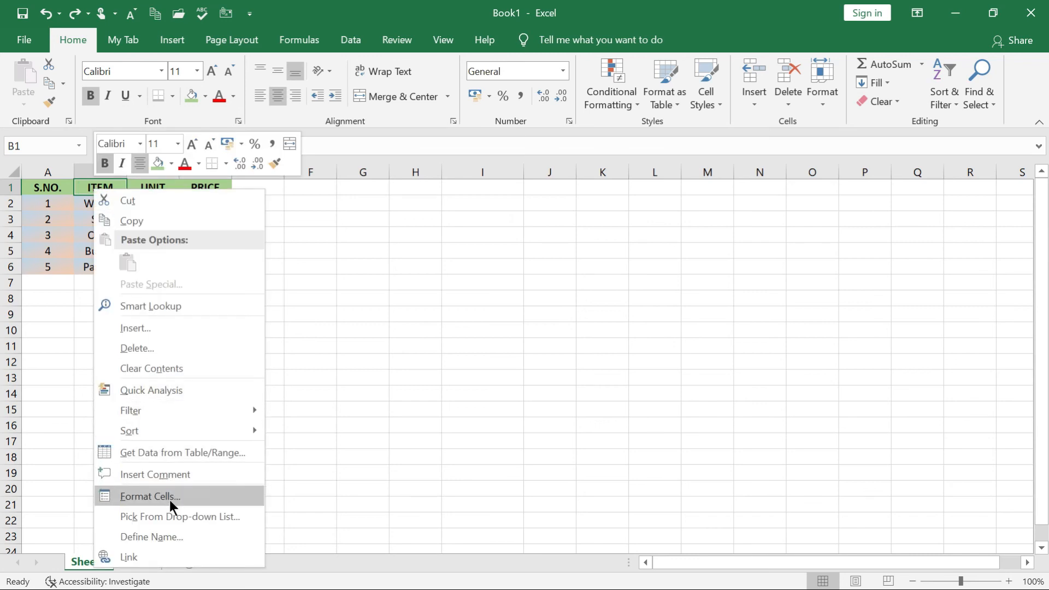
{"action": "left_click", "coordinate": [140, 348]}
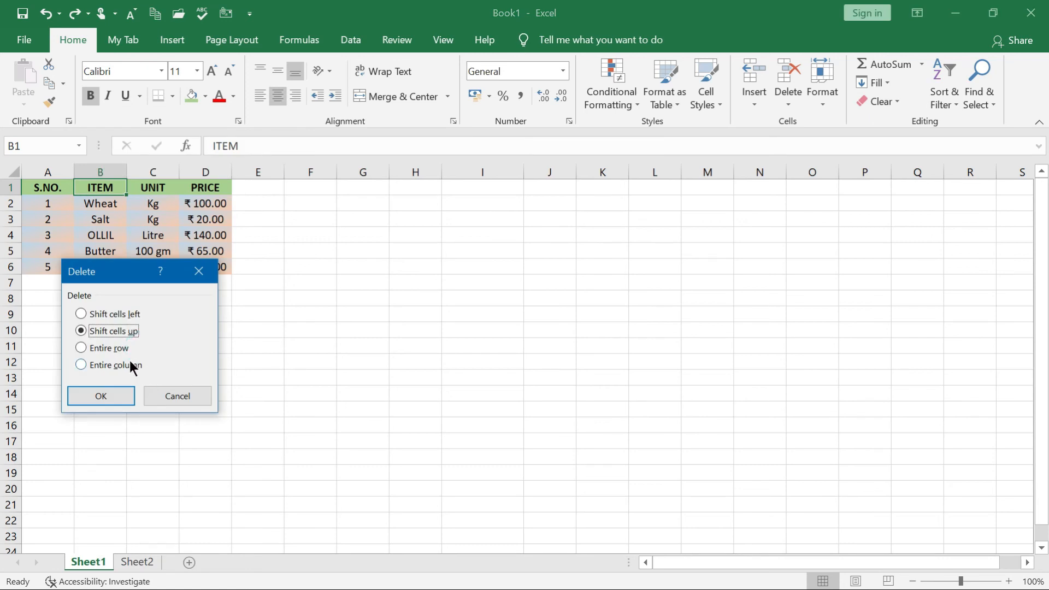
{"action": "left_click", "coordinate": [119, 367]}
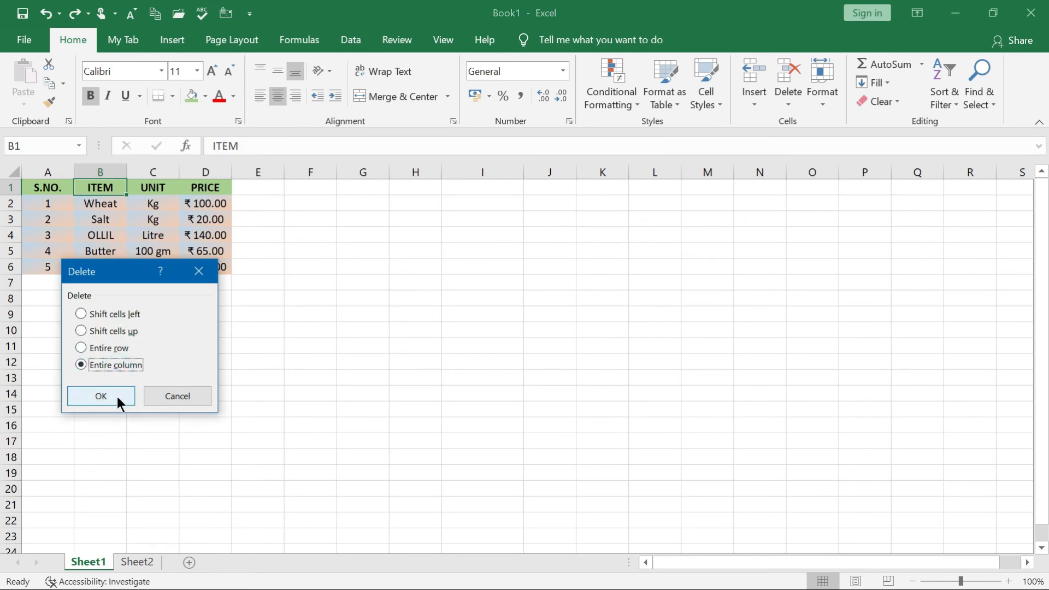
{"action": "left_click", "coordinate": [117, 397]}
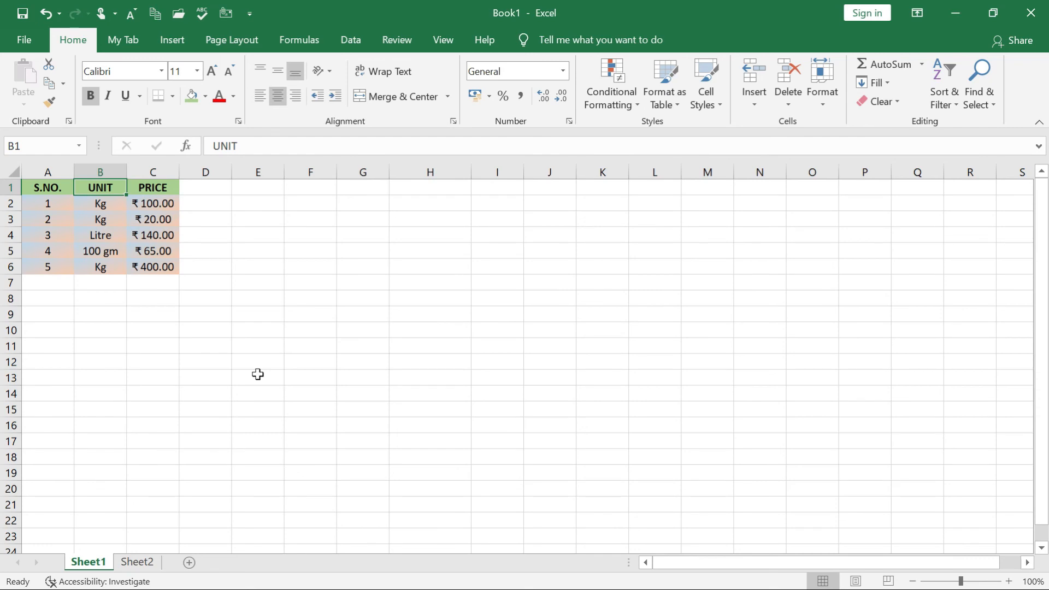
{"action": "key", "text": "ctrl+z"}
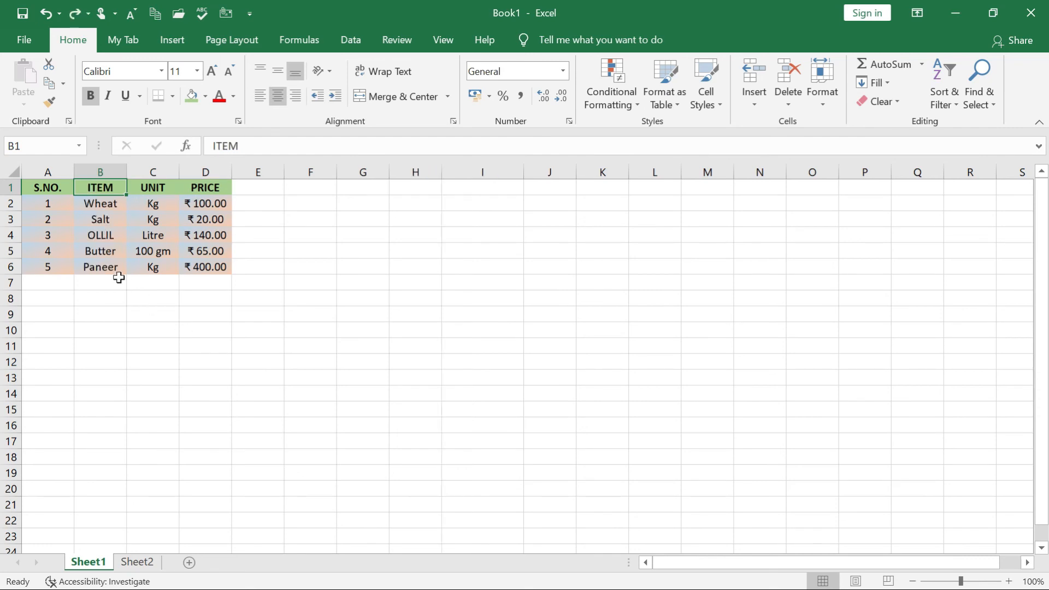
Delete the entire sheet row containing the Salt item
{"action": "left_click", "coordinate": [98, 220]}
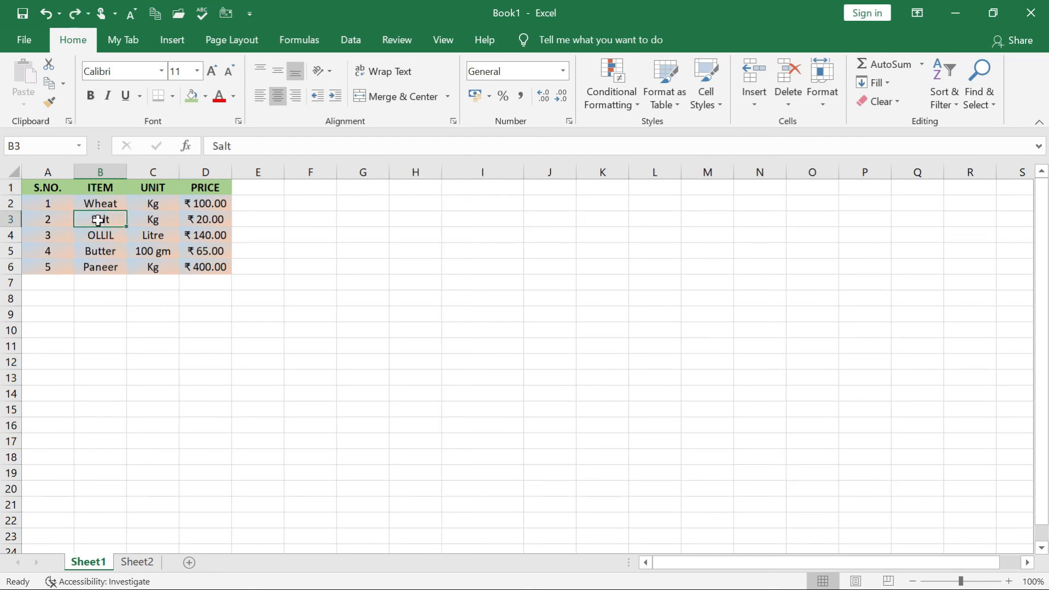
{"action": "left_click", "coordinate": [786, 107]}
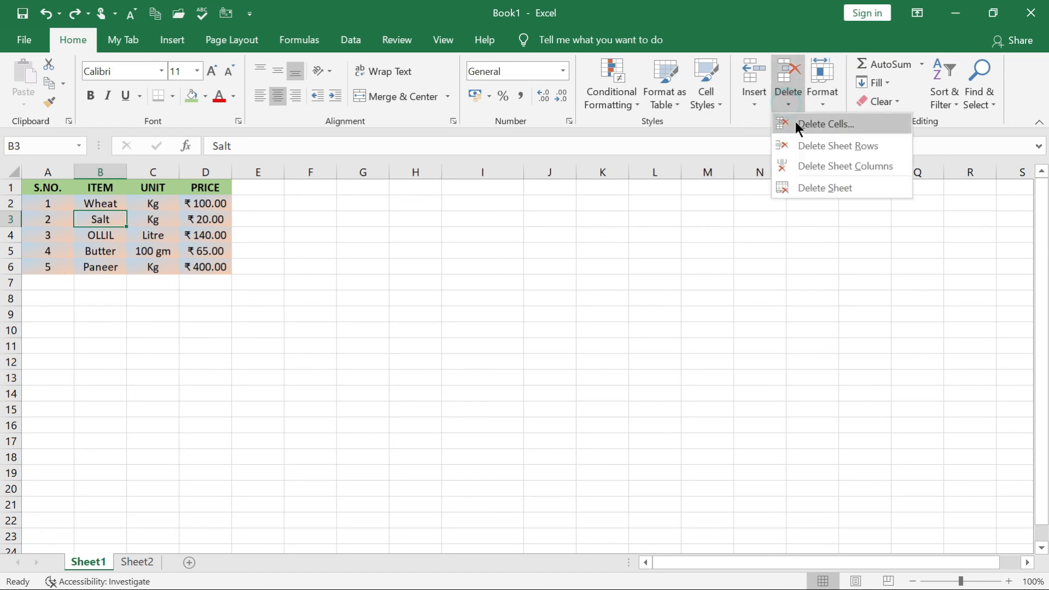
{"action": "left_click", "coordinate": [810, 146]}
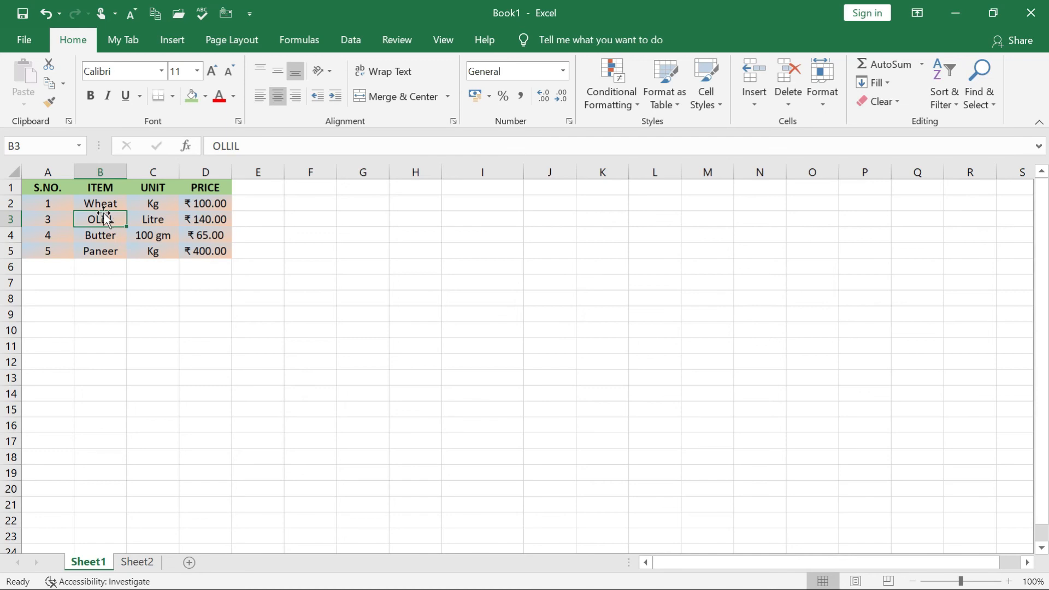
Delete the OLLIL and Butter sheet rows together, undo the deletion and deselect them
{"action": "left_click_drag", "start_coordinate": [104, 224], "coordinate": [105, 234]}
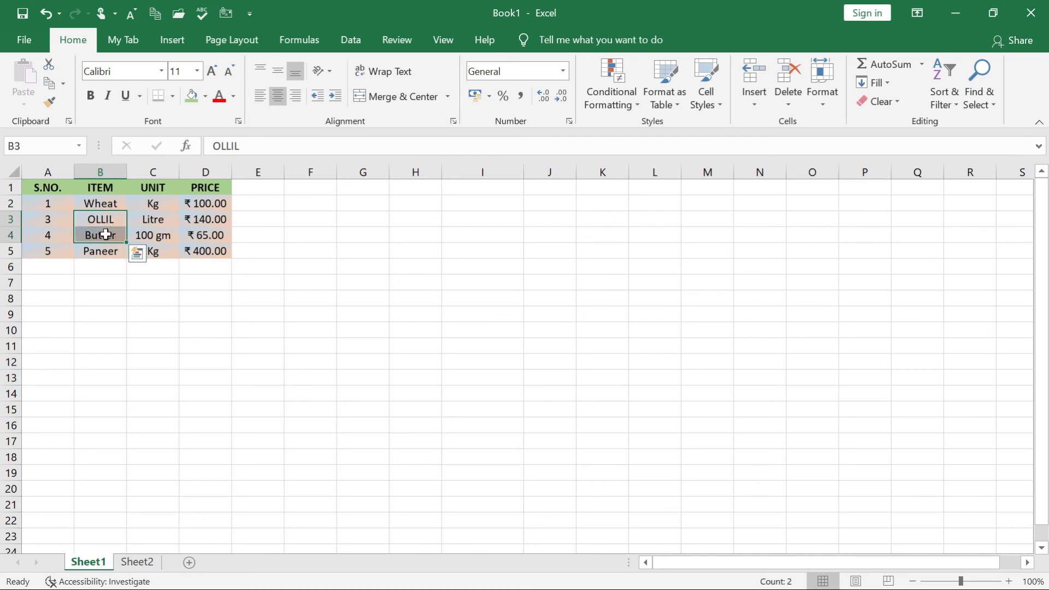
{"action": "left_click", "coordinate": [786, 107]}
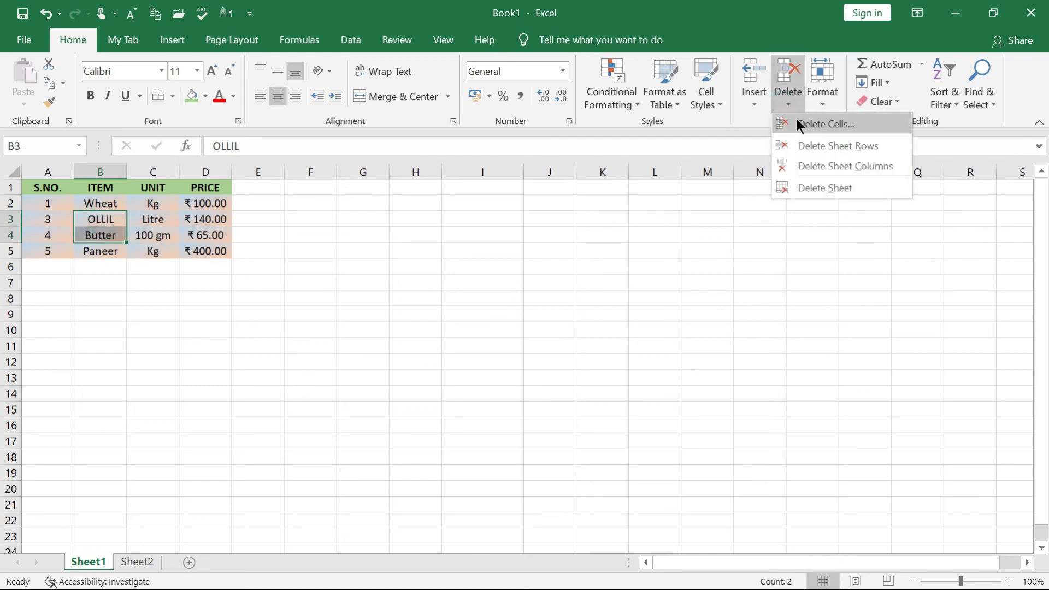
{"action": "left_click", "coordinate": [818, 144]}
{"action": "left_click", "coordinate": [368, 261]}
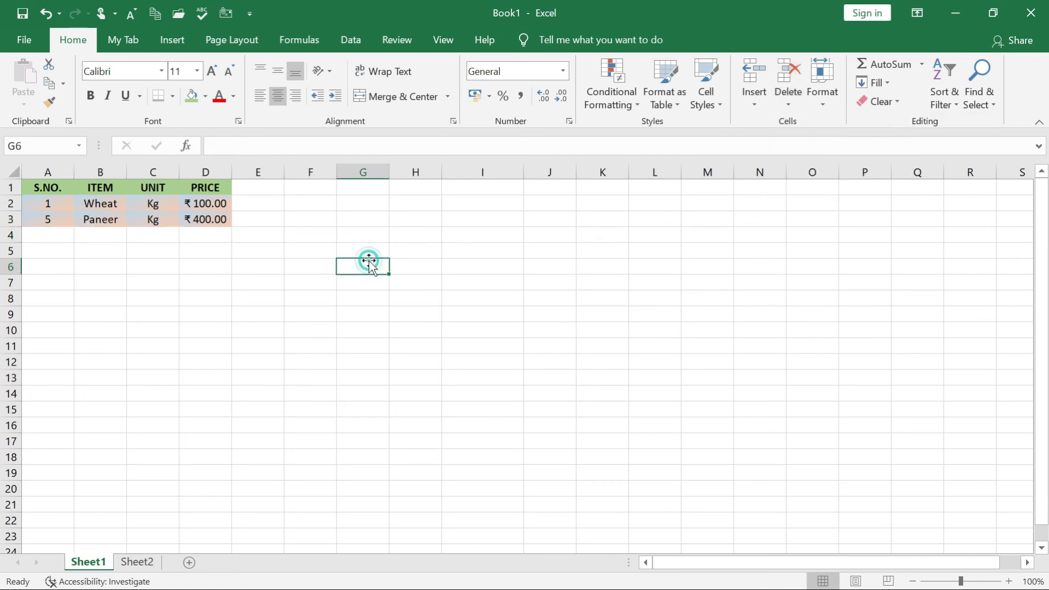
{"action": "key", "text": "ctrl+z"}
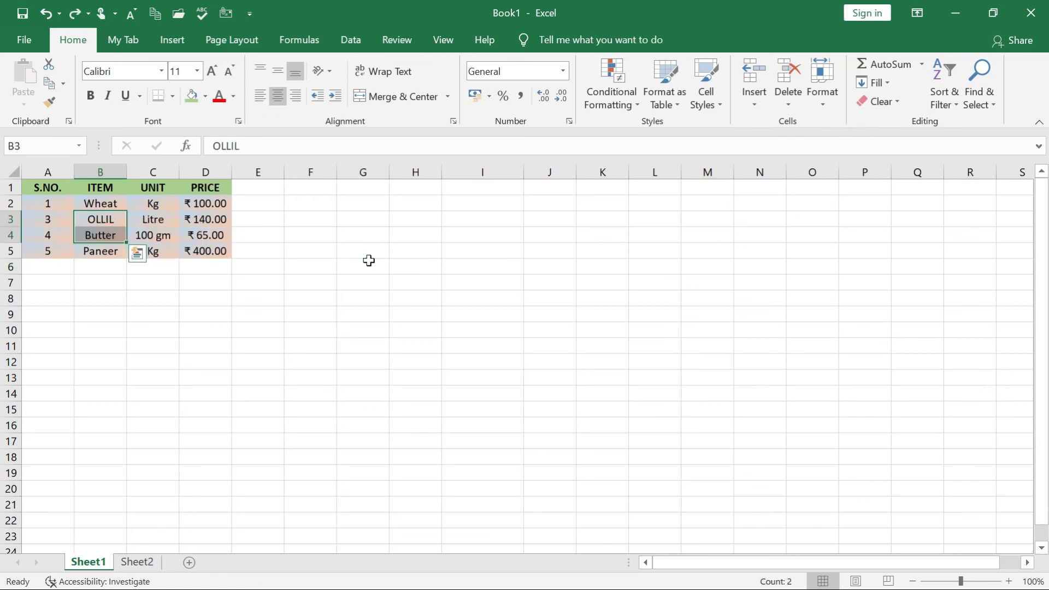
{"action": "left_click", "coordinate": [202, 341]}
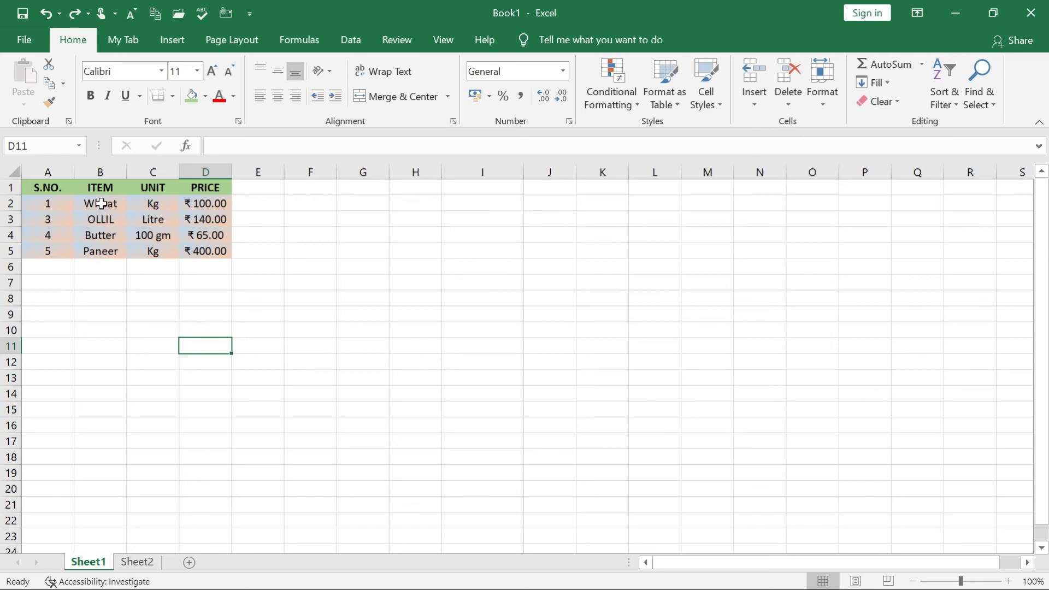
Insert an entire row above the Wheat row, directly below the table header
{"action": "left_click_drag", "start_coordinate": [101, 203], "coordinate": [100, 219]}
{"action": "left_click", "coordinate": [52, 202]}
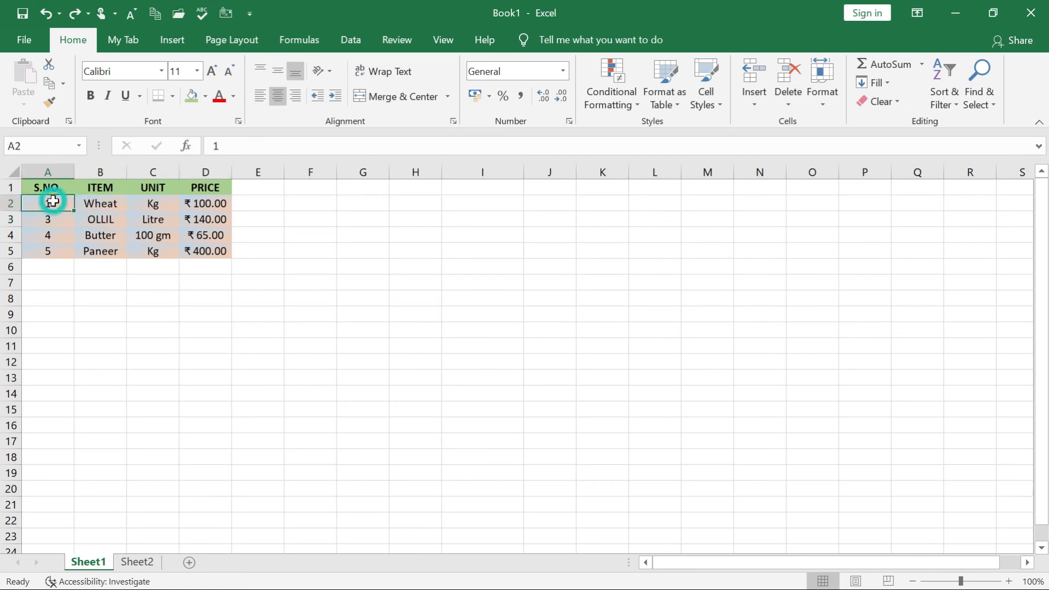
{"action": "right_click", "coordinate": [53, 202]}
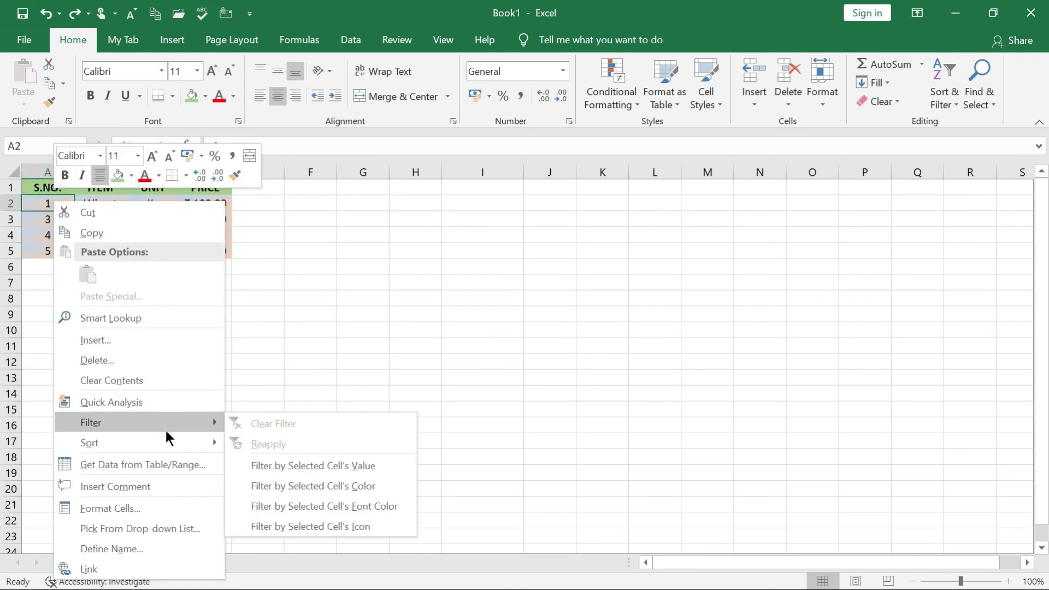
{"action": "left_click", "coordinate": [101, 343]}
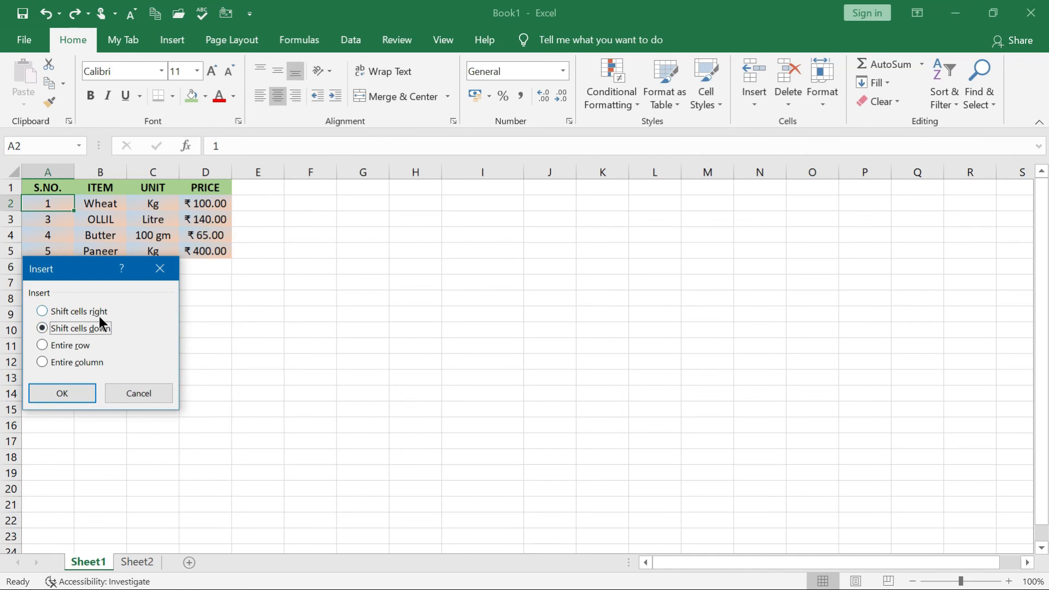
{"action": "left_click", "coordinate": [69, 344]}
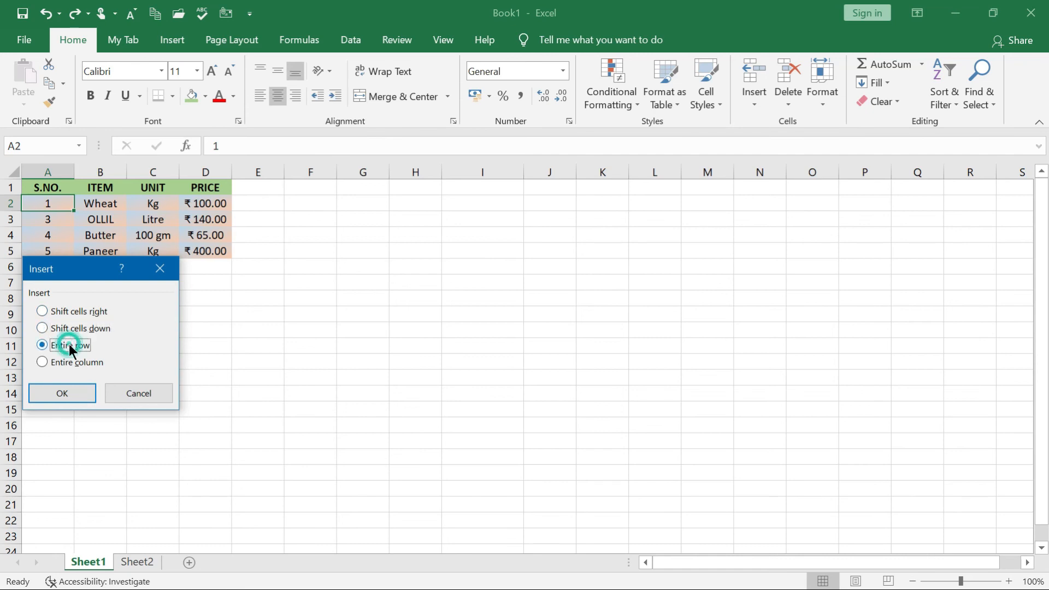
{"action": "left_click", "coordinate": [66, 390]}
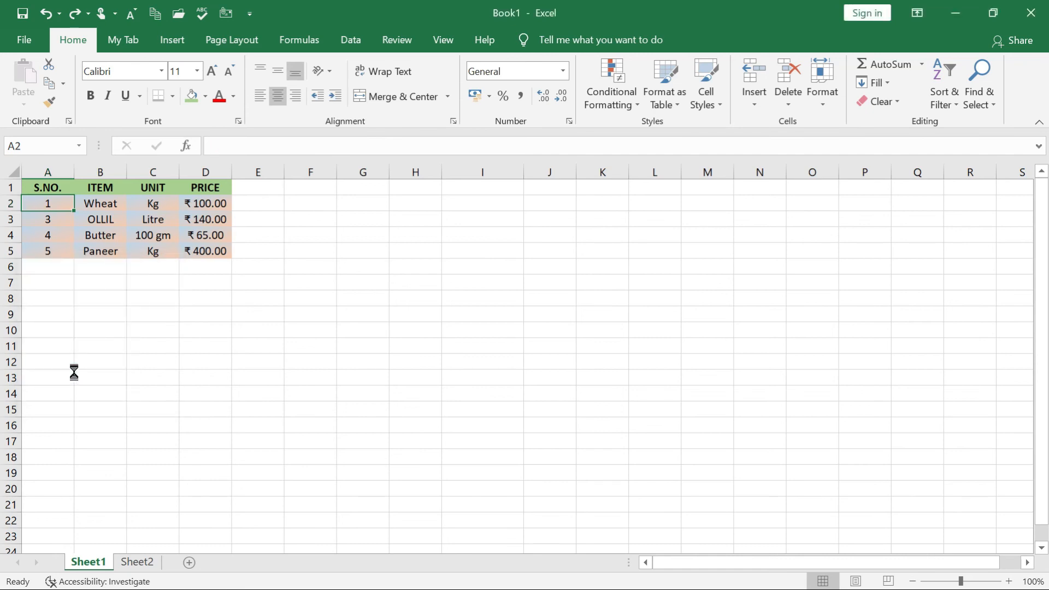
{"action": "left_click", "coordinate": [155, 281]}
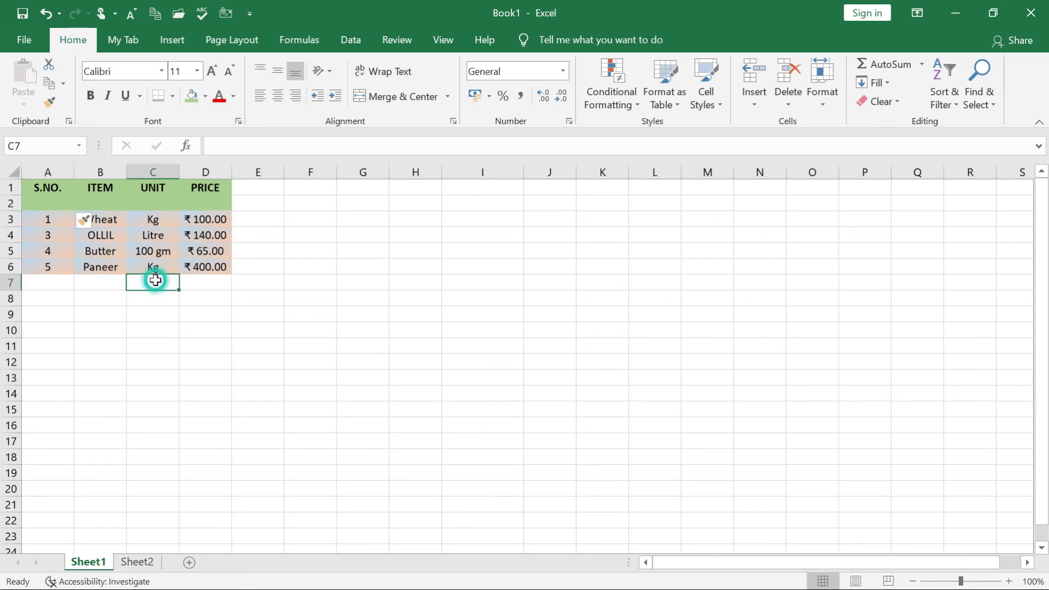
{"action": "left_click", "coordinate": [153, 363]}
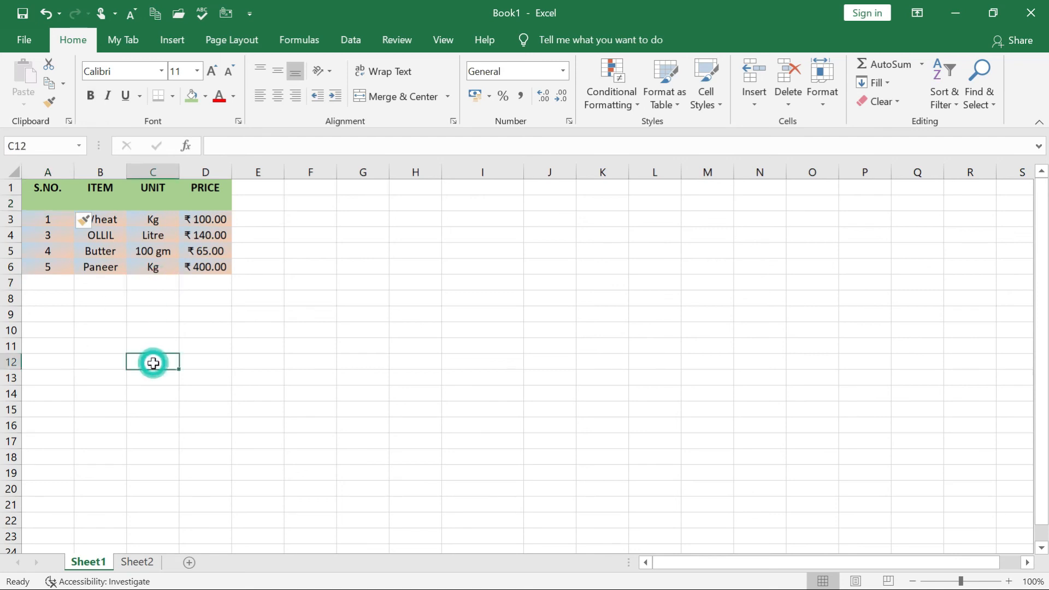
Delete the blank cell A2 below S.NO. with the Shift cells up option, and undo the deletion
{"action": "left_click", "coordinate": [56, 206]}
{"action": "right_click", "coordinate": [57, 206]}
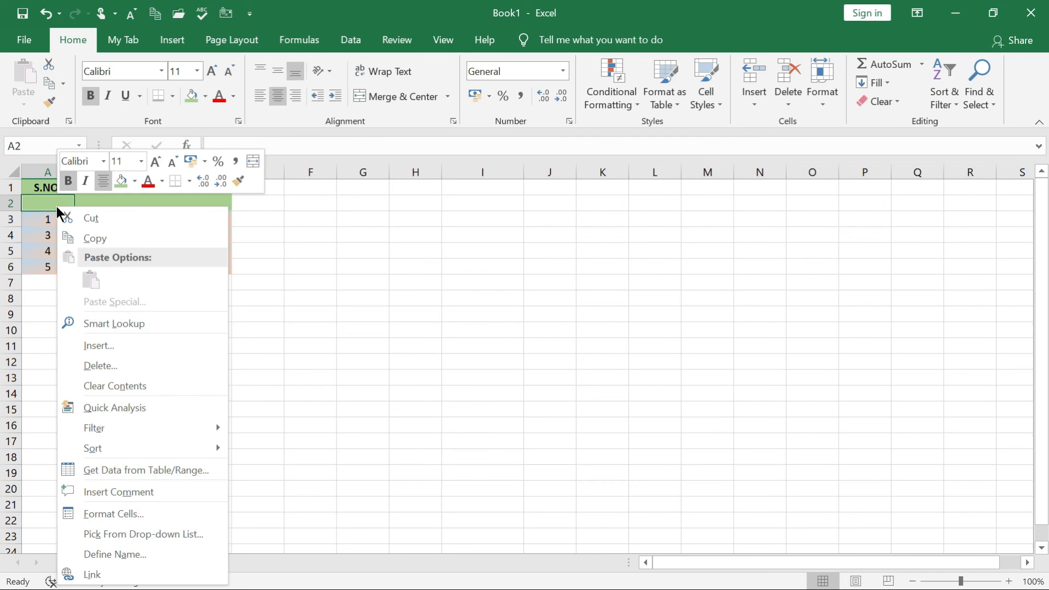
{"action": "left_click", "coordinate": [110, 365]}
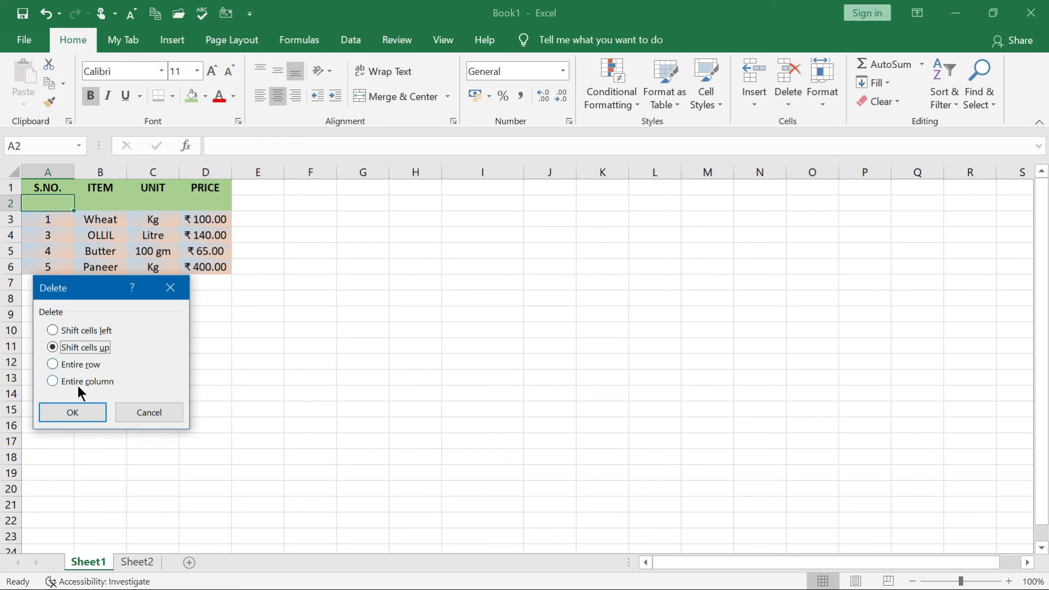
{"action": "left_click", "coordinate": [82, 411]}
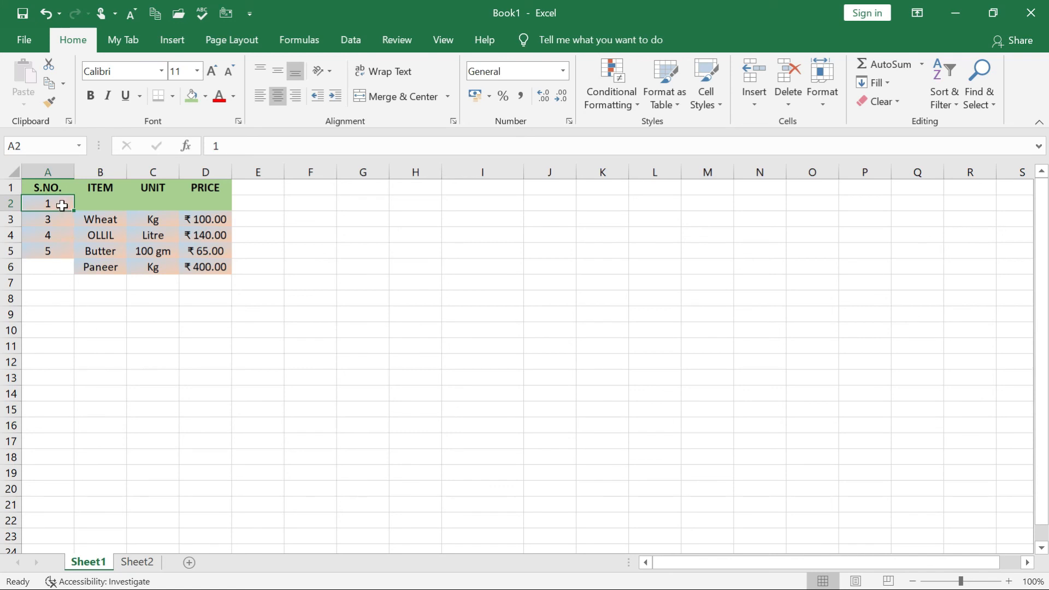
{"action": "key", "text": "ctrl+z"}
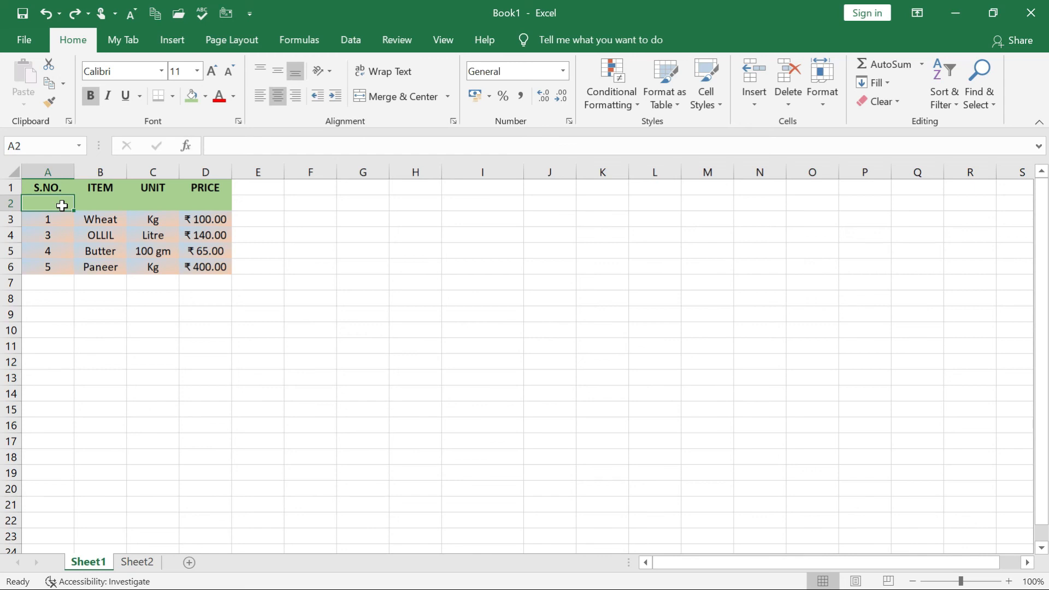
Delete the blank row 2 from cell A2 using the Entire row option, and undo the deletion
{"action": "right_click", "coordinate": [61, 205]}
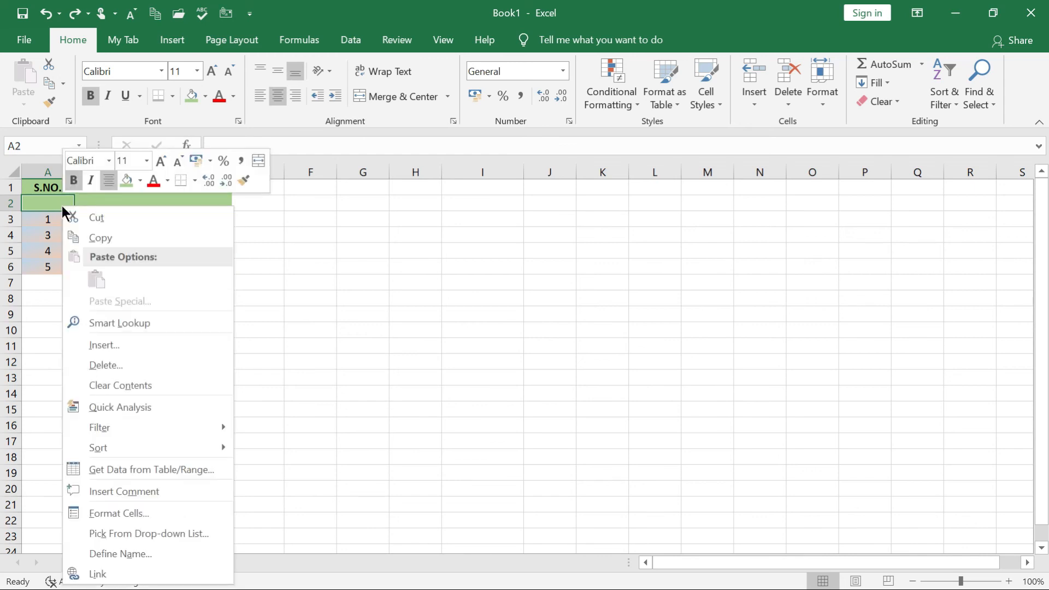
{"action": "left_click", "coordinate": [119, 365]}
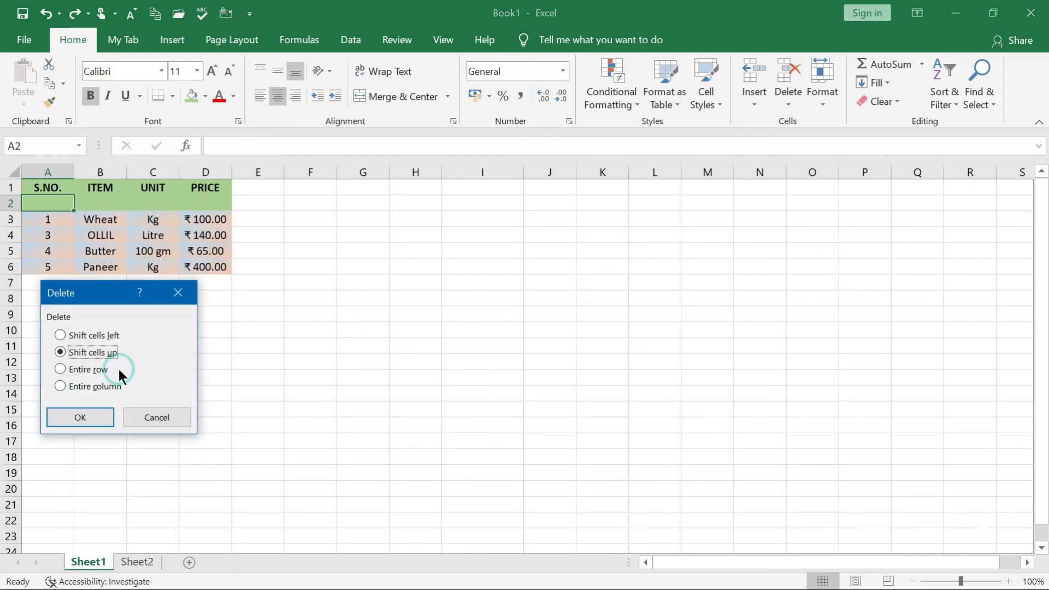
{"action": "left_click", "coordinate": [71, 370]}
{"action": "left_click", "coordinate": [80, 418]}
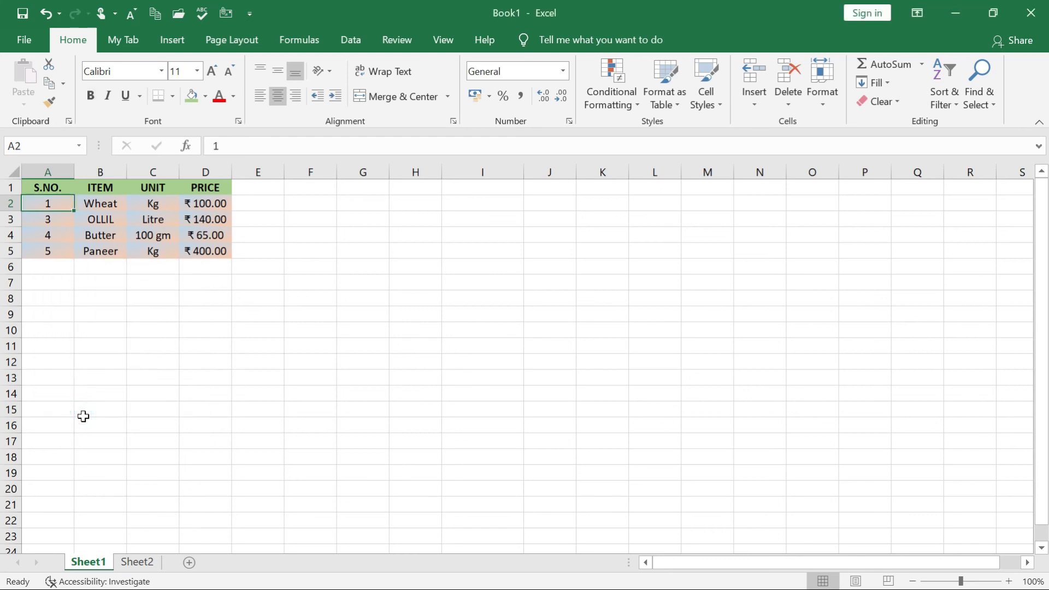
{"action": "key", "text": "ctrl+z"}
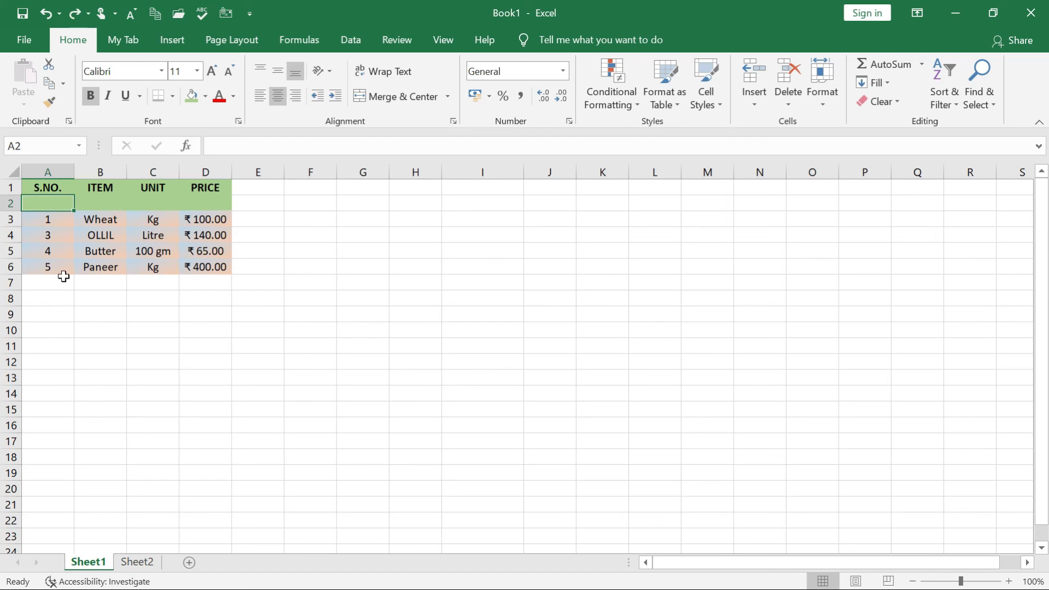
Delete only cell A2 again by shifting the cells below it up, and undo the deletion
{"action": "right_click", "coordinate": [55, 205]}
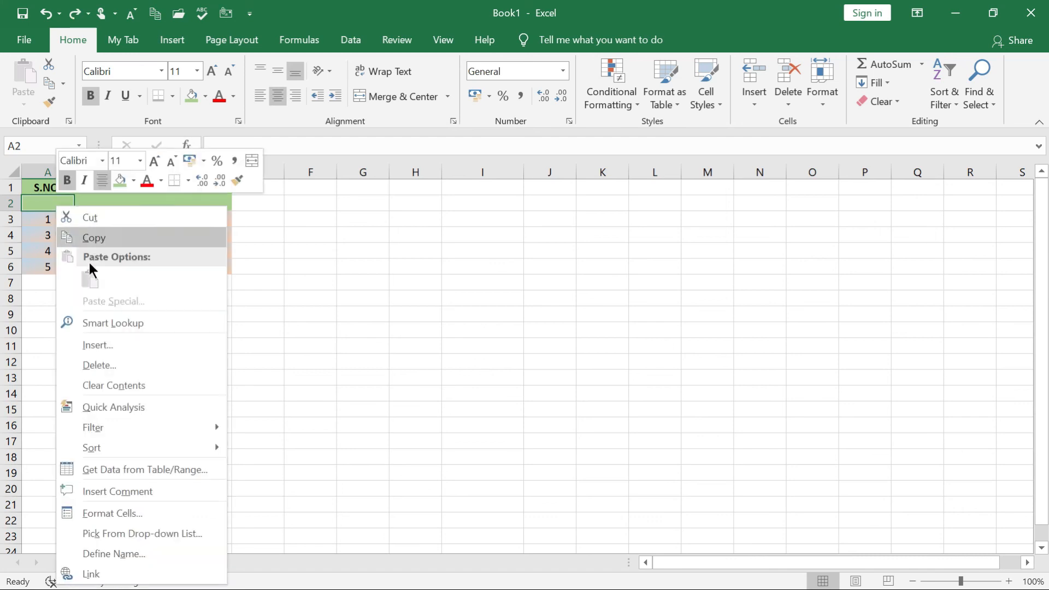
{"action": "left_click", "coordinate": [109, 364]}
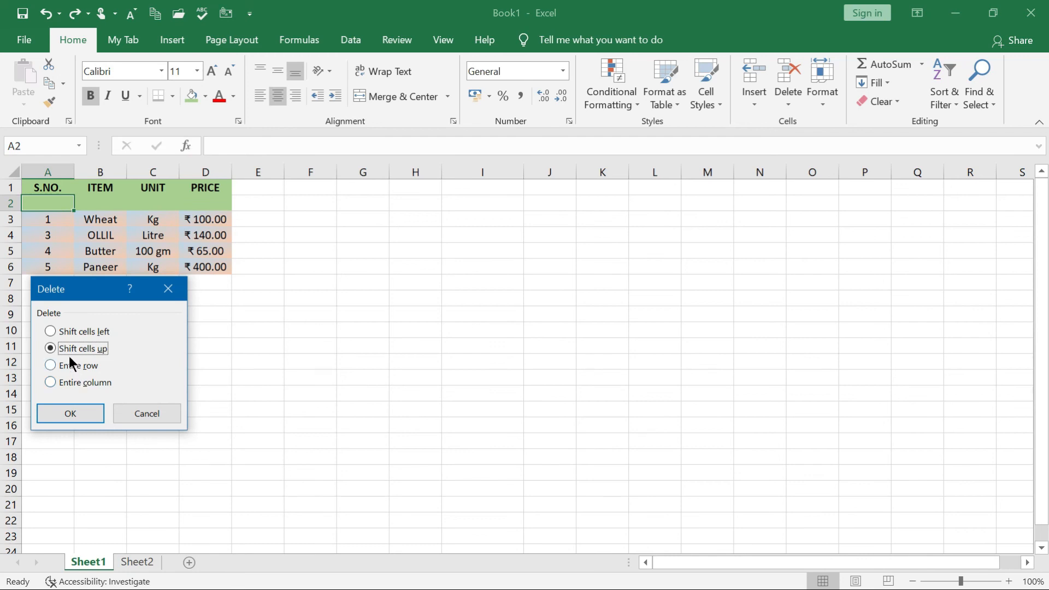
{"action": "left_click", "coordinate": [83, 418]}
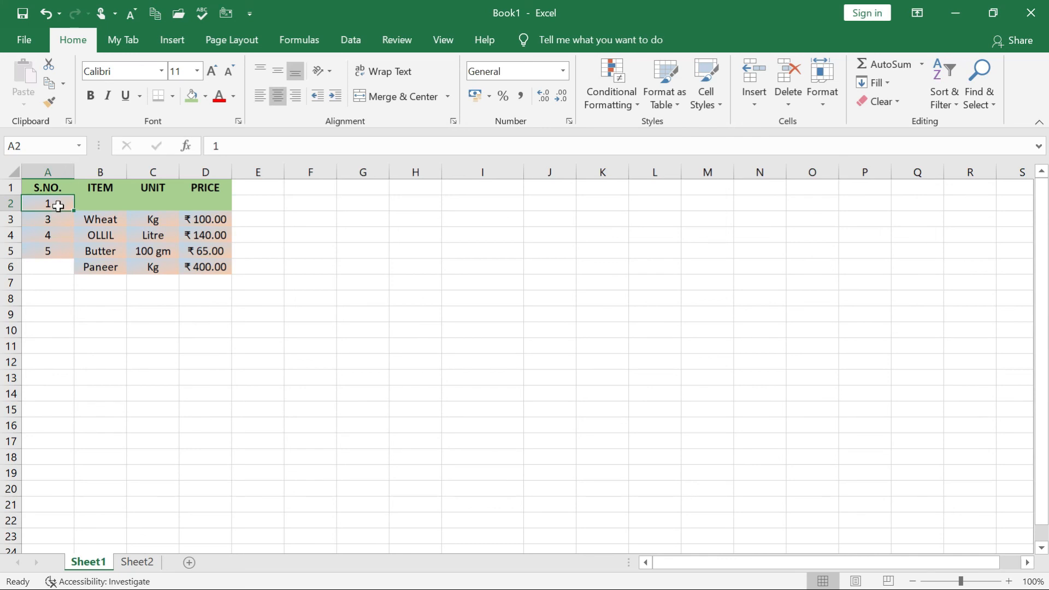
{"action": "key", "text": "ctrl+z"}
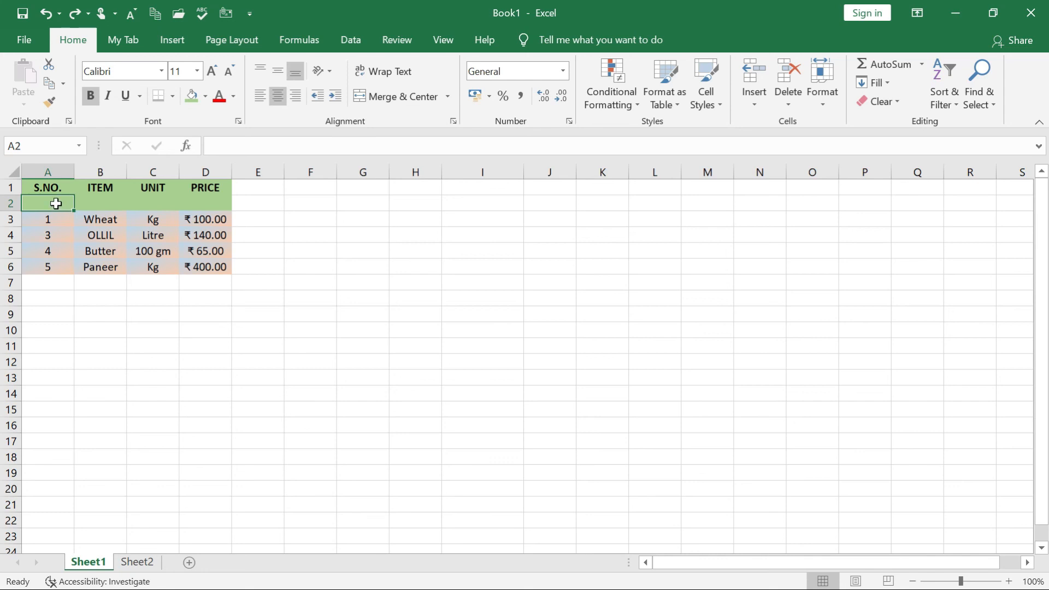
Delete the blank cells A2:D2 together with the Shift cells up option, and undo the deletion
{"action": "left_click_drag", "start_coordinate": [56, 203], "coordinate": [198, 211]}
{"action": "right_click", "coordinate": [57, 202]}
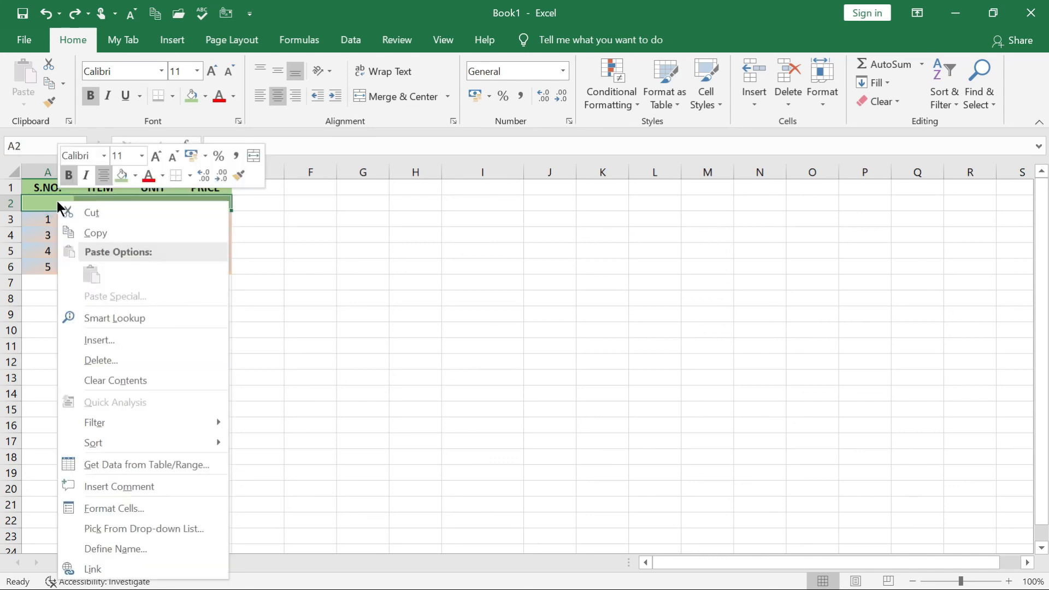
{"action": "left_click", "coordinate": [124, 360]}
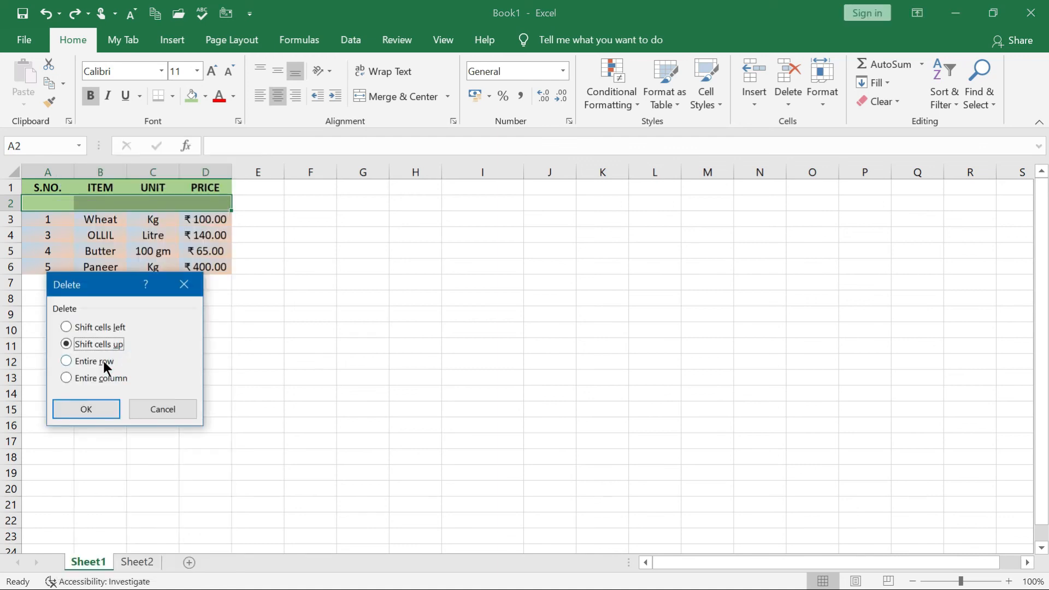
{"action": "left_click", "coordinate": [102, 407]}
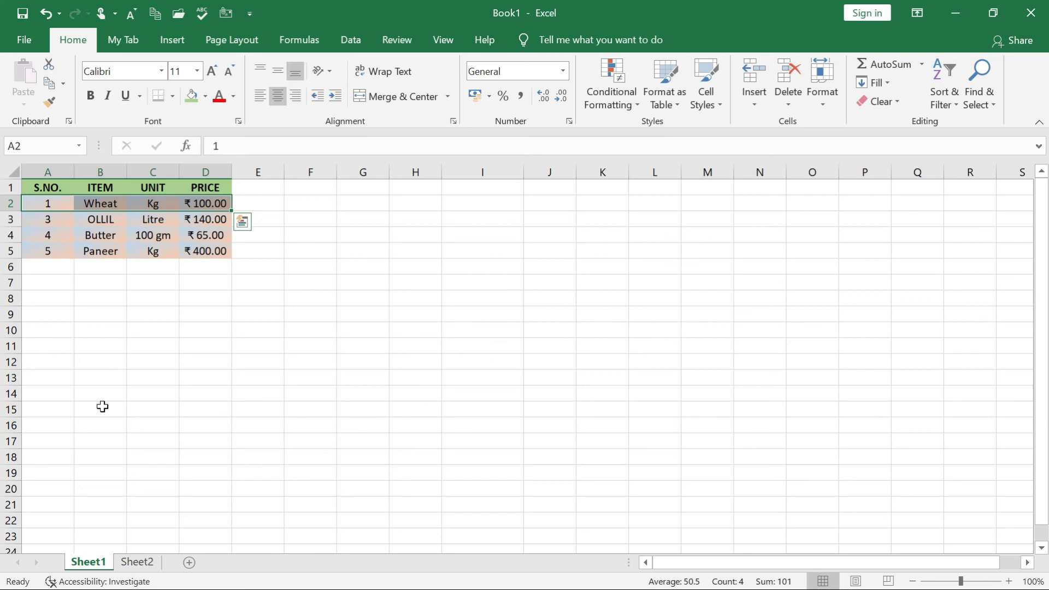
{"action": "key", "text": "ctrl+z"}
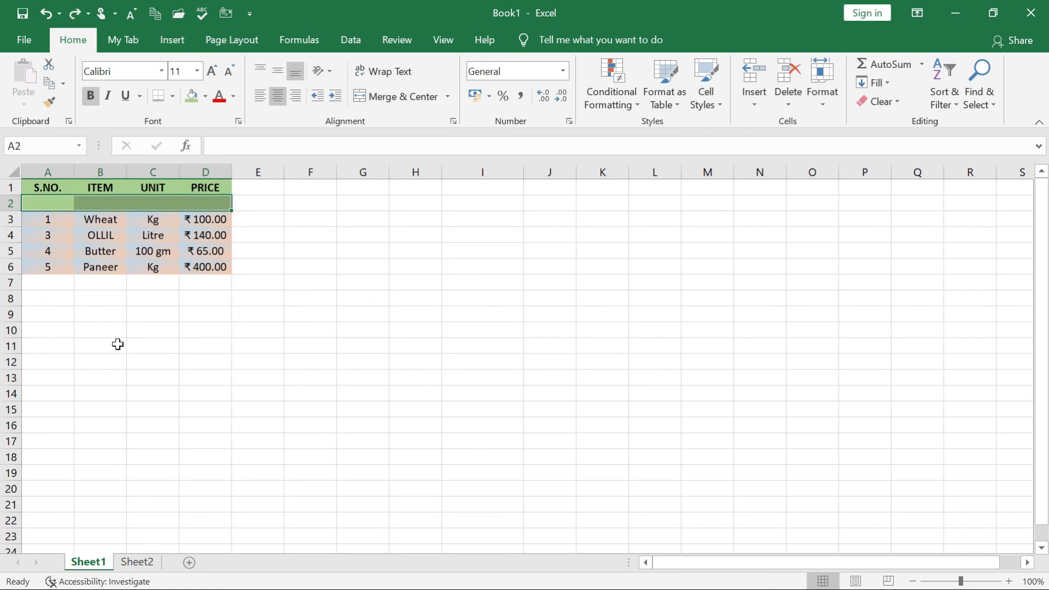
{"action": "right_click", "coordinate": [54, 205]}
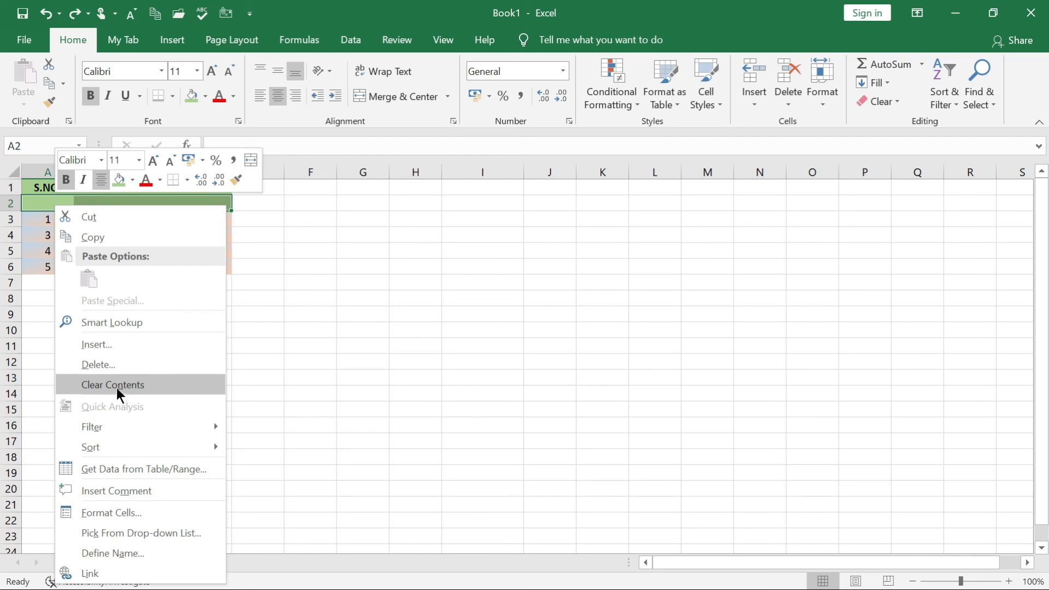
{"action": "left_click", "coordinate": [106, 364]}
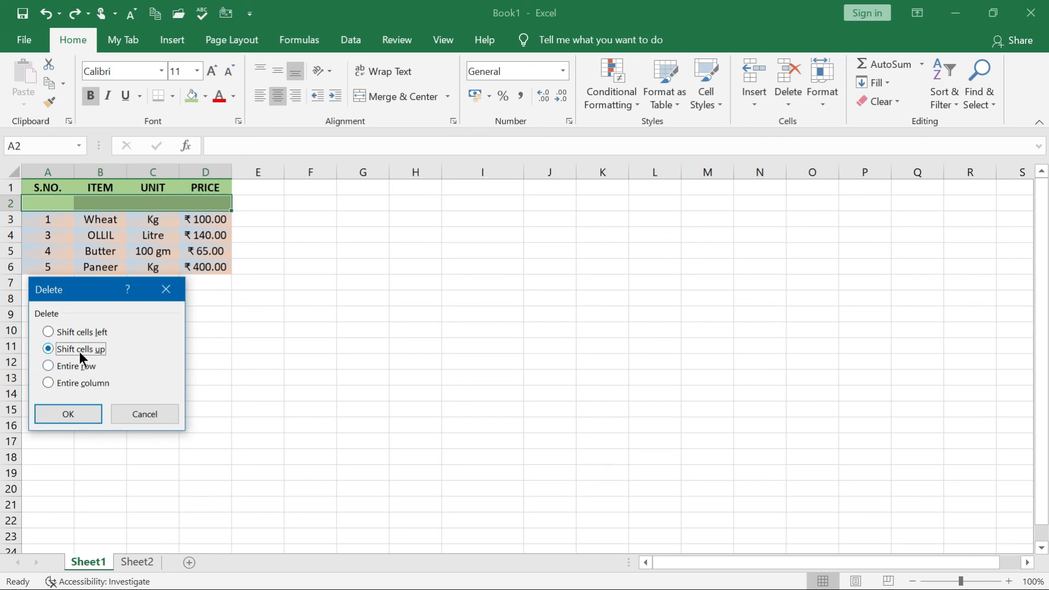
{"action": "left_click", "coordinate": [141, 411]}
Delete the single cell A2 with Shift cells up, and undo the deletion
{"action": "left_click", "coordinate": [63, 203]}
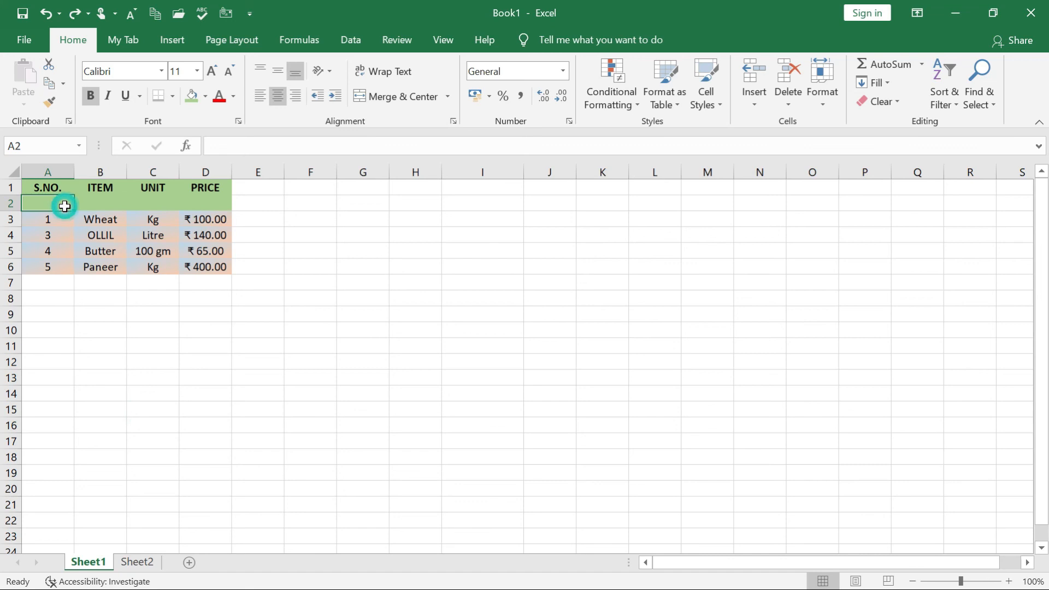
{"action": "right_click", "coordinate": [65, 205]}
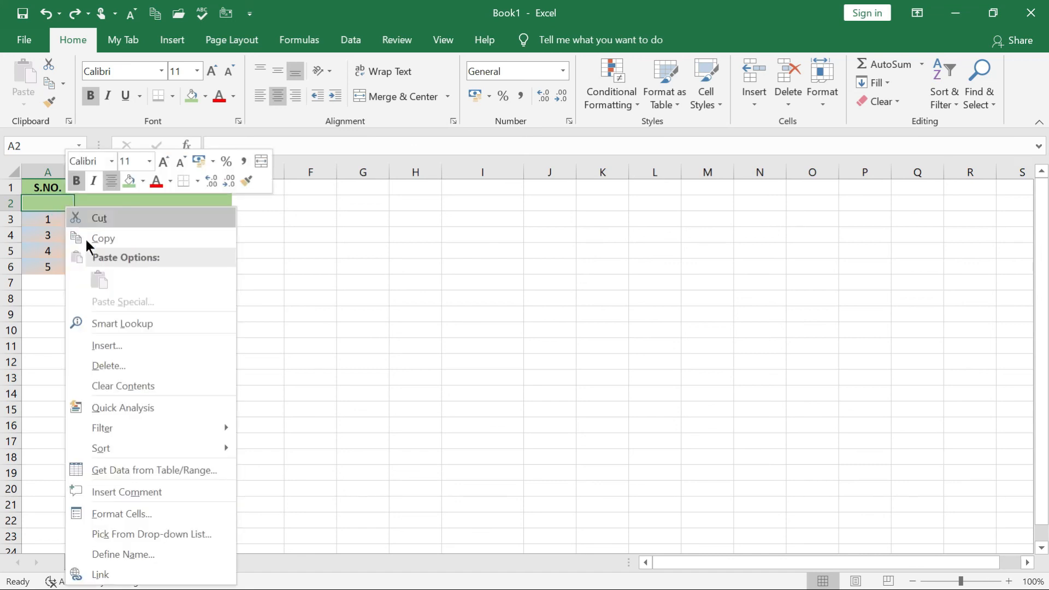
{"action": "left_click", "coordinate": [108, 364]}
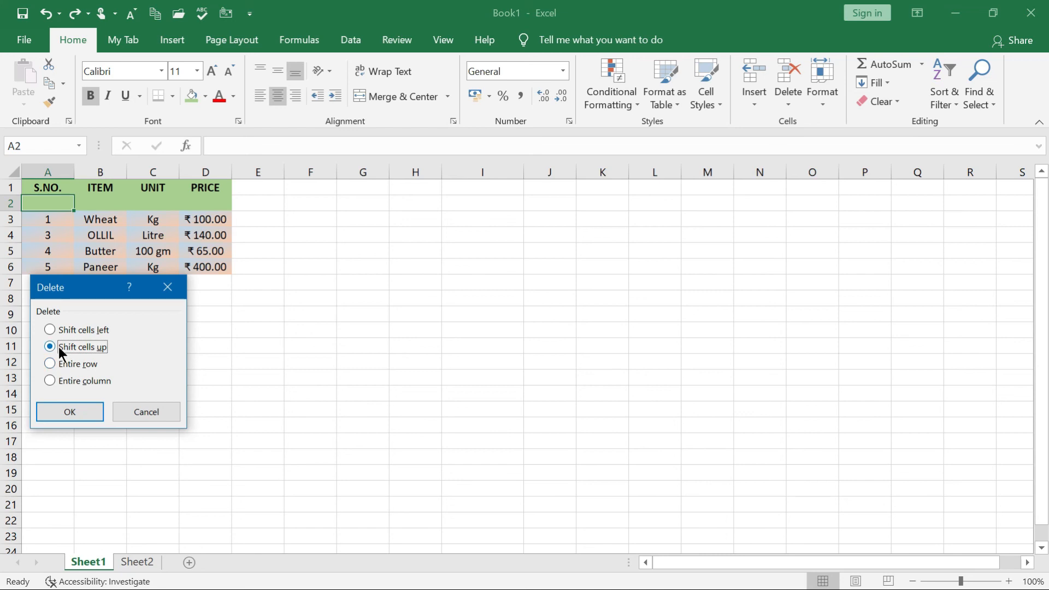
{"action": "left_click", "coordinate": [81, 413]}
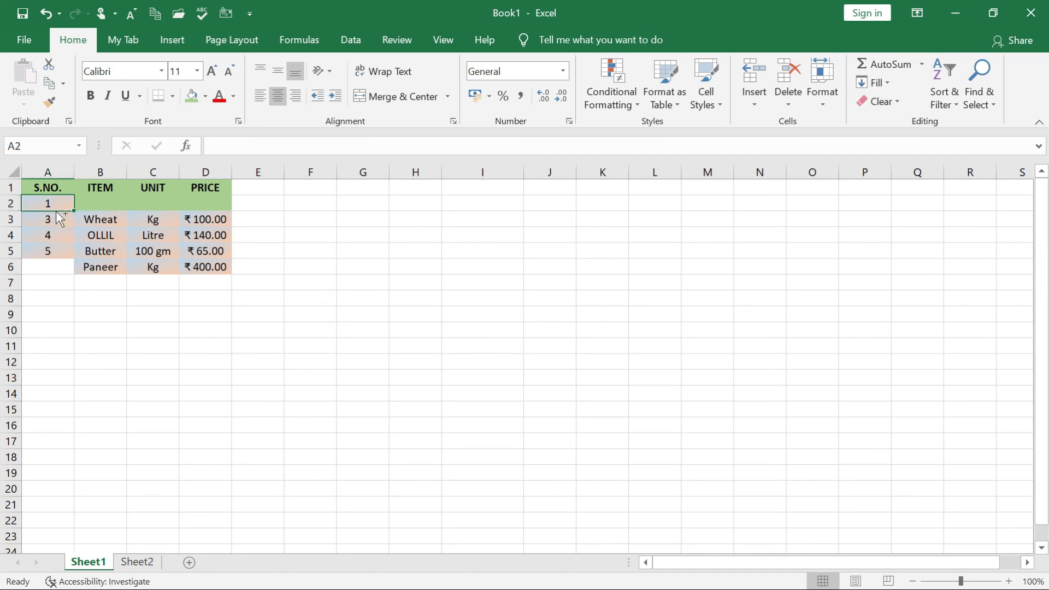
{"action": "key", "text": "ctrl+z"}
Delete the blank cell A2 with the Shift cells left option, and undo the deletion
{"action": "left_click", "coordinate": [54, 236]}
{"action": "left_click", "coordinate": [53, 204]}
{"action": "right_click", "coordinate": [54, 205]}
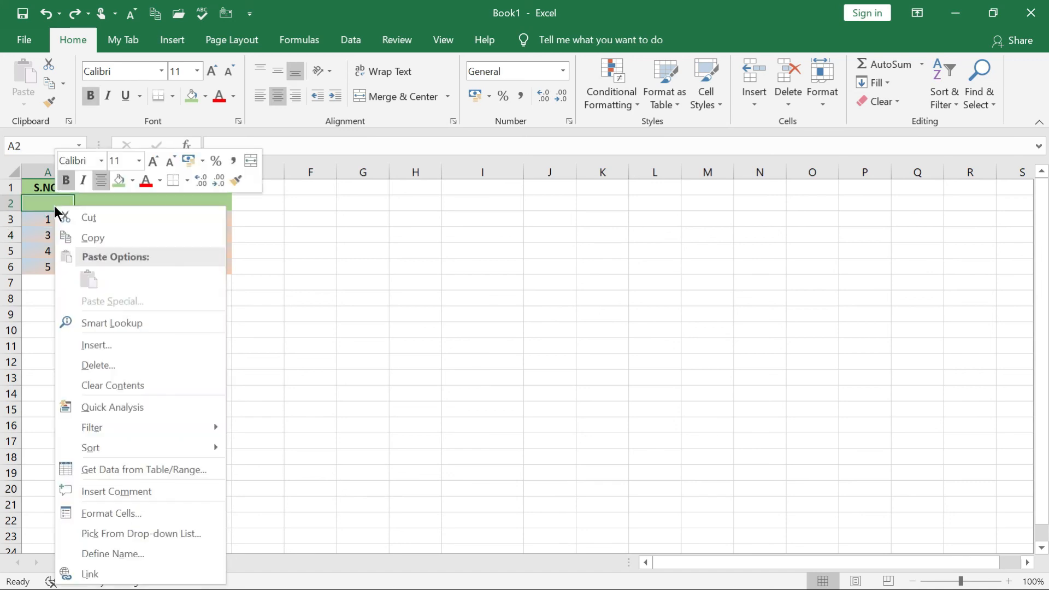
{"action": "left_click", "coordinate": [111, 365]}
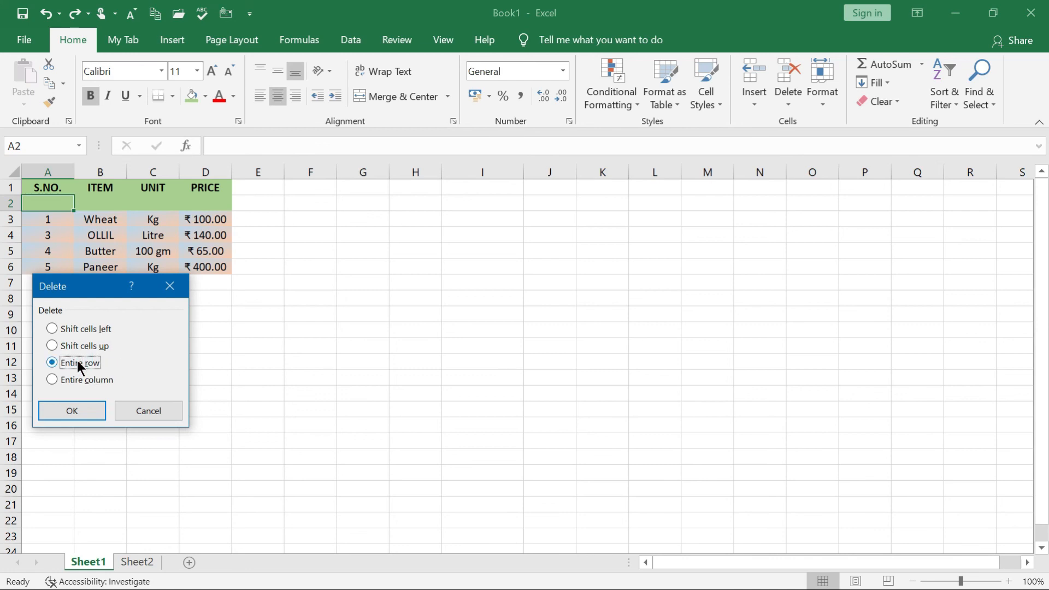
{"action": "left_click", "coordinate": [51, 324]}
{"action": "left_click", "coordinate": [86, 411]}
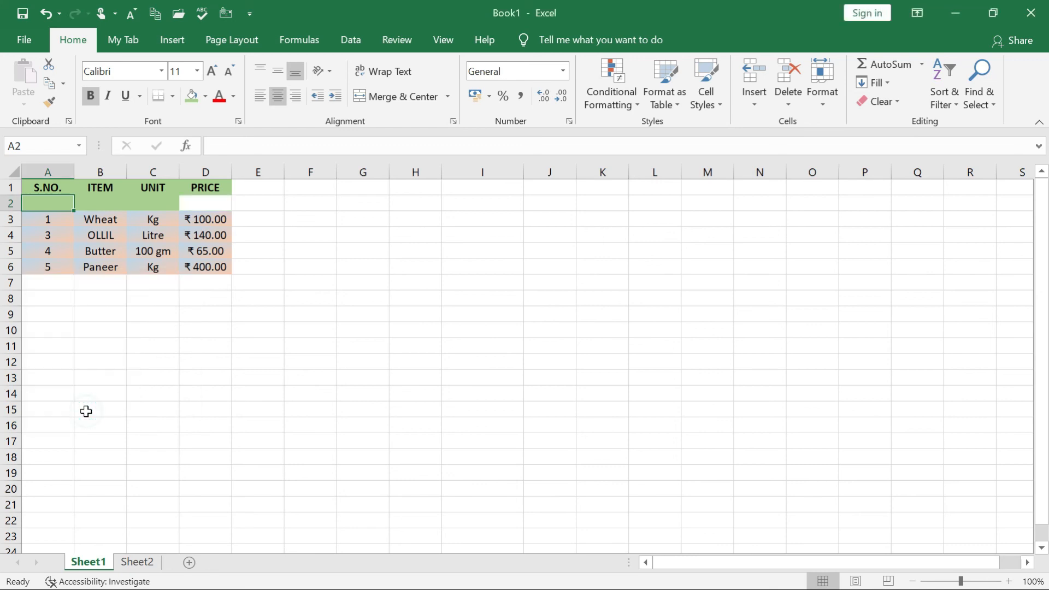
{"action": "key", "text": "ctrl+z"}
Enter 345 in cell D2, directly below the PRICE header
{"action": "left_click", "coordinate": [204, 203]}
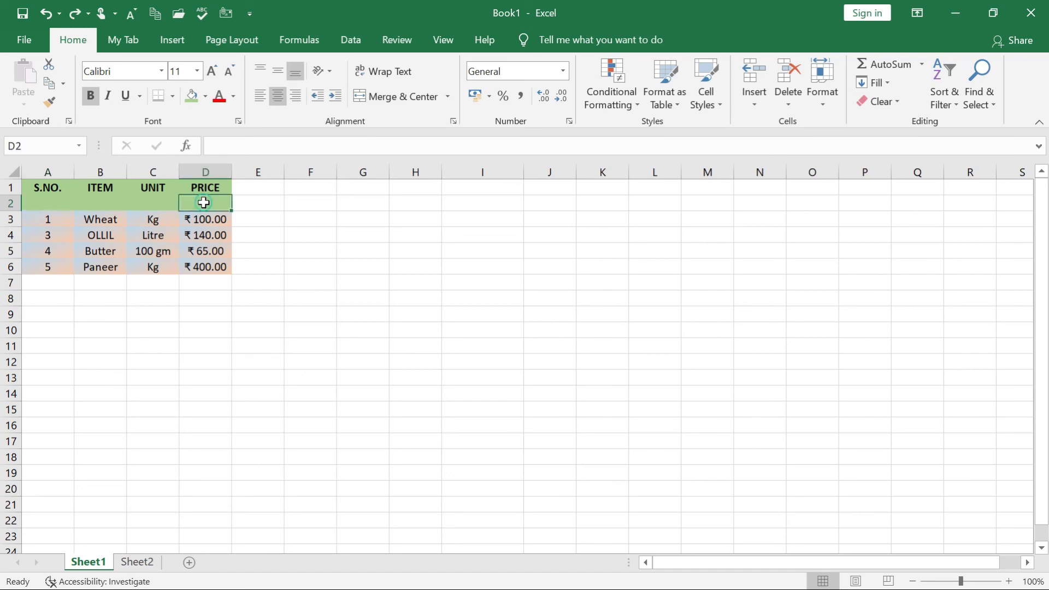
{"action": "type", "text": "345"}
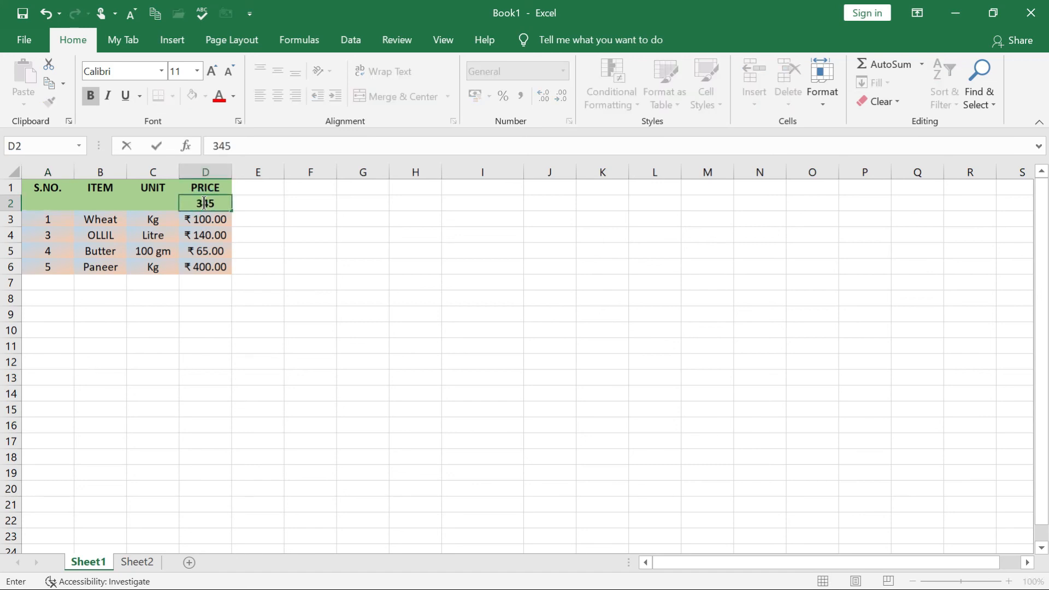
{"action": "left_click", "coordinate": [159, 319]}
Delete cell A2 by shifting the rest of row 2 left, and undo the deletion
{"action": "left_click", "coordinate": [58, 204]}
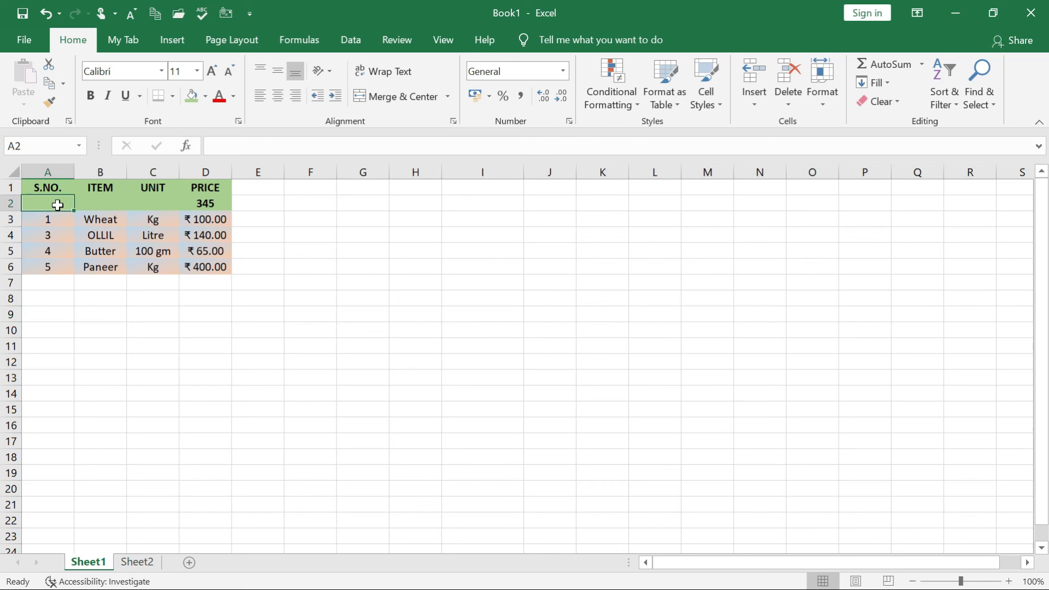
{"action": "right_click", "coordinate": [57, 205]}
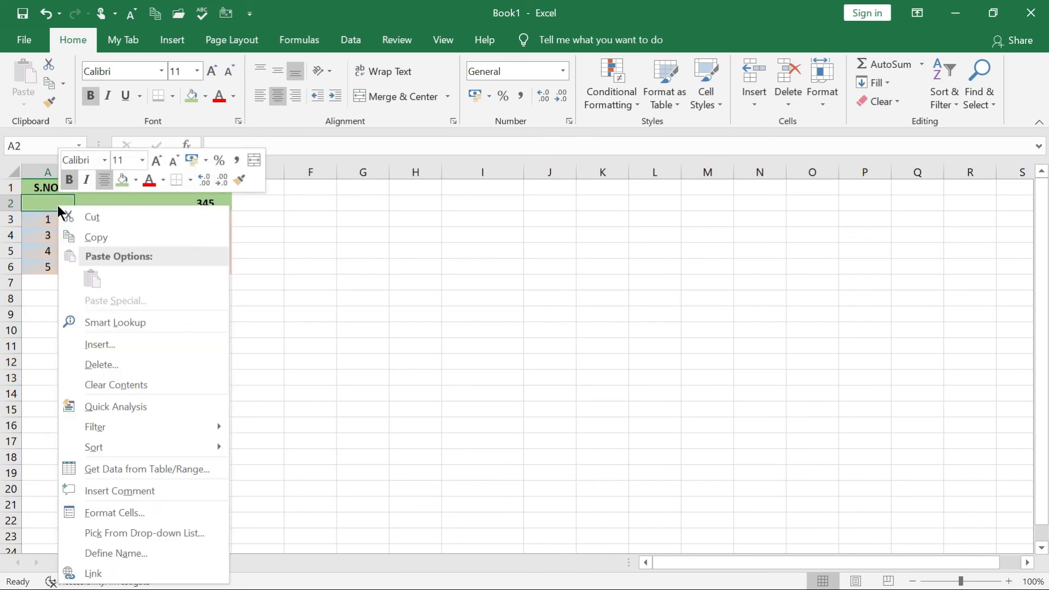
{"action": "left_click", "coordinate": [116, 361]}
{"action": "left_click", "coordinate": [83, 326]}
{"action": "left_click", "coordinate": [87, 407]}
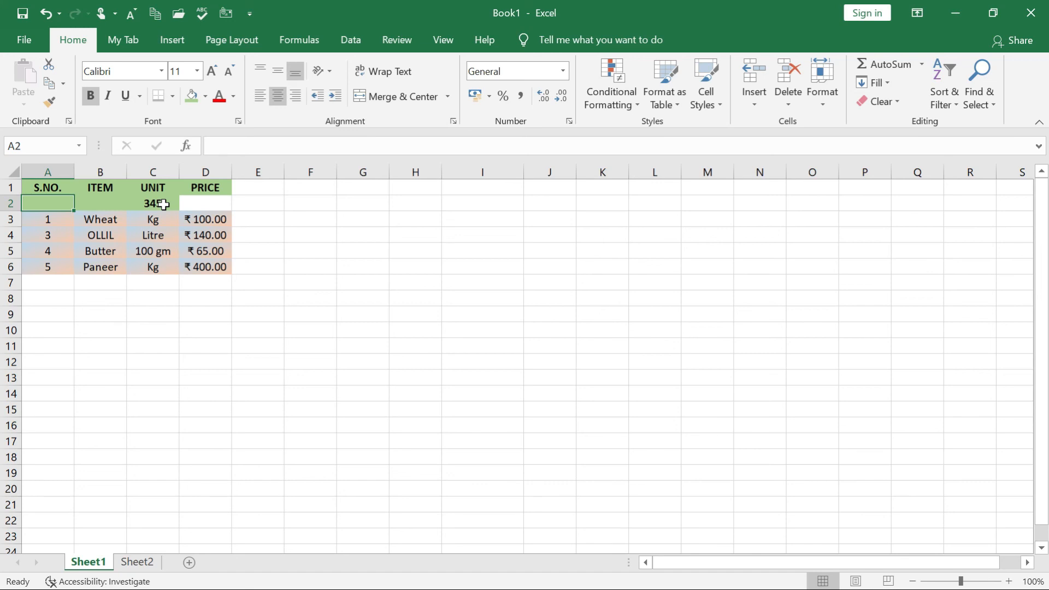
{"action": "key", "text": "ctrl+z"}
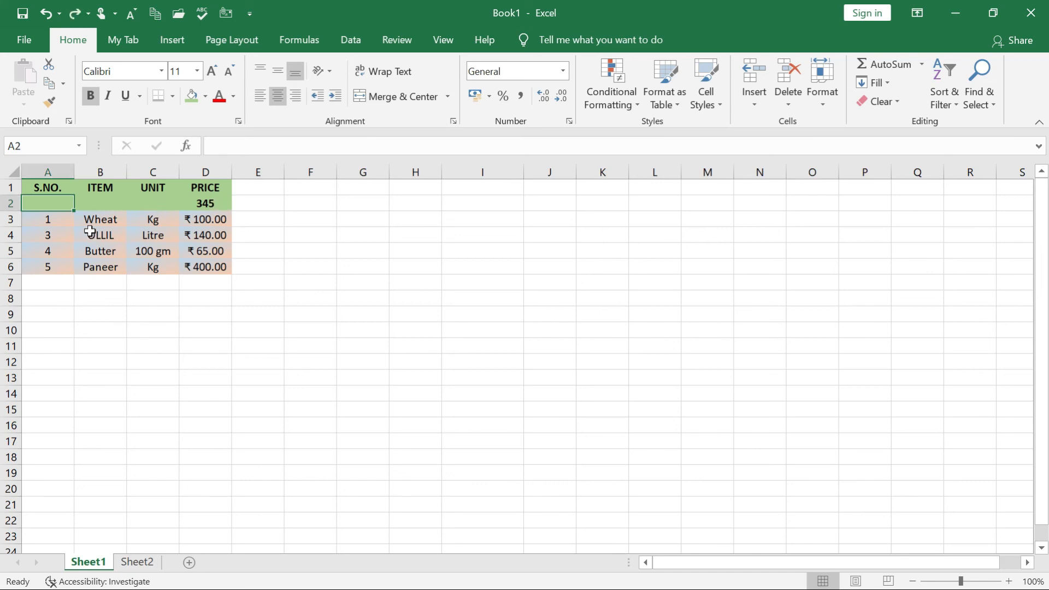
Delete the cells A2:D2 below the table header using the Shift cells up option
{"action": "left_click_drag", "start_coordinate": [54, 204], "coordinate": [188, 204]}
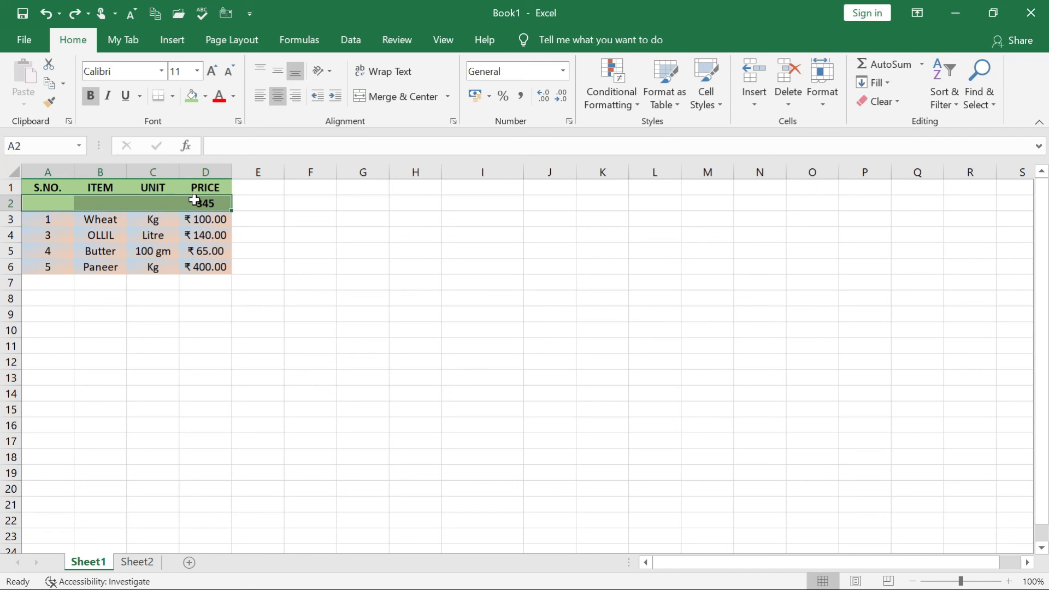
{"action": "right_click", "coordinate": [188, 204]}
{"action": "left_click", "coordinate": [245, 366]}
{"action": "left_click", "coordinate": [219, 366]}
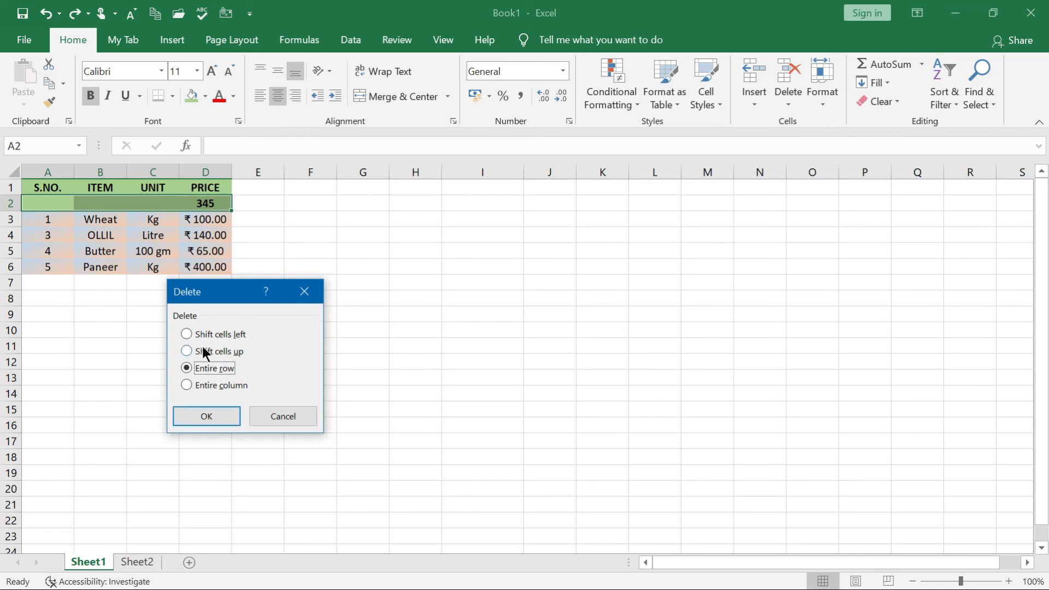
{"action": "left_click", "coordinate": [202, 351]}
{"action": "left_click", "coordinate": [212, 416]}
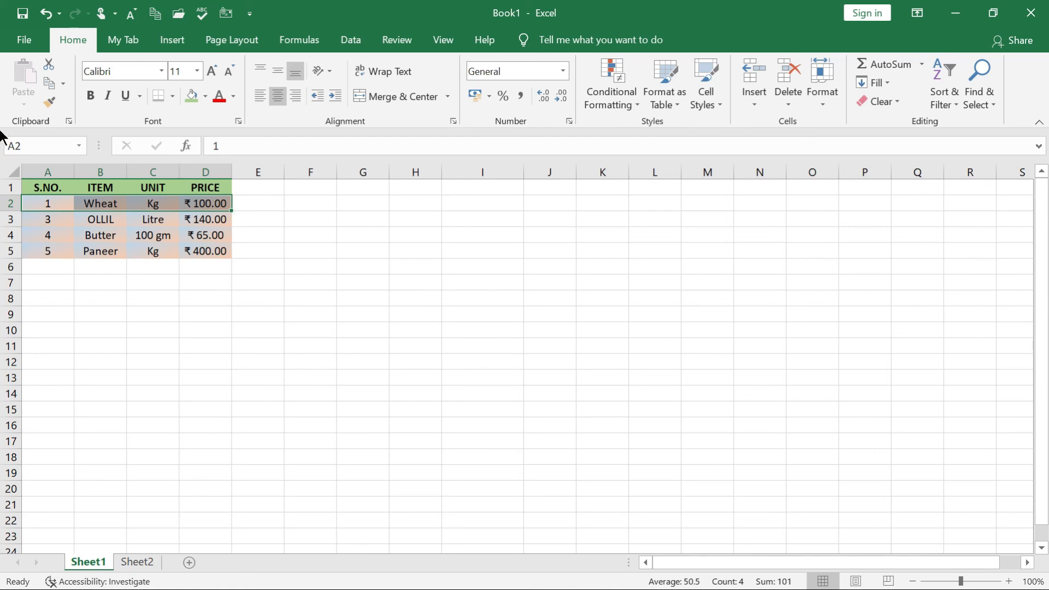
Close the Book1 workbook without saving the changes
{"action": "left_click", "coordinate": [1031, 13]}
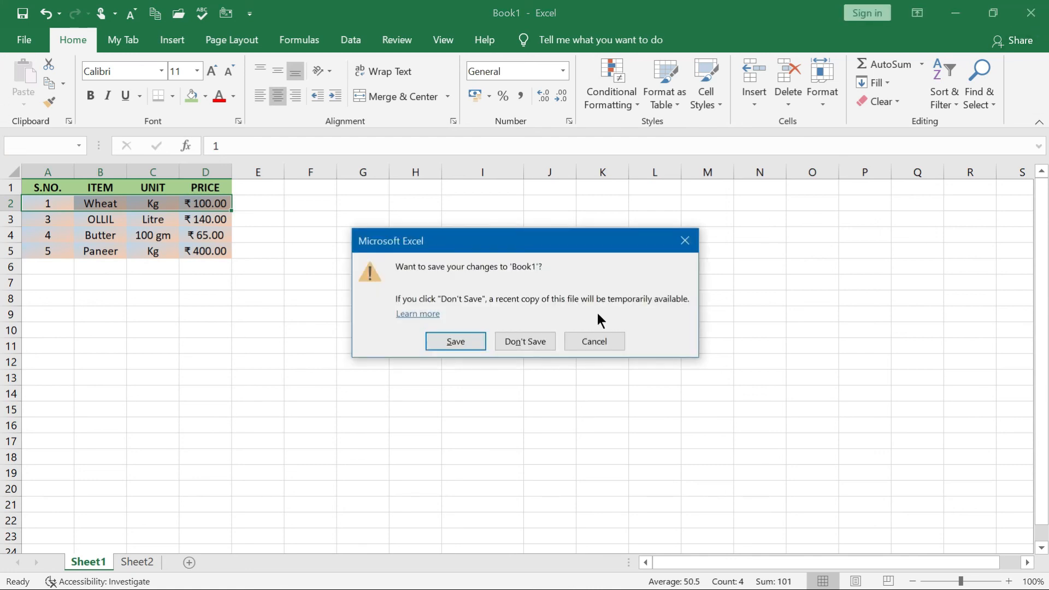
{"action": "left_click", "coordinate": [503, 340]}
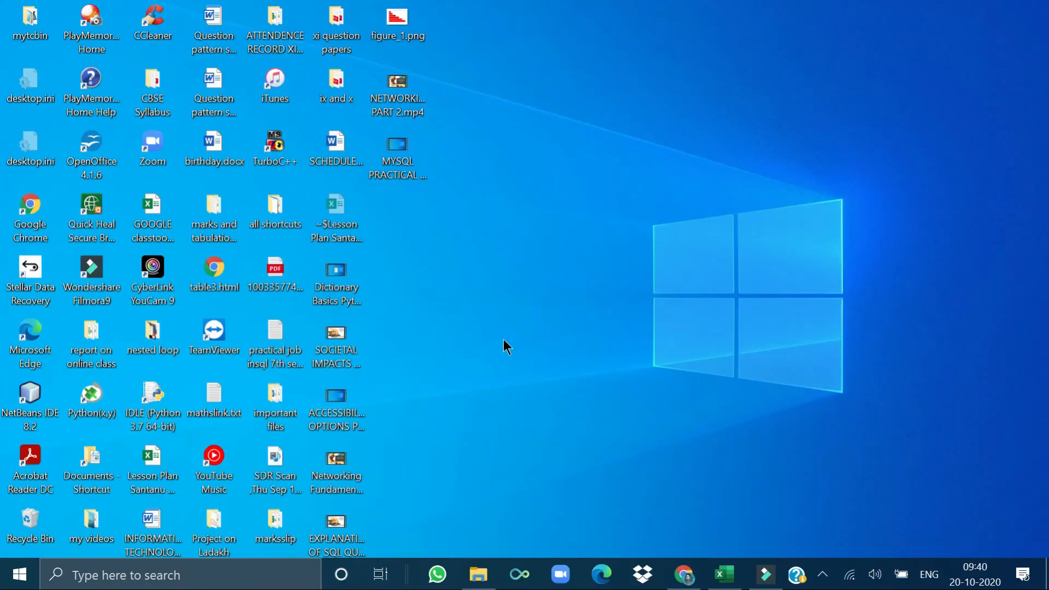